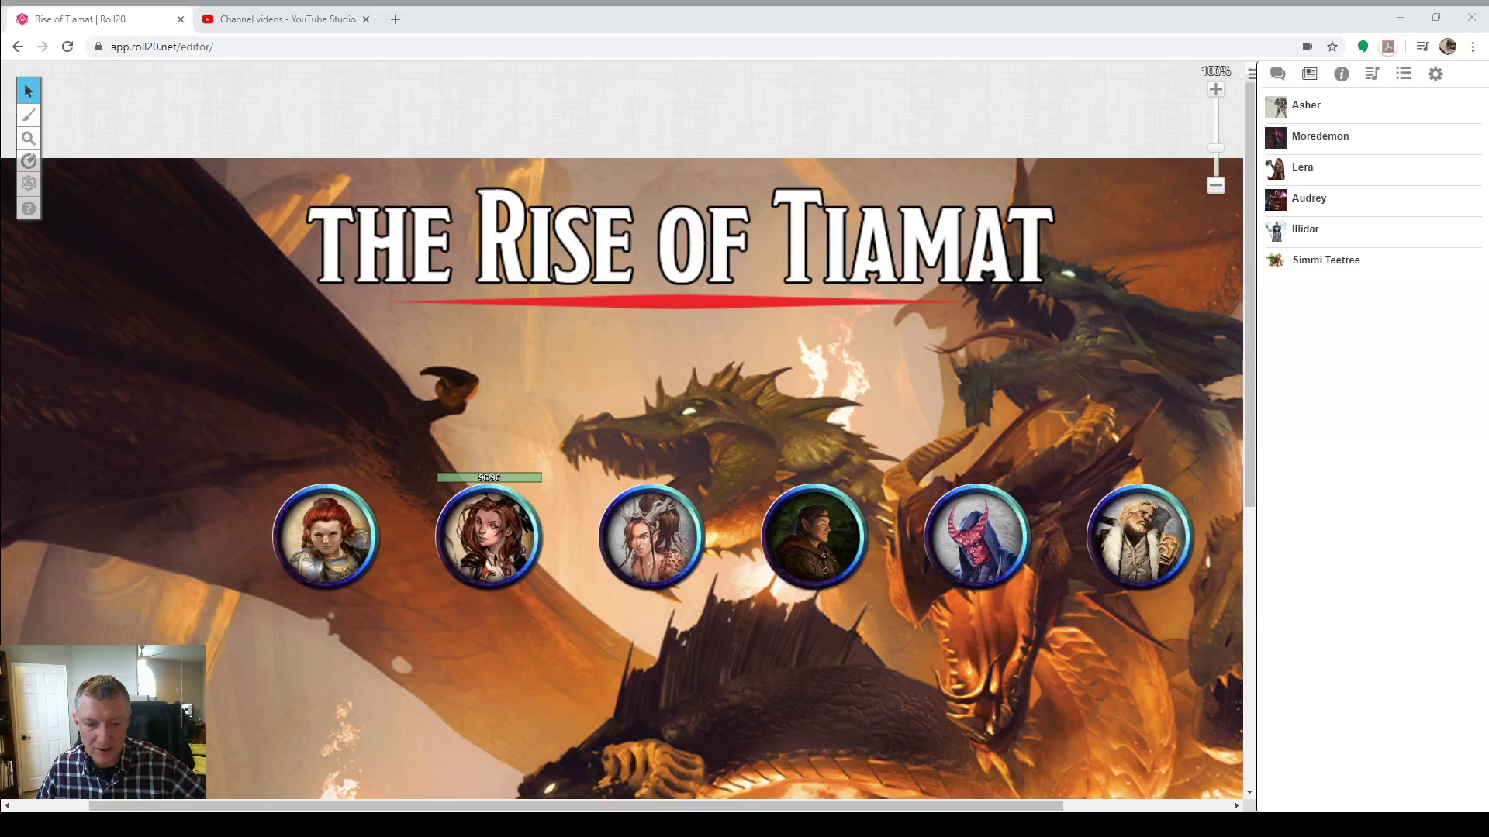
Step: Open Simmi Teetree's character sheet and bring its equipment list into view
key("alt+Tab")
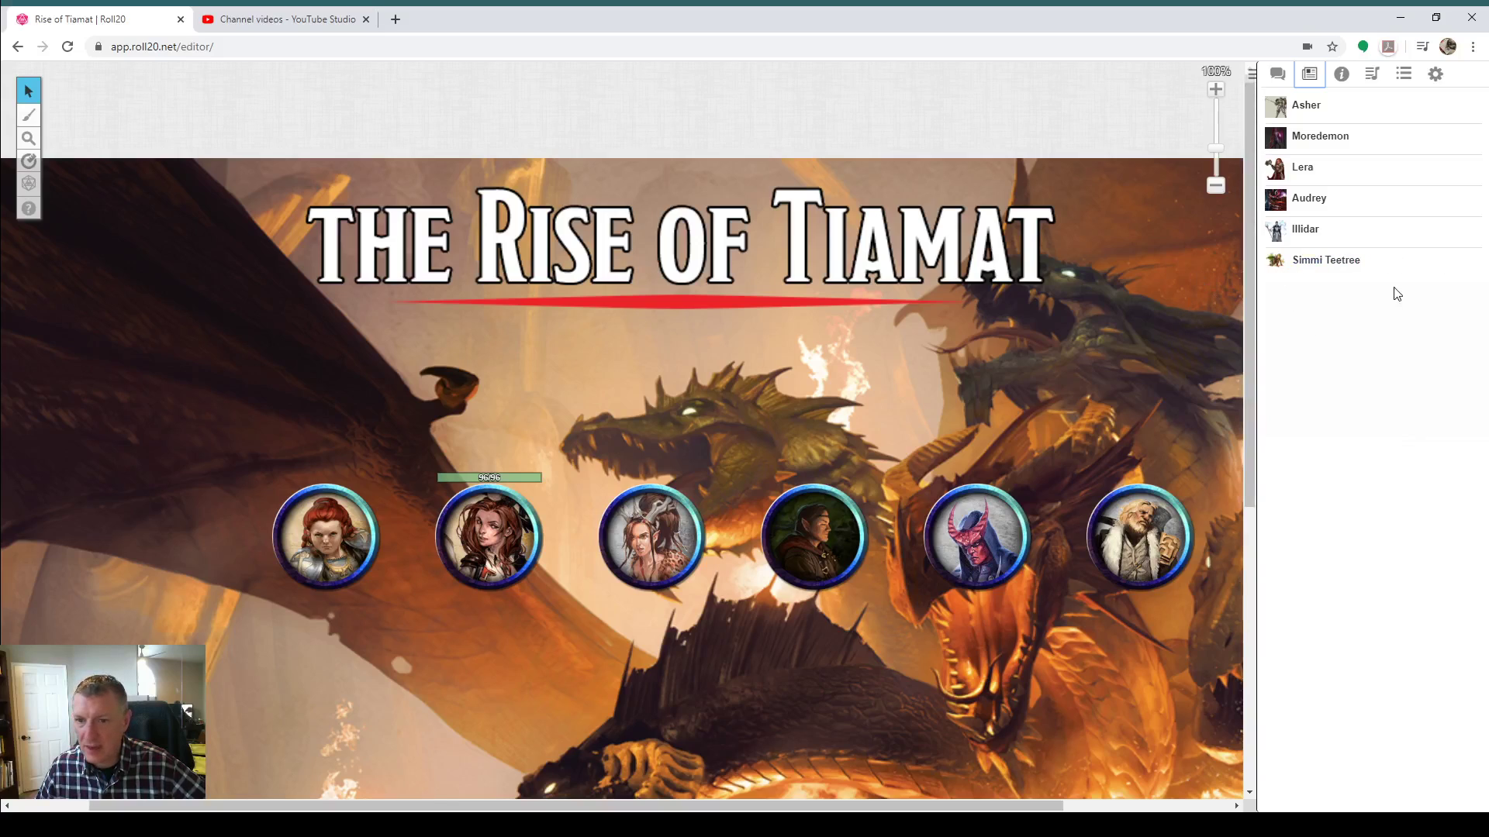
left_click(1331, 271)
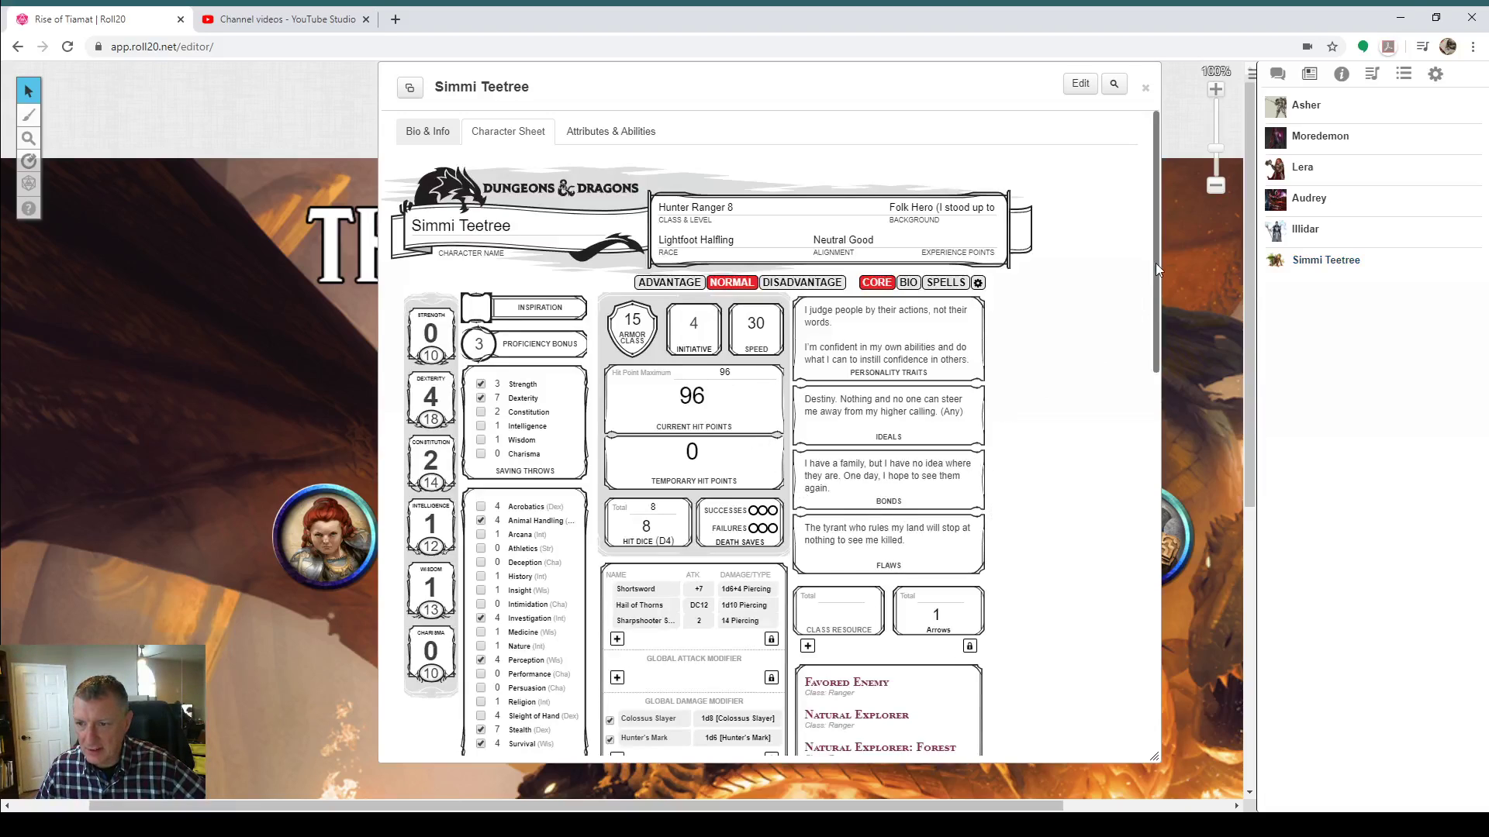
left_click_drag(1155, 263, 1158, 430)
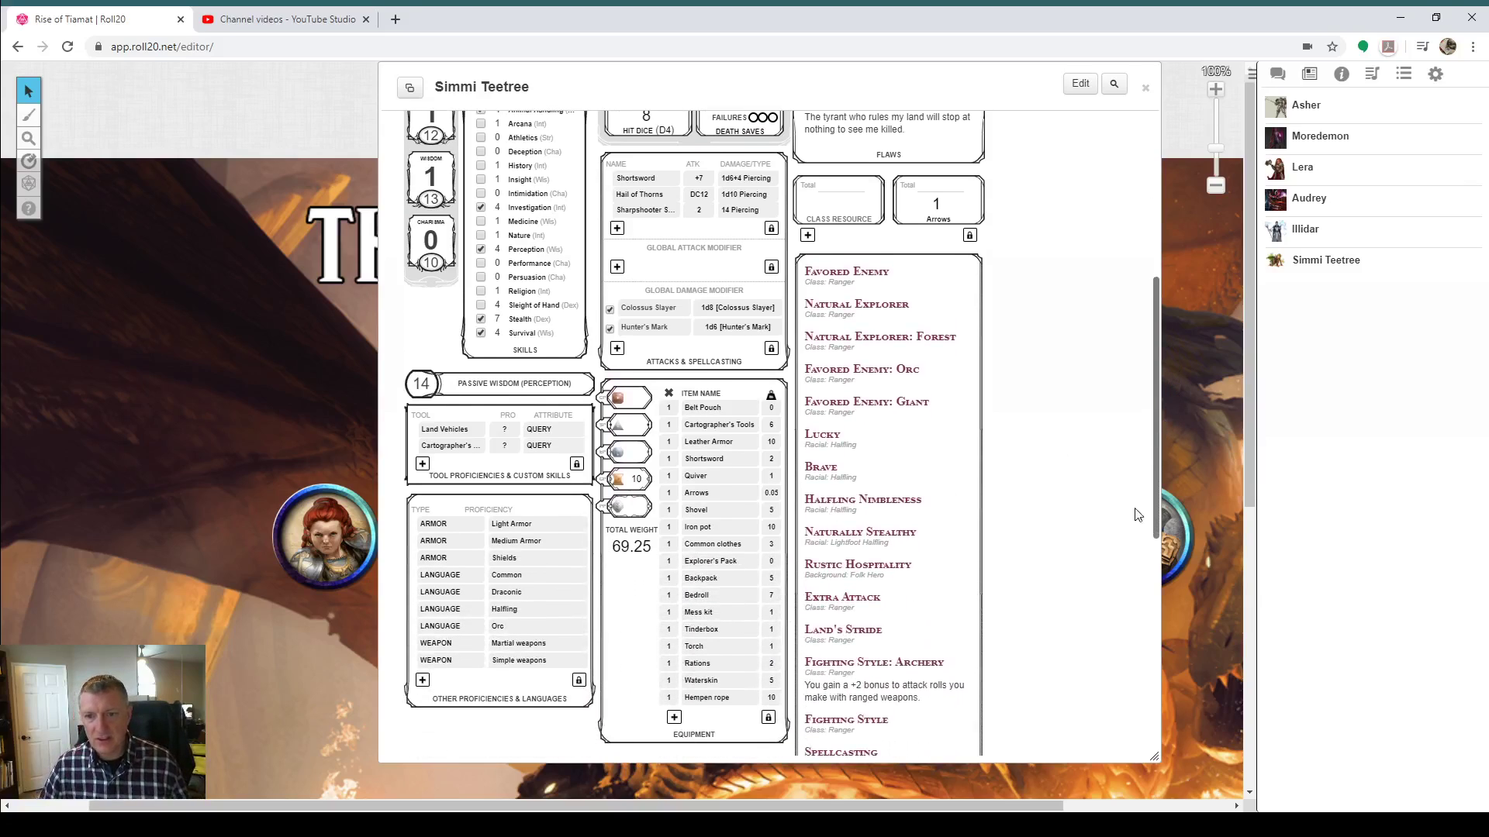
left_click_drag(1160, 402, 1161, 415)
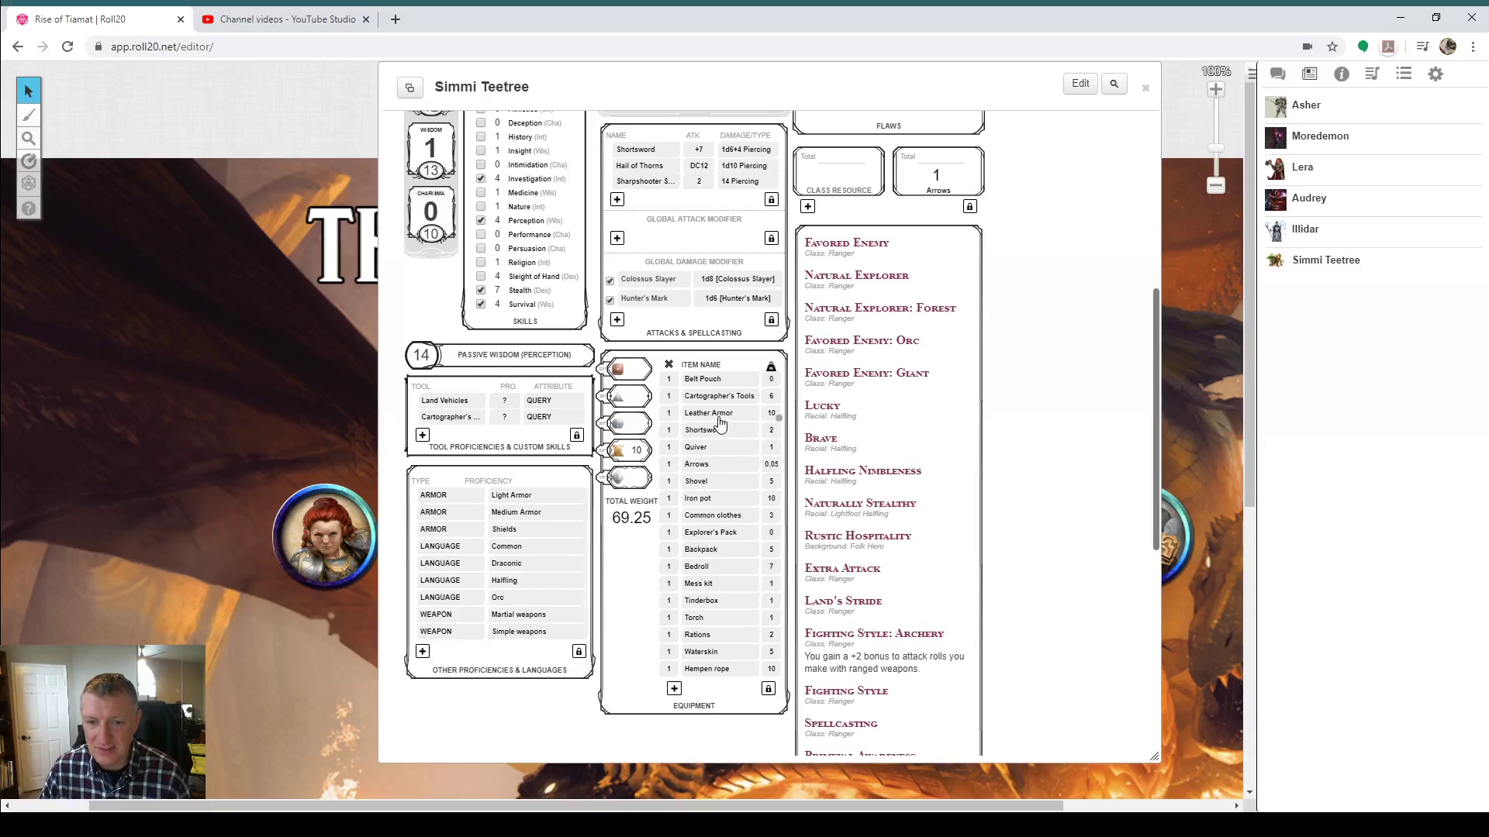
Step: Search the D&D 5th Edition compendium for "studded" and add Studded Leather Armor to the character's equipment
left_click(1341, 74)
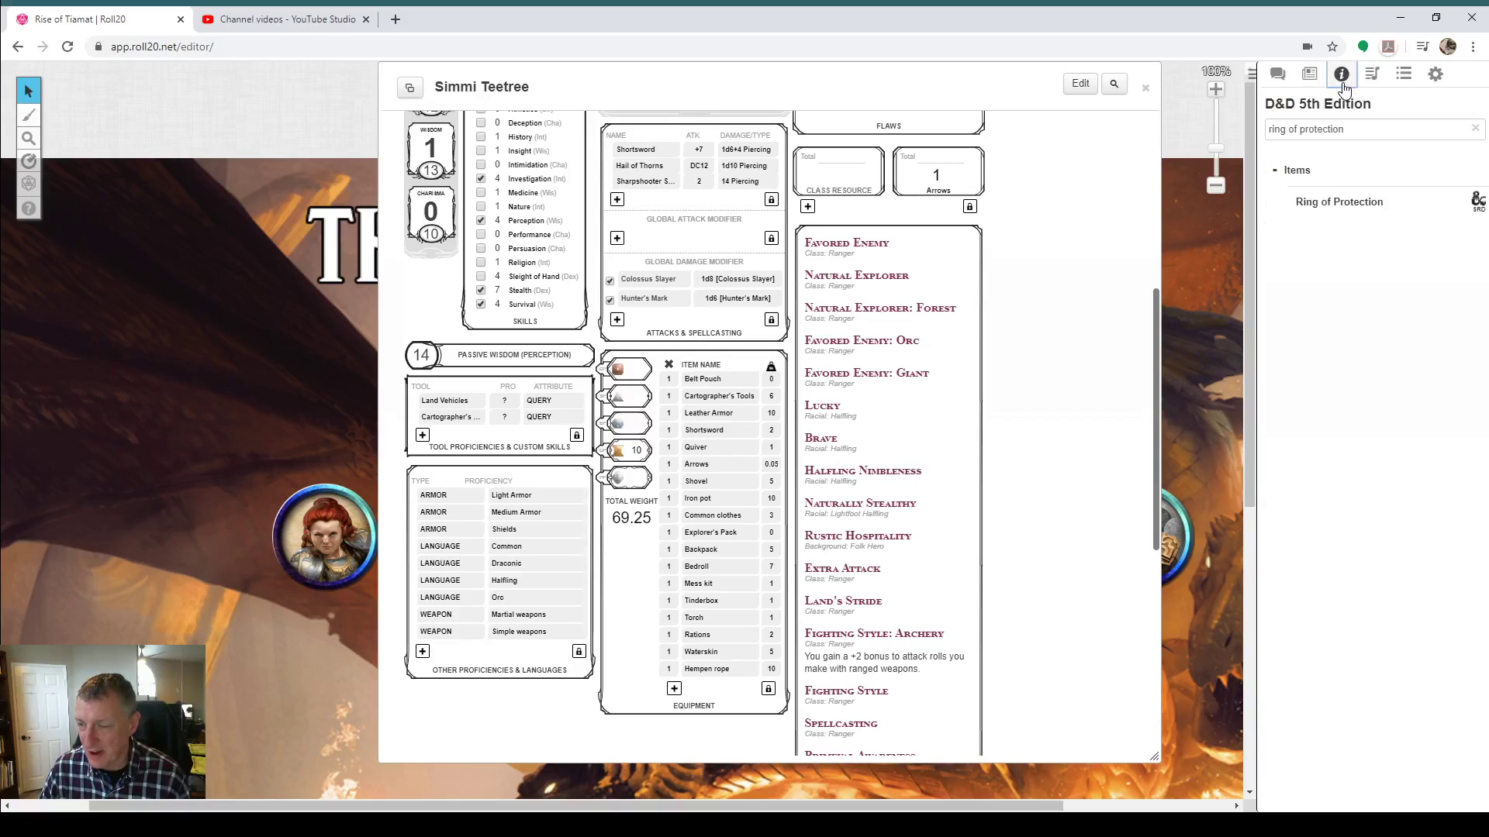
left_click_drag(1351, 130, 1227, 131)
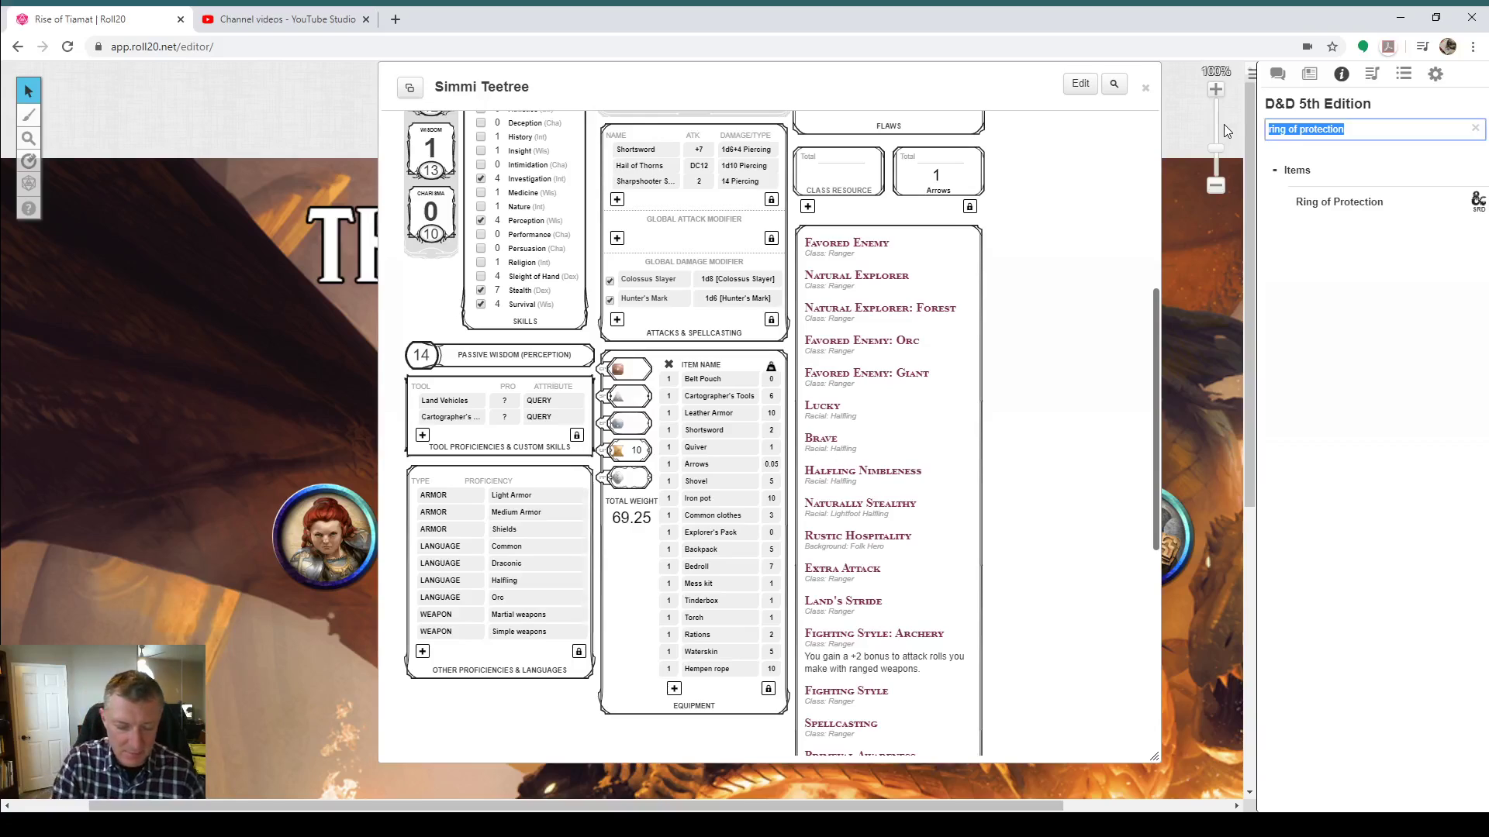
type("studded")
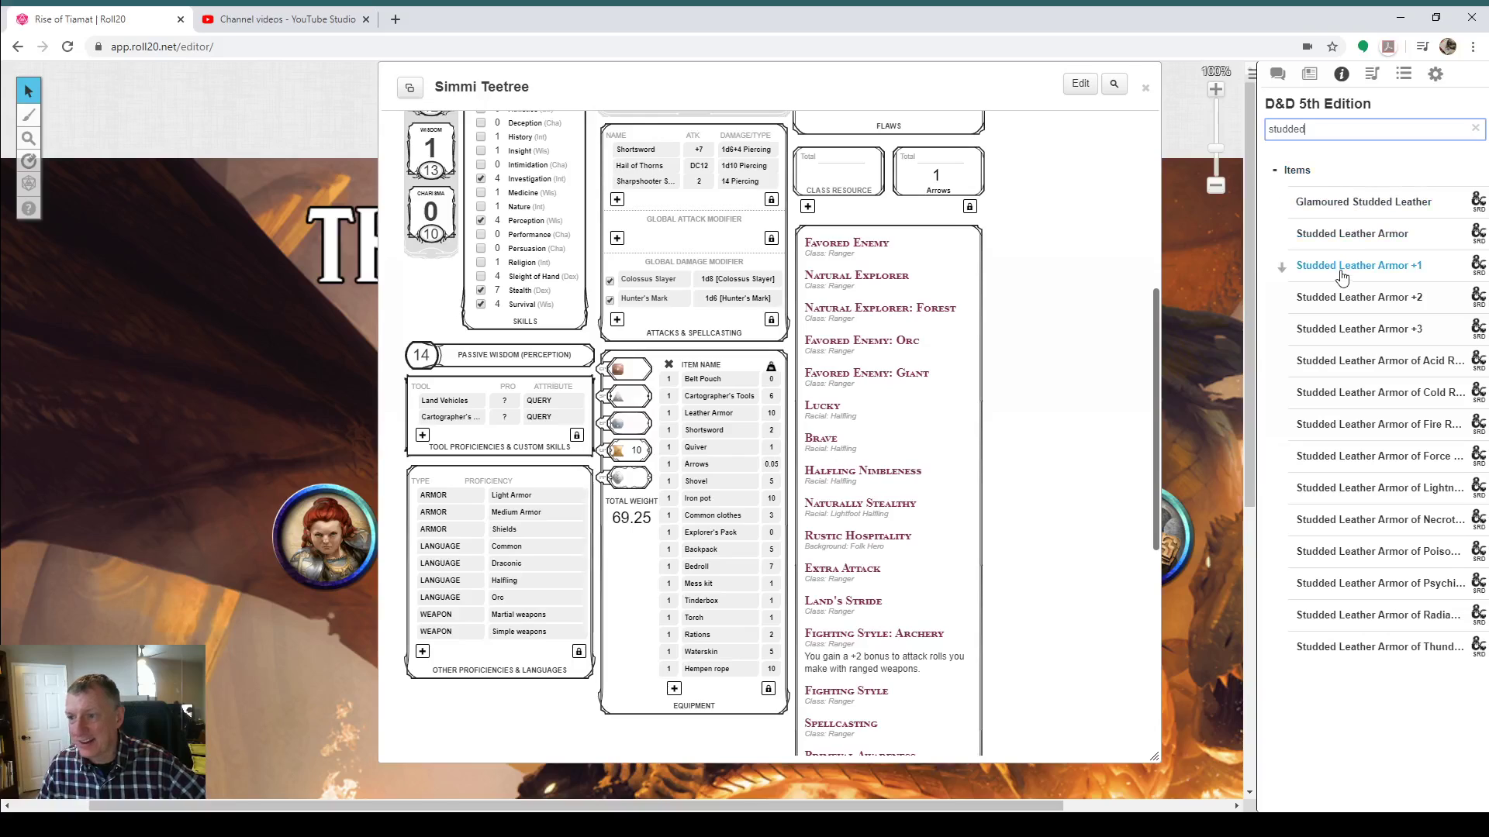
left_click_drag(1369, 235, 742, 657)
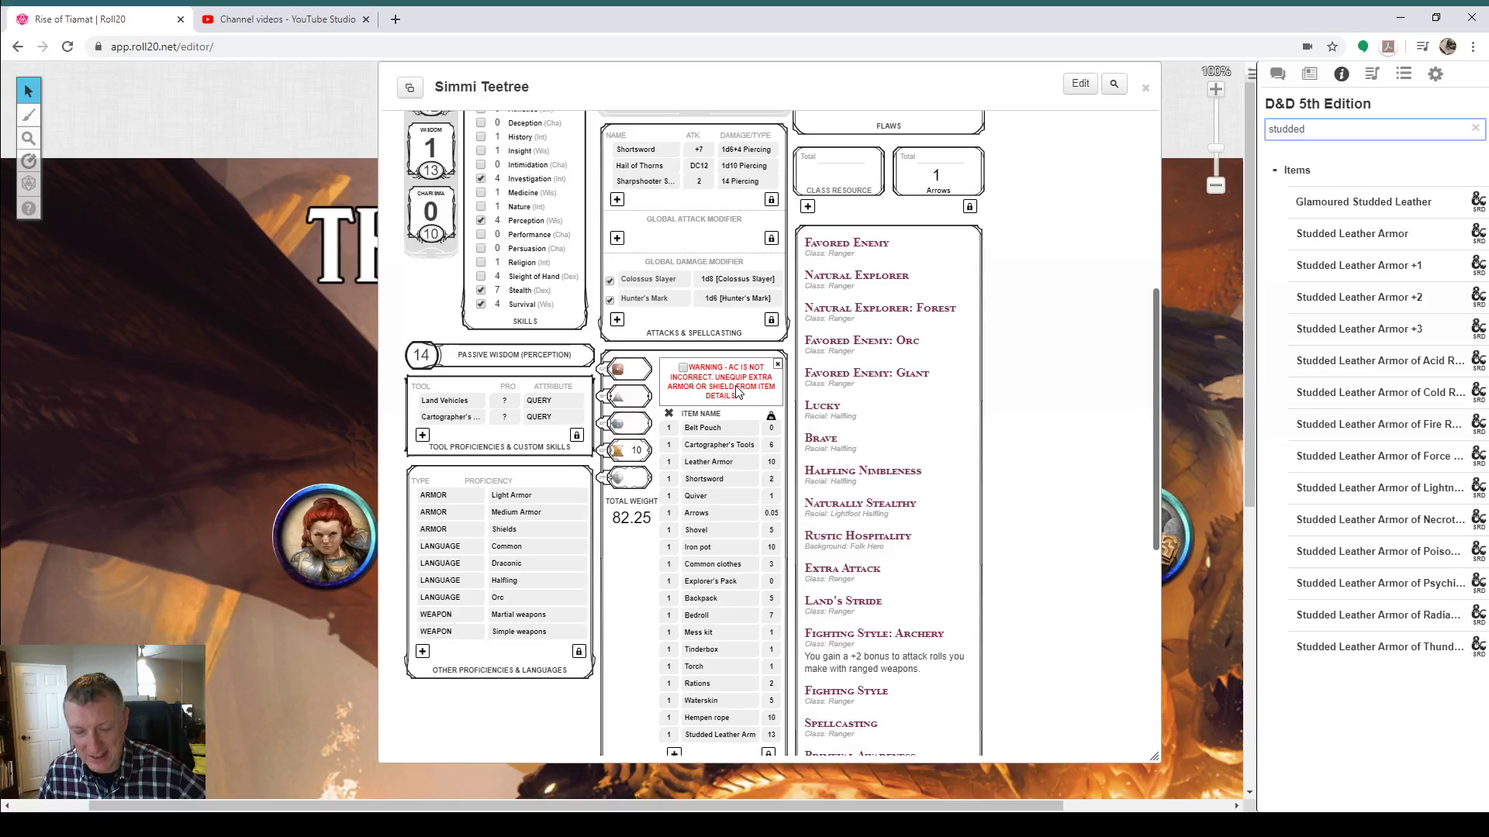
Step: Unequip the Leather Armor, keep the Studded Leather Armor equipped, and check the armor class
scroll(738, 388, "down", 2)
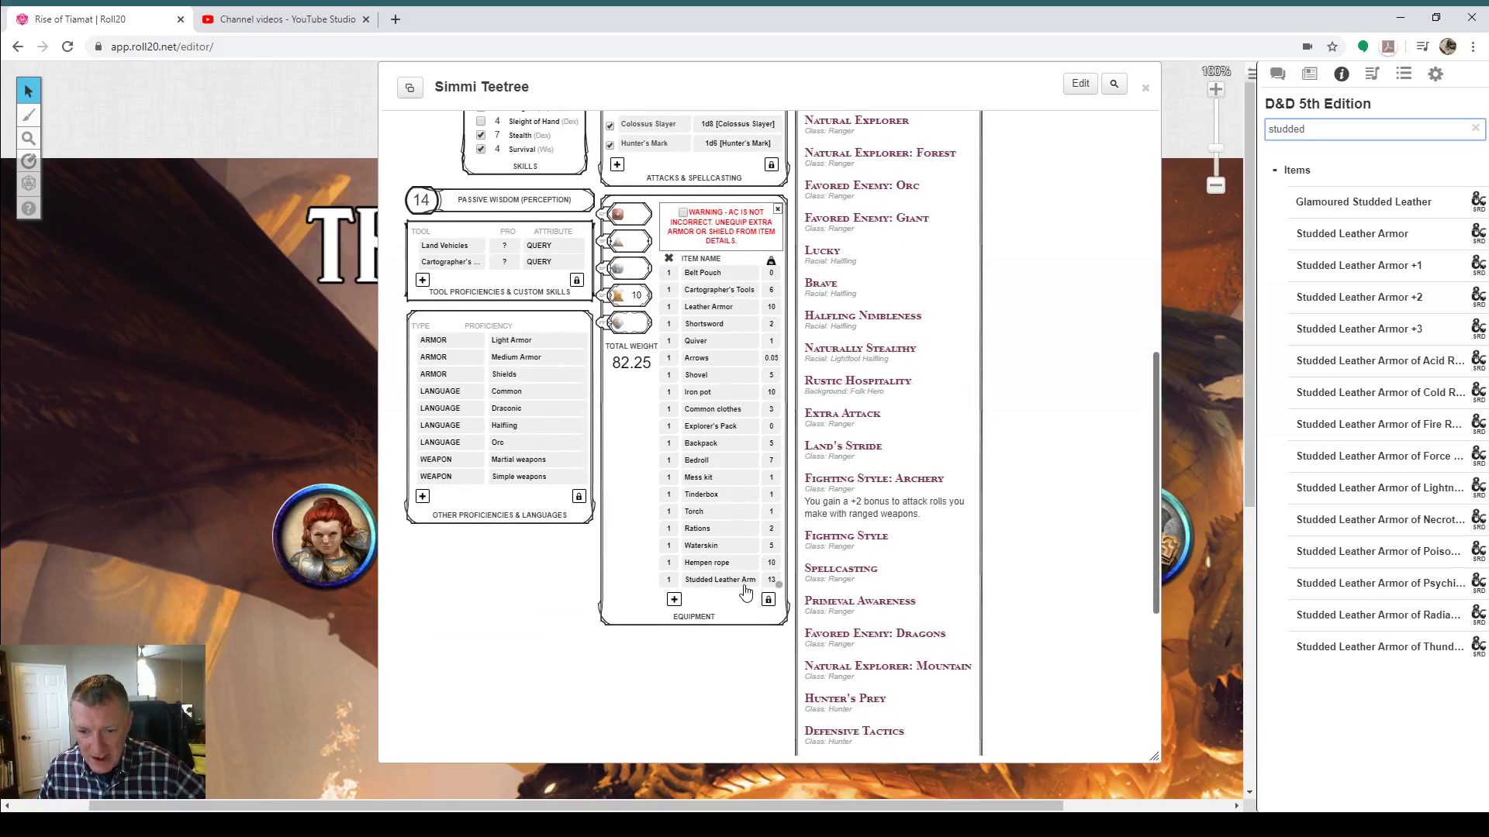
left_click(778, 311)
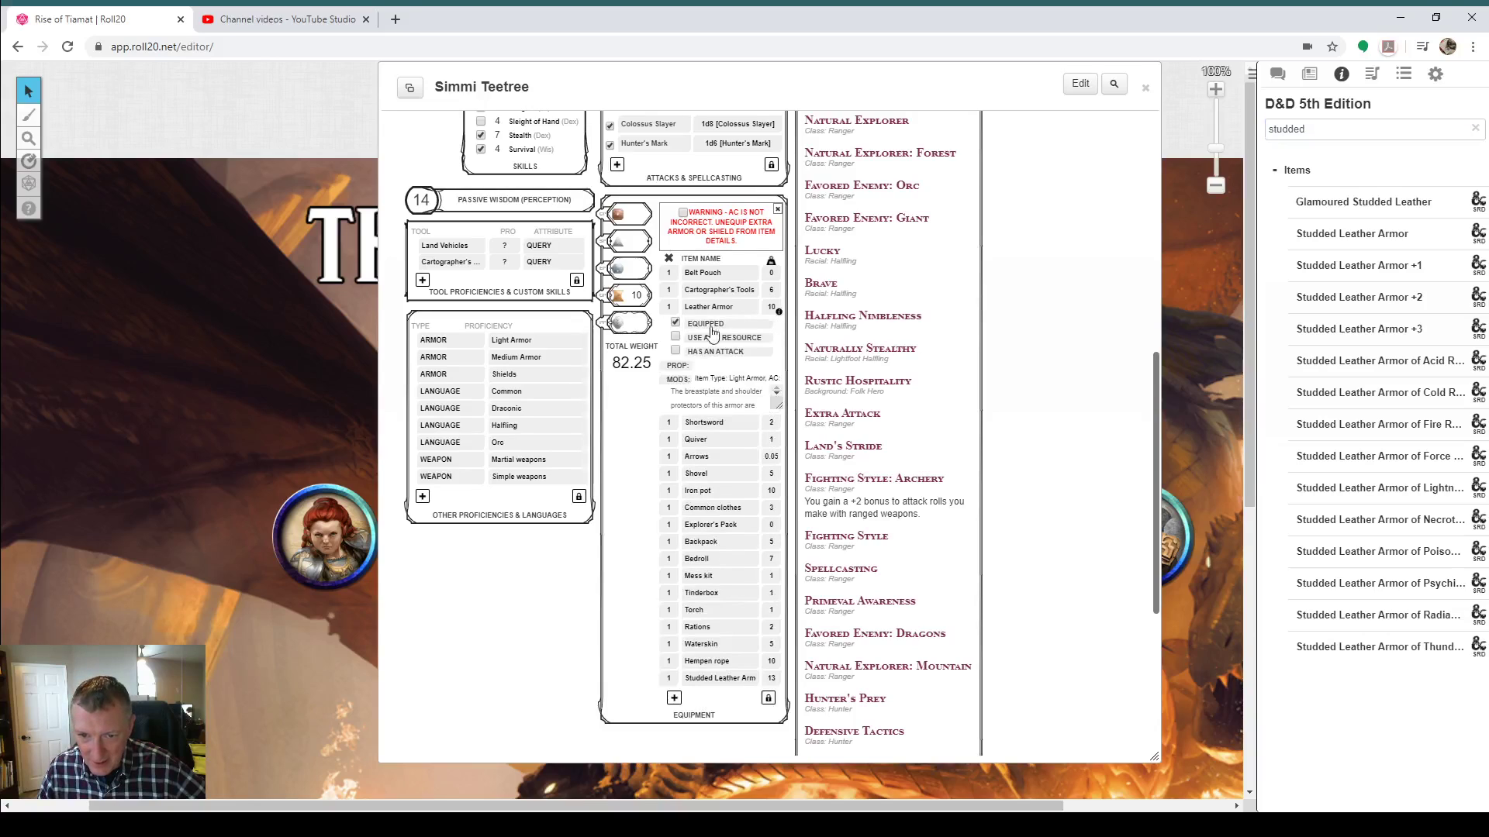
left_click(776, 682)
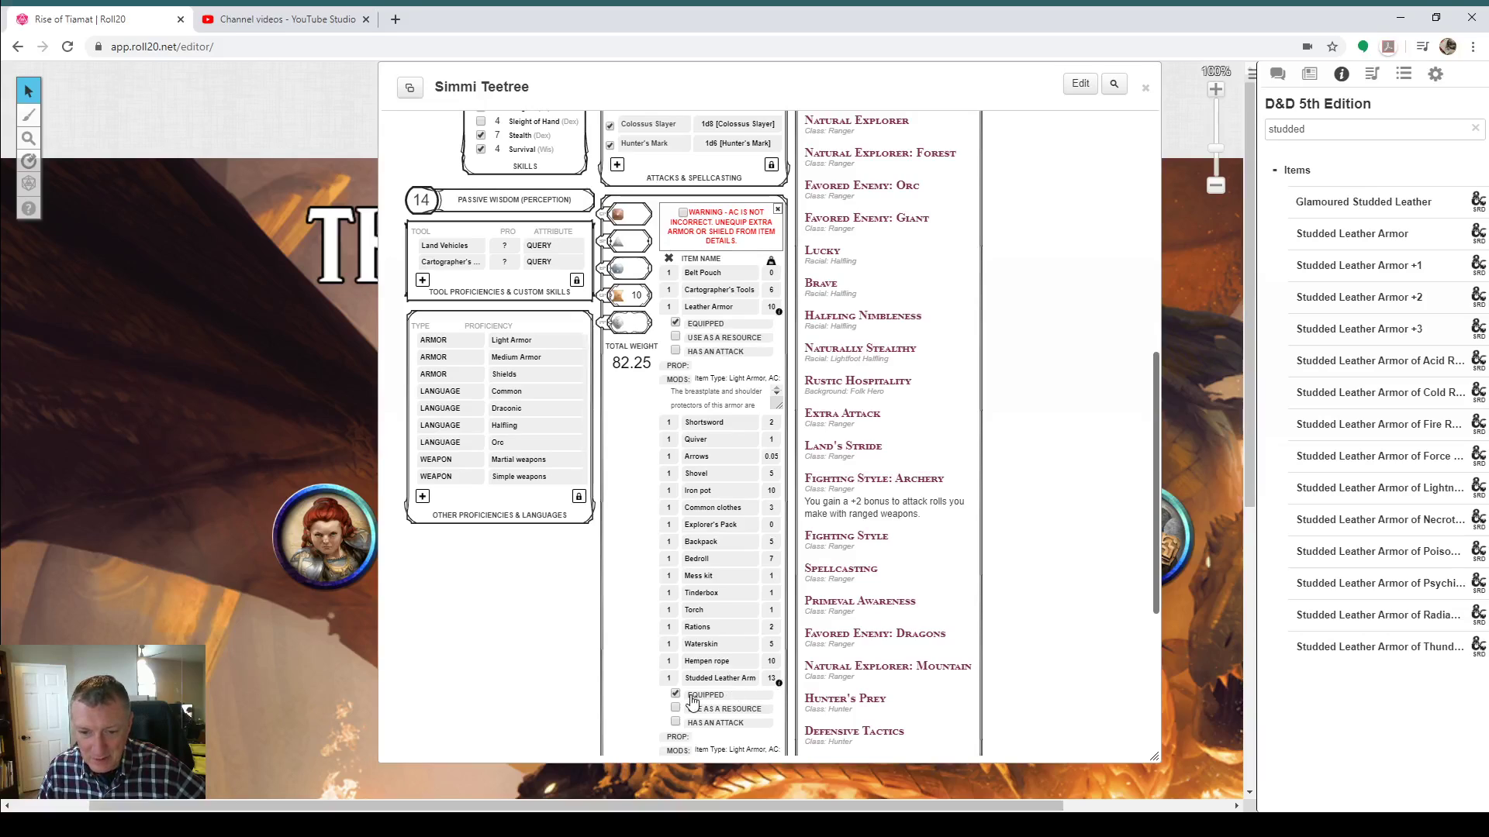
left_click(675, 324)
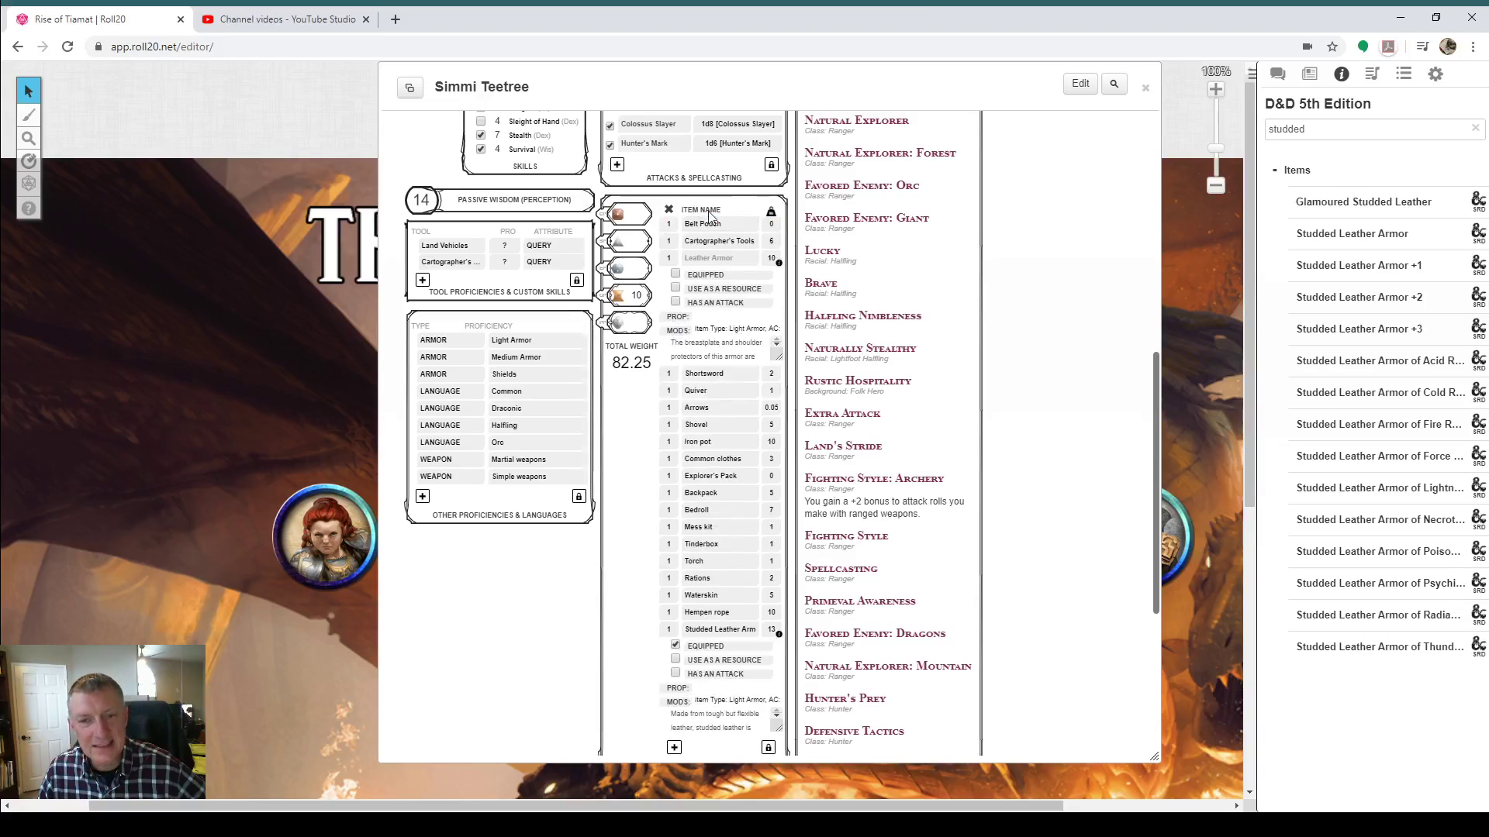
scroll(719, 339, "up", 8)
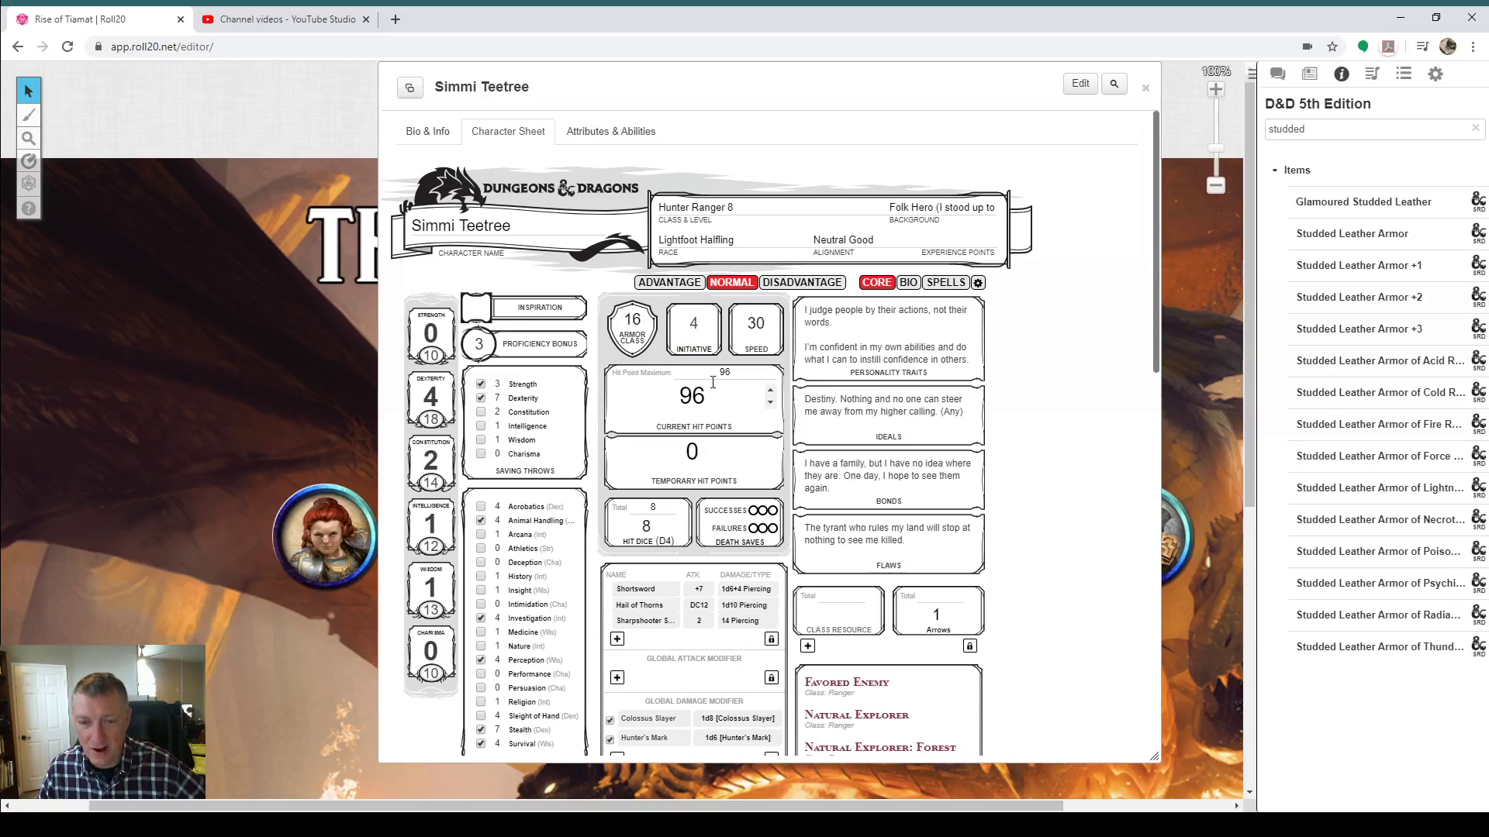
Step: Delete the Leather Armor from the equipment list, collapse the Studded Leather Armor details, and recheck the armor class
scroll(713, 382, "down", 6)
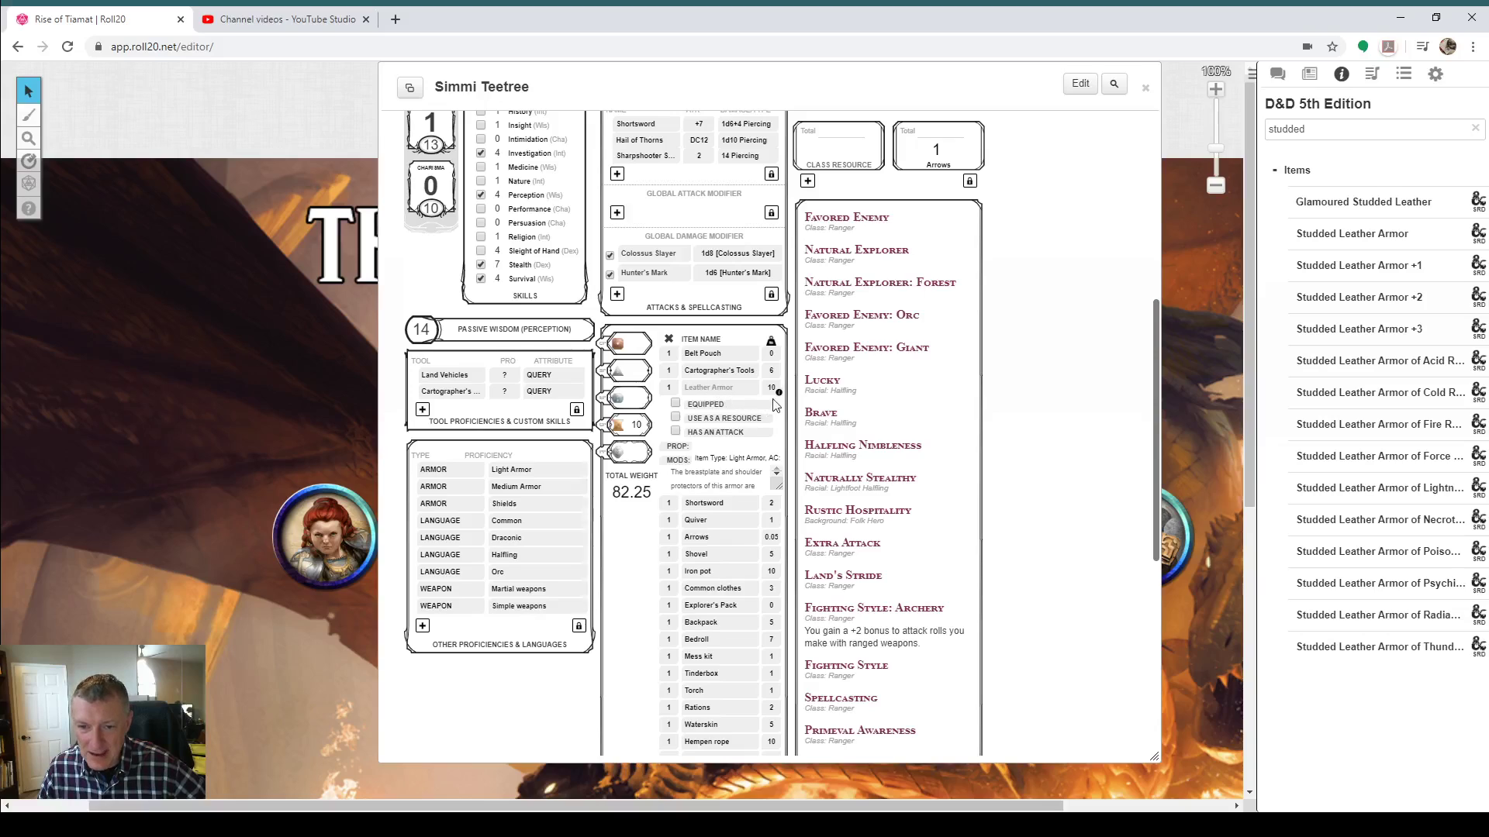
left_click(778, 394)
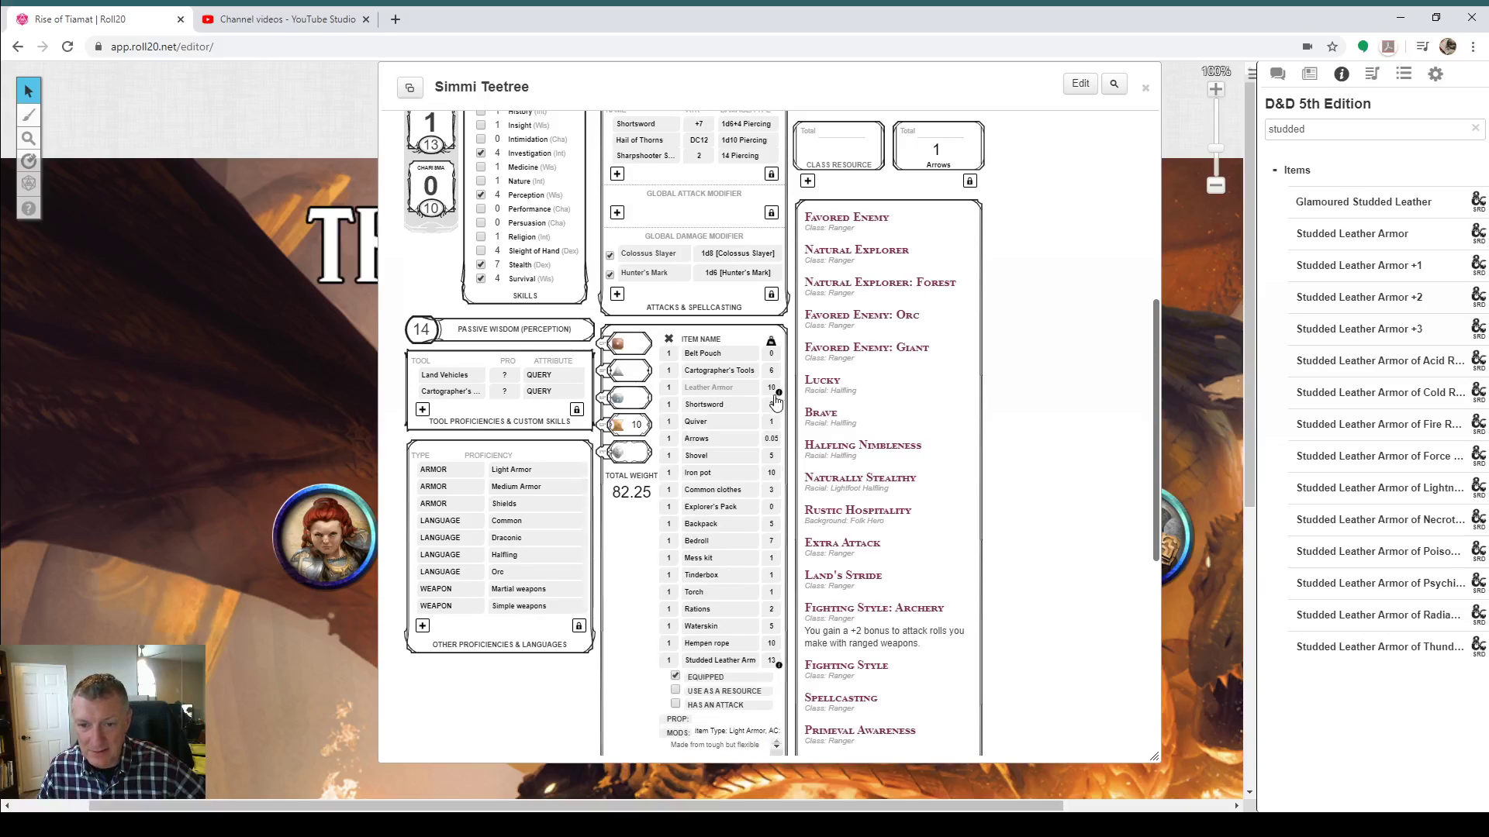
scroll(743, 440, "down", 2)
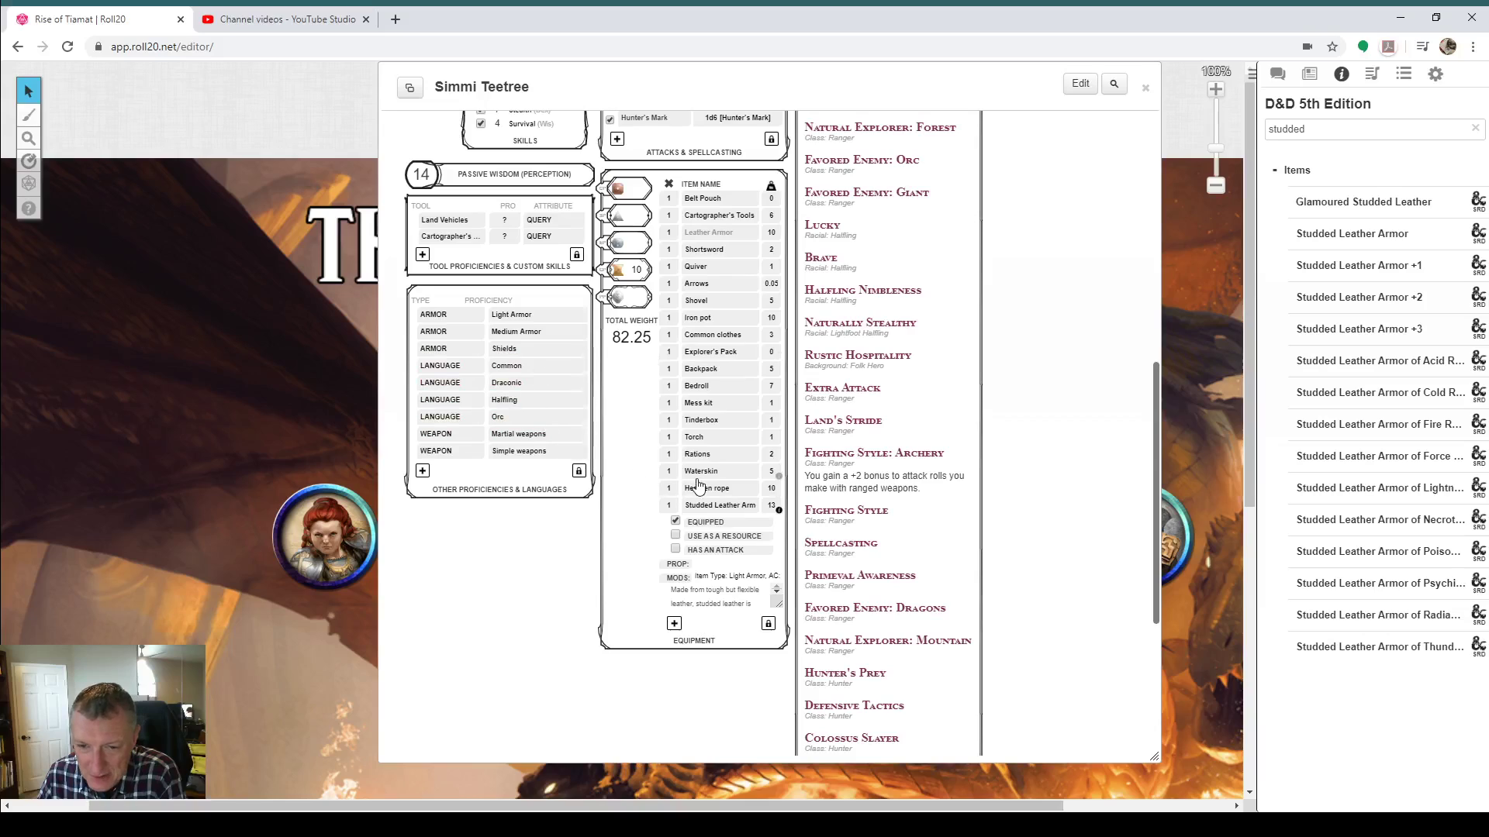
left_click(769, 626)
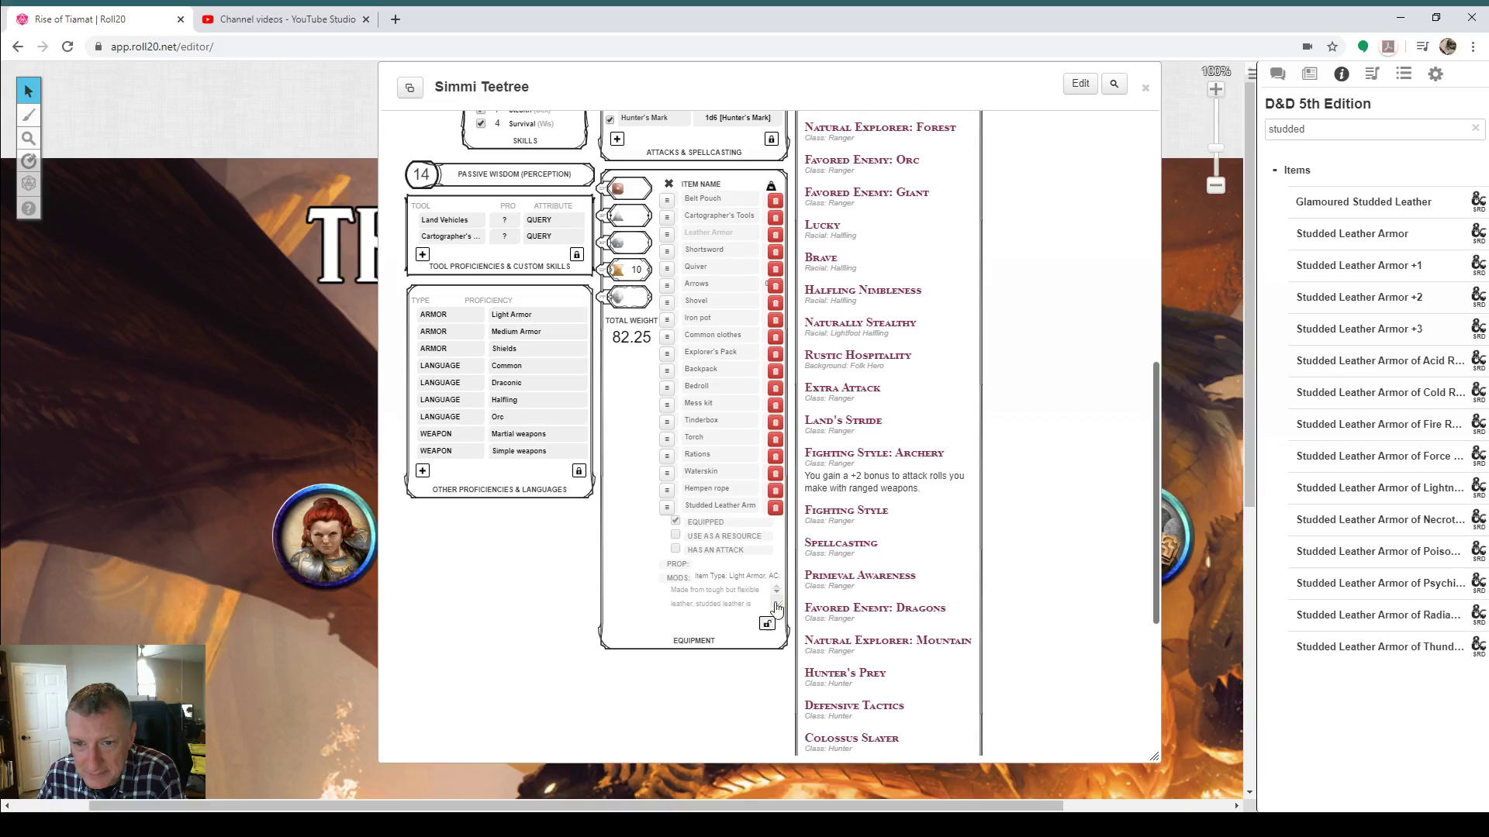
left_click(776, 235)
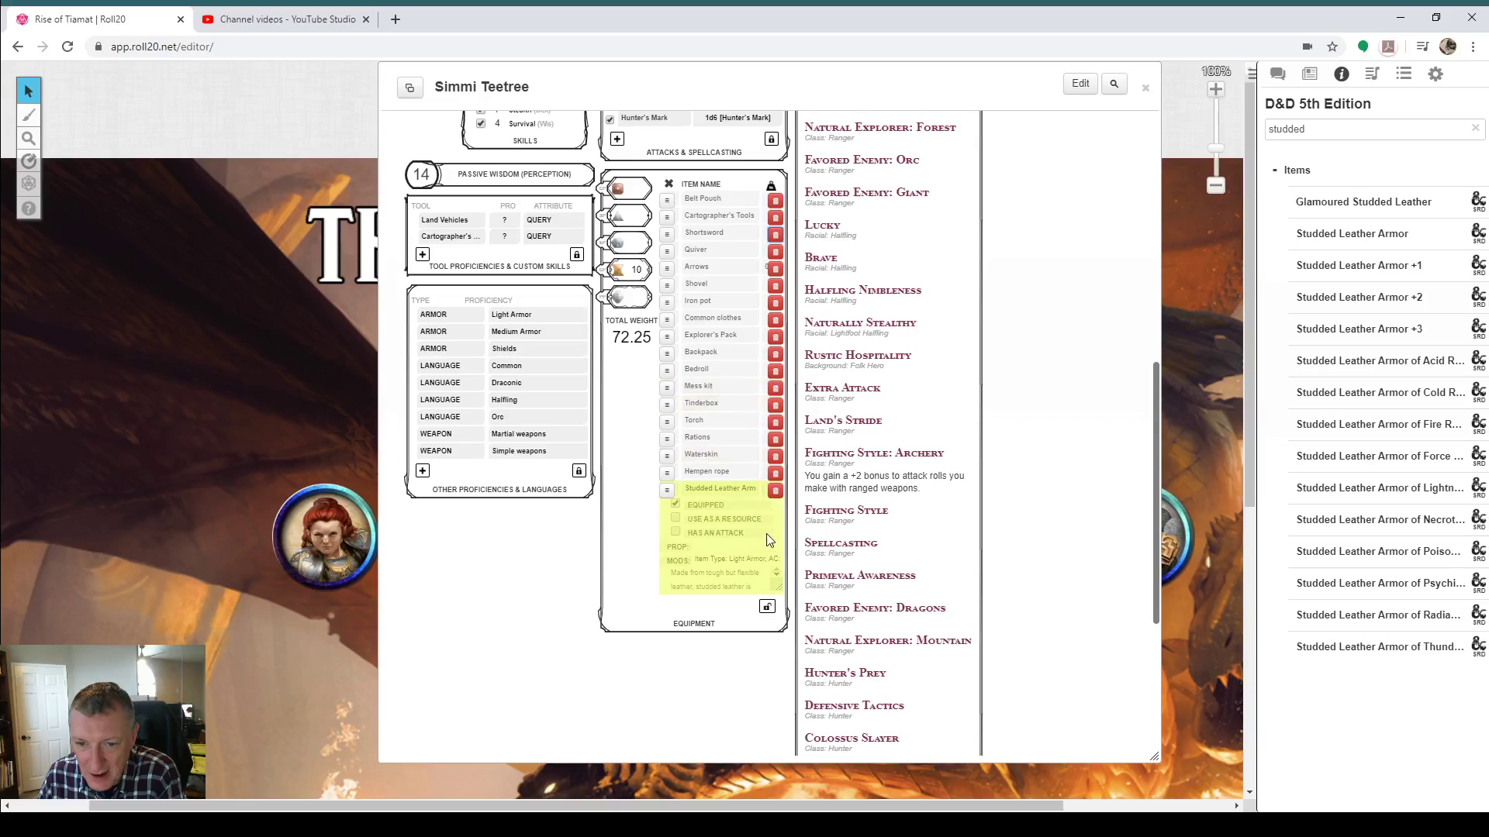
left_click(767, 609)
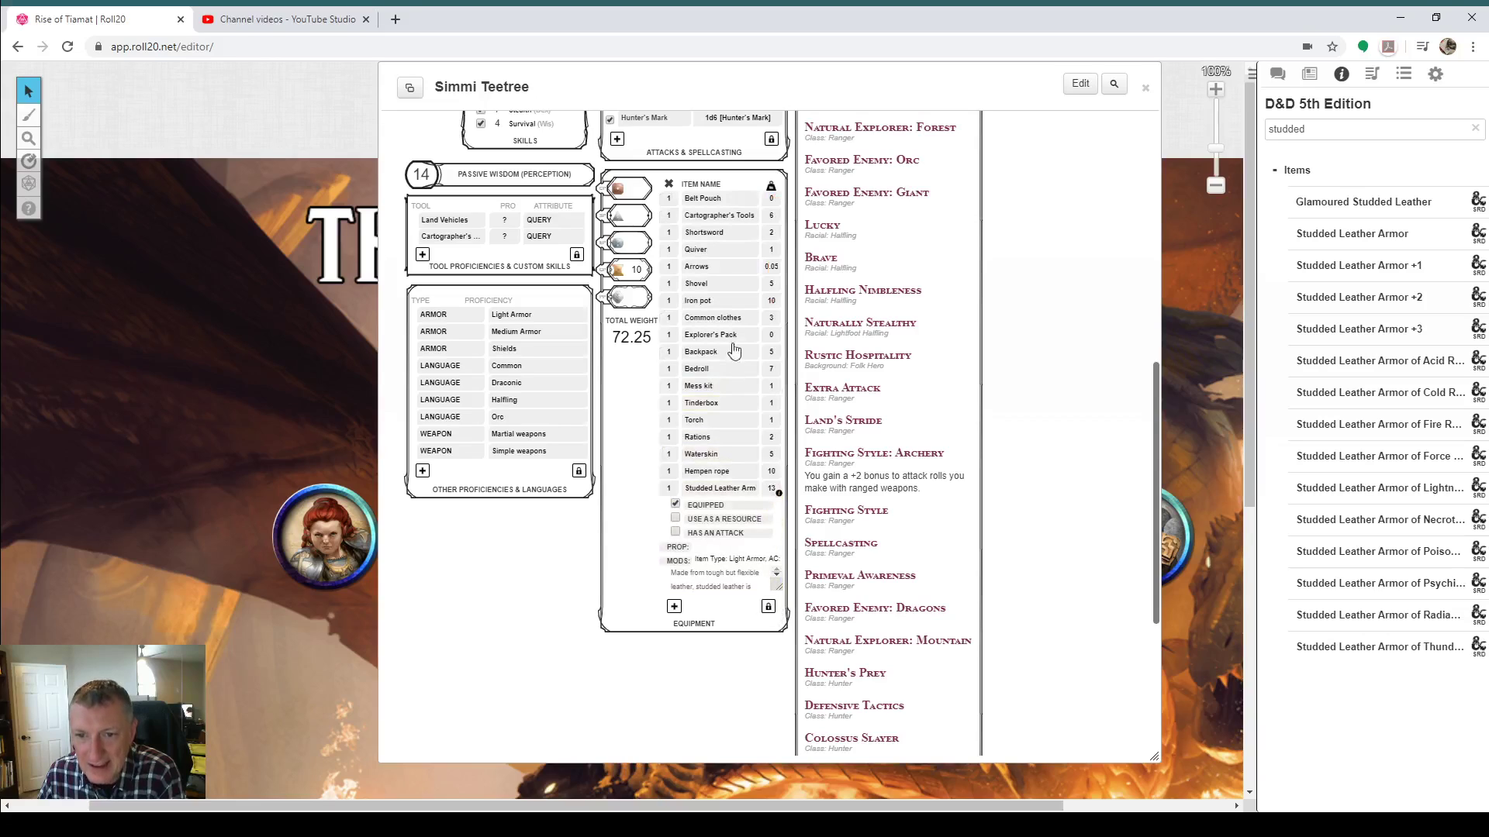
left_click(776, 495)
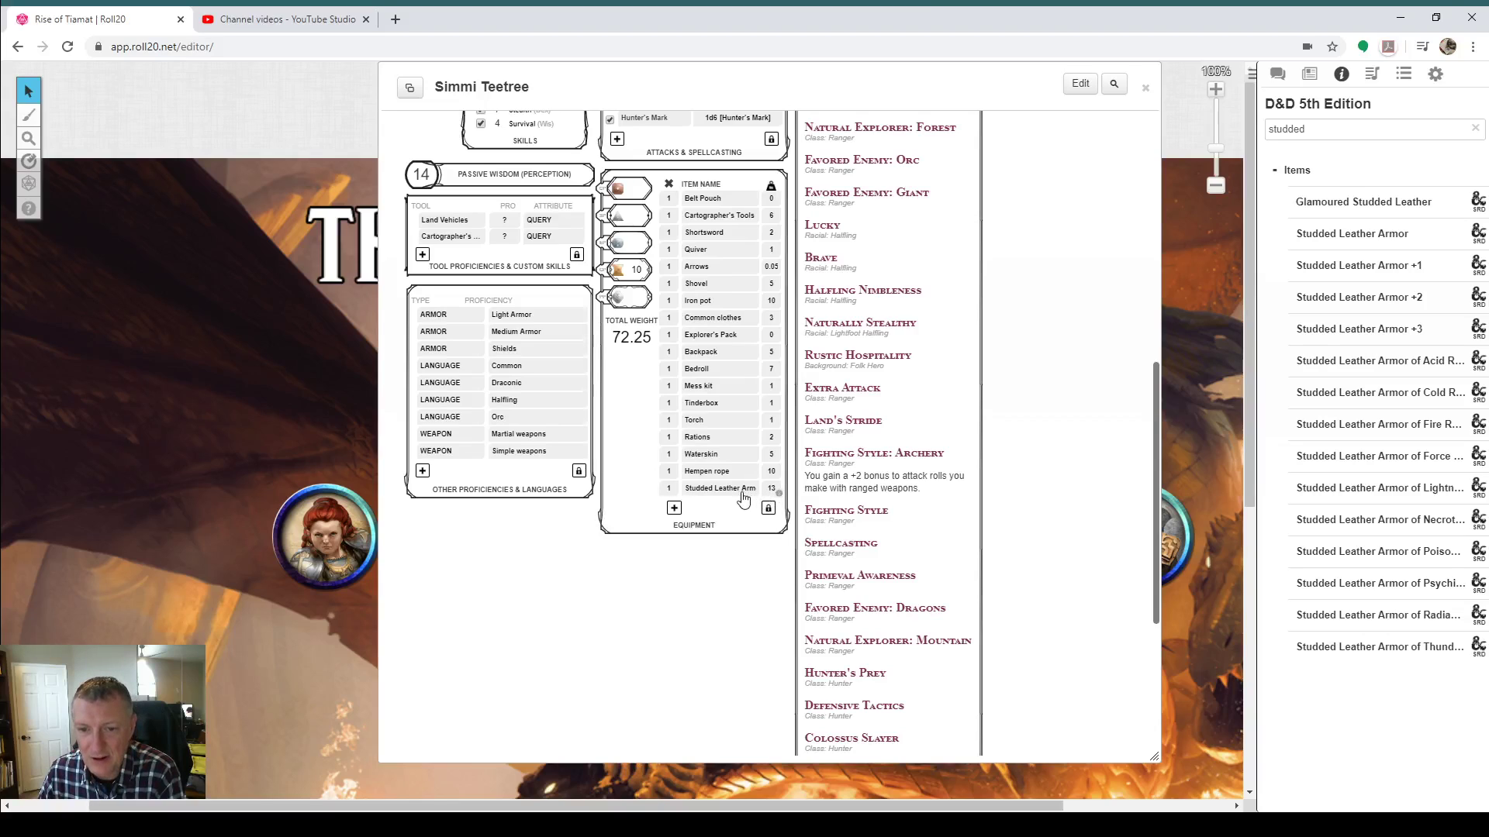
scroll(742, 499, "up", 8)
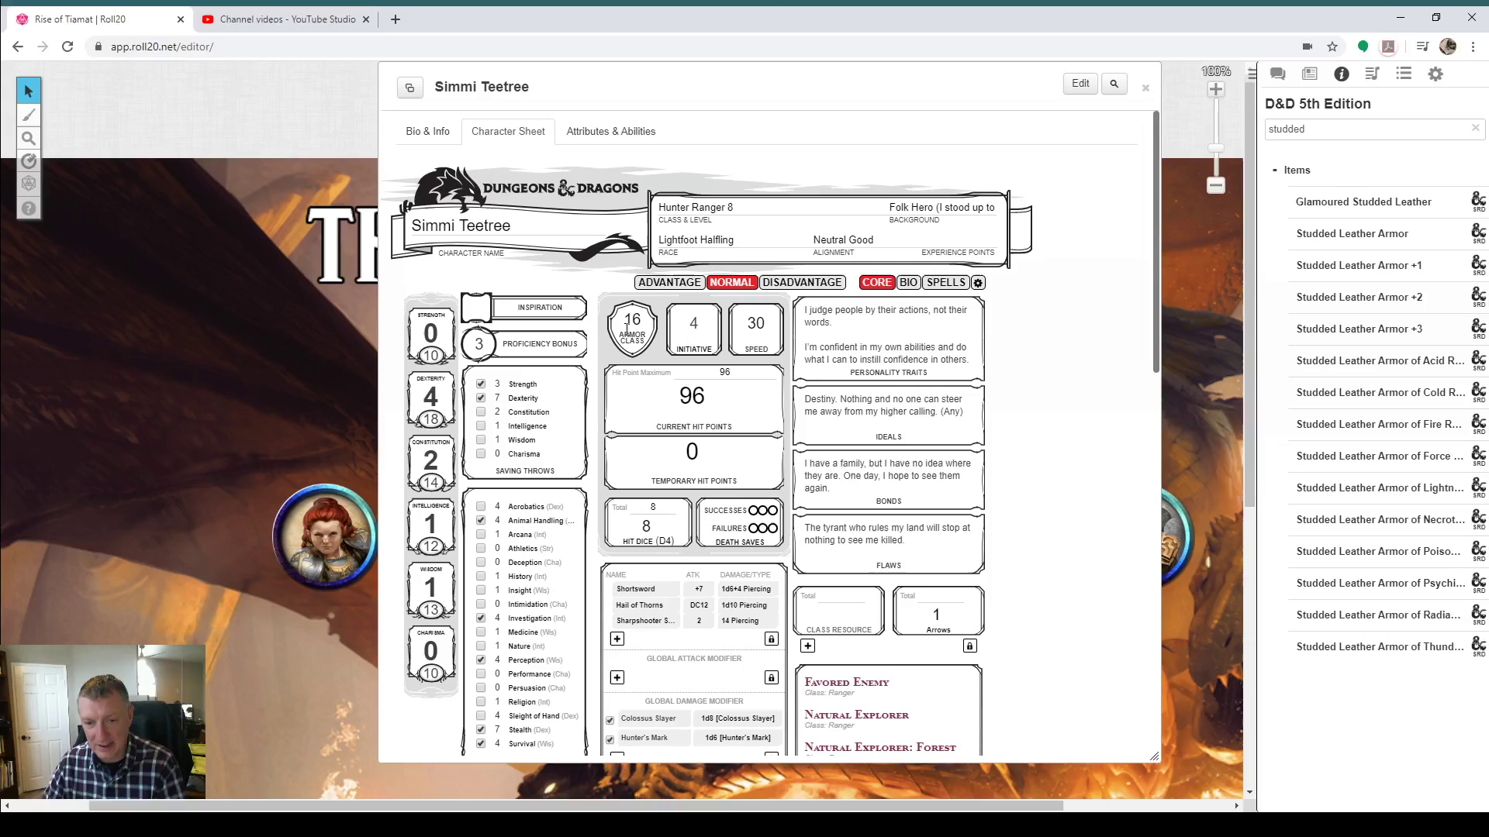
Step: Find "ring of protection" in the compendium, add Ring of Protection to the equipment, and check armor class and saving throws
scroll(663, 384, "down", 4)
scroll(676, 580, "down", 2)
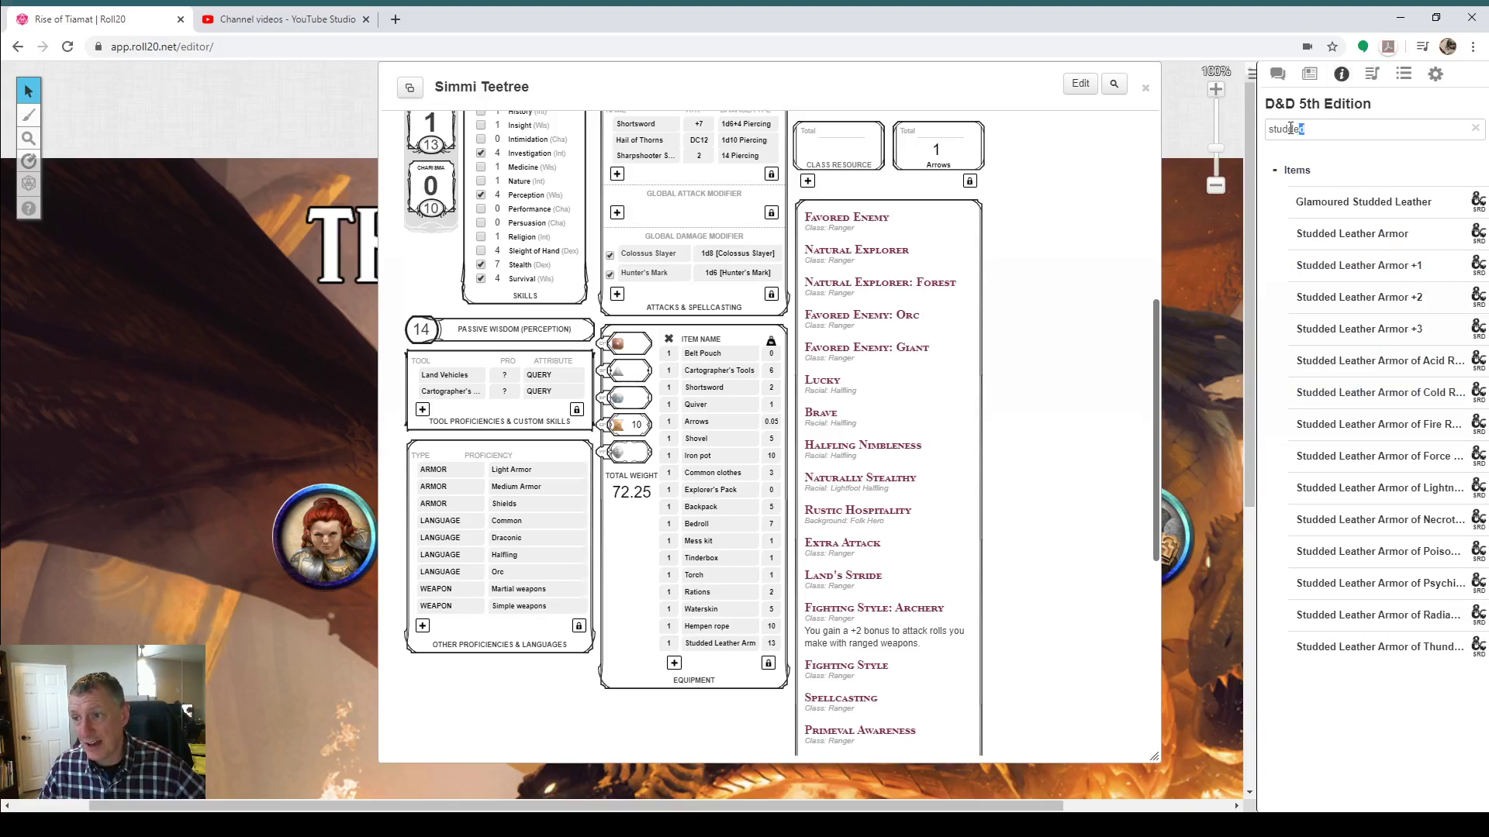
left_click_drag(1291, 129, 1246, 140)
type("ring")
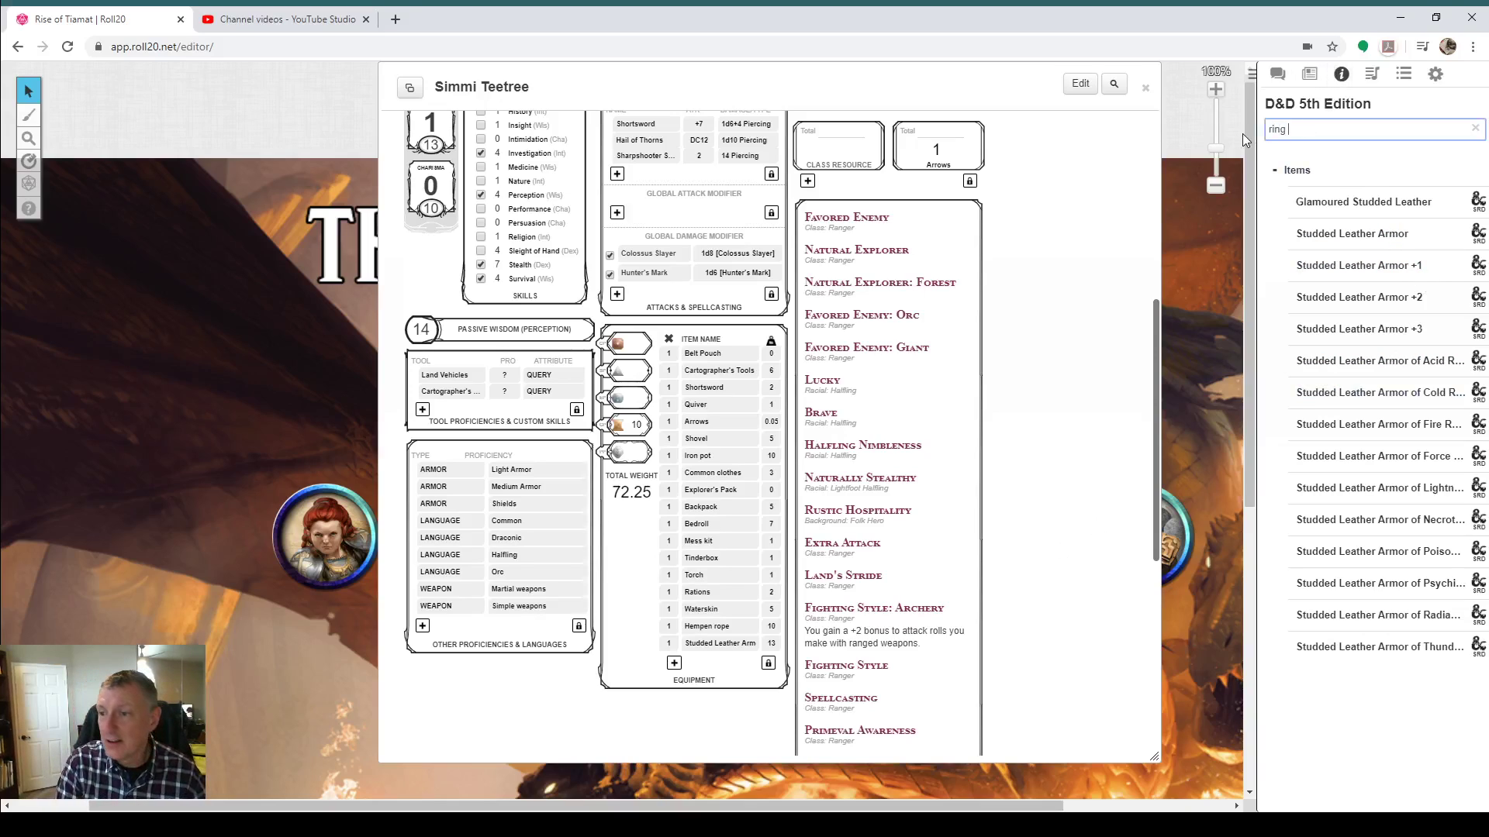
type(" of protection")
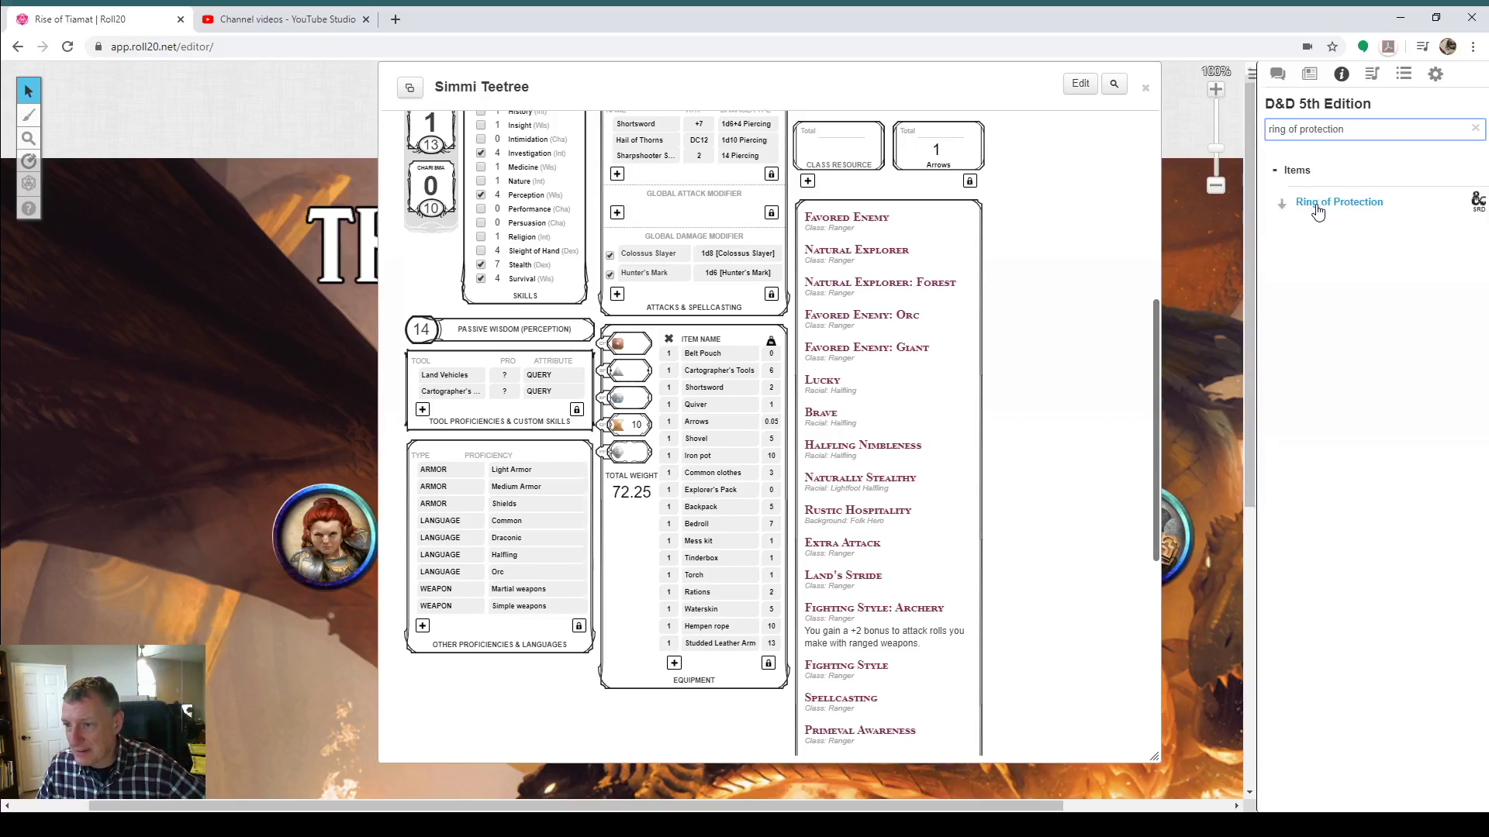
left_click_drag(1314, 203, 737, 549)
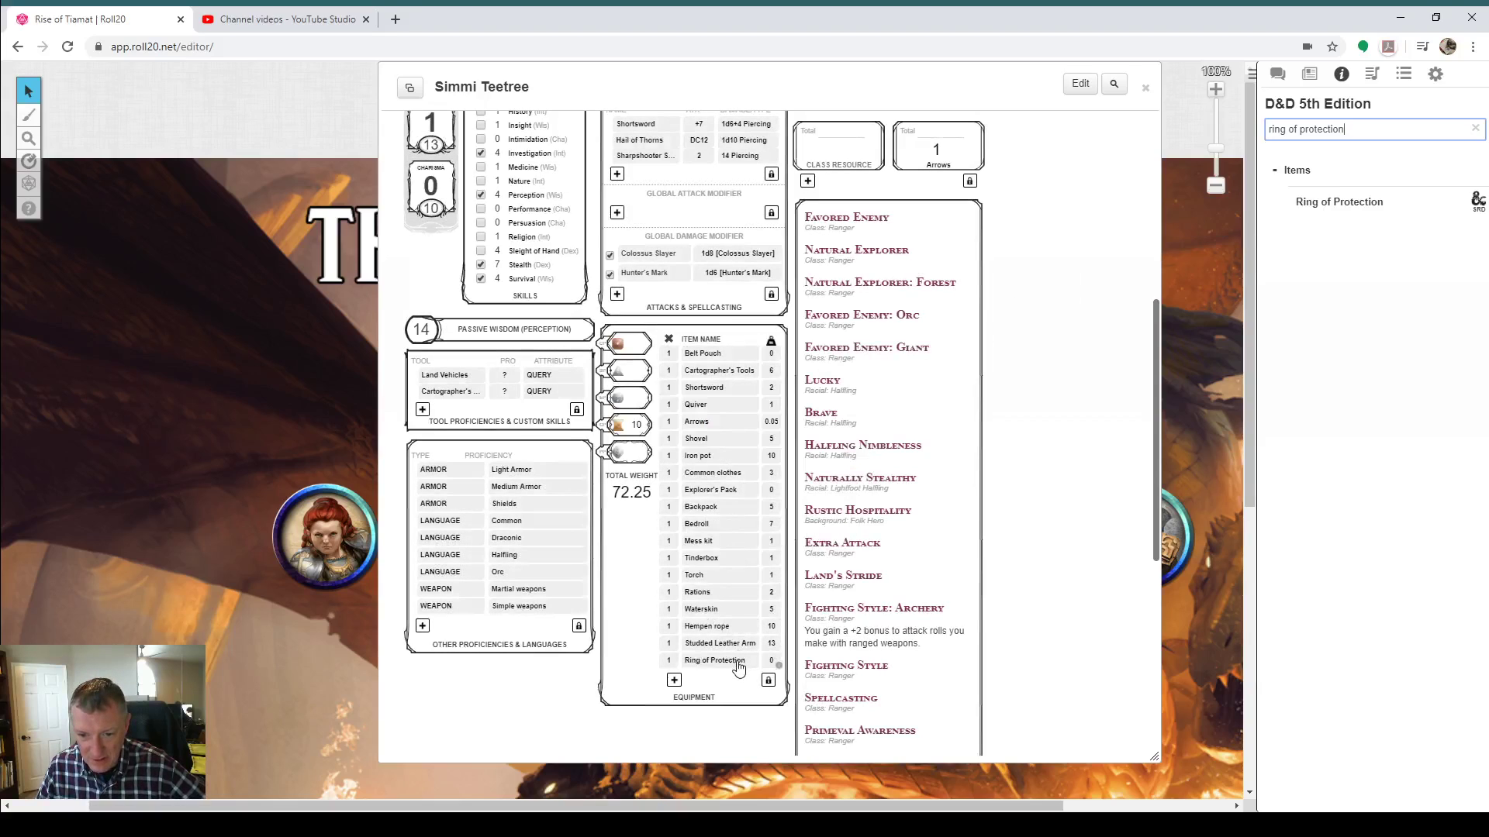
scroll(683, 465, "up", 6)
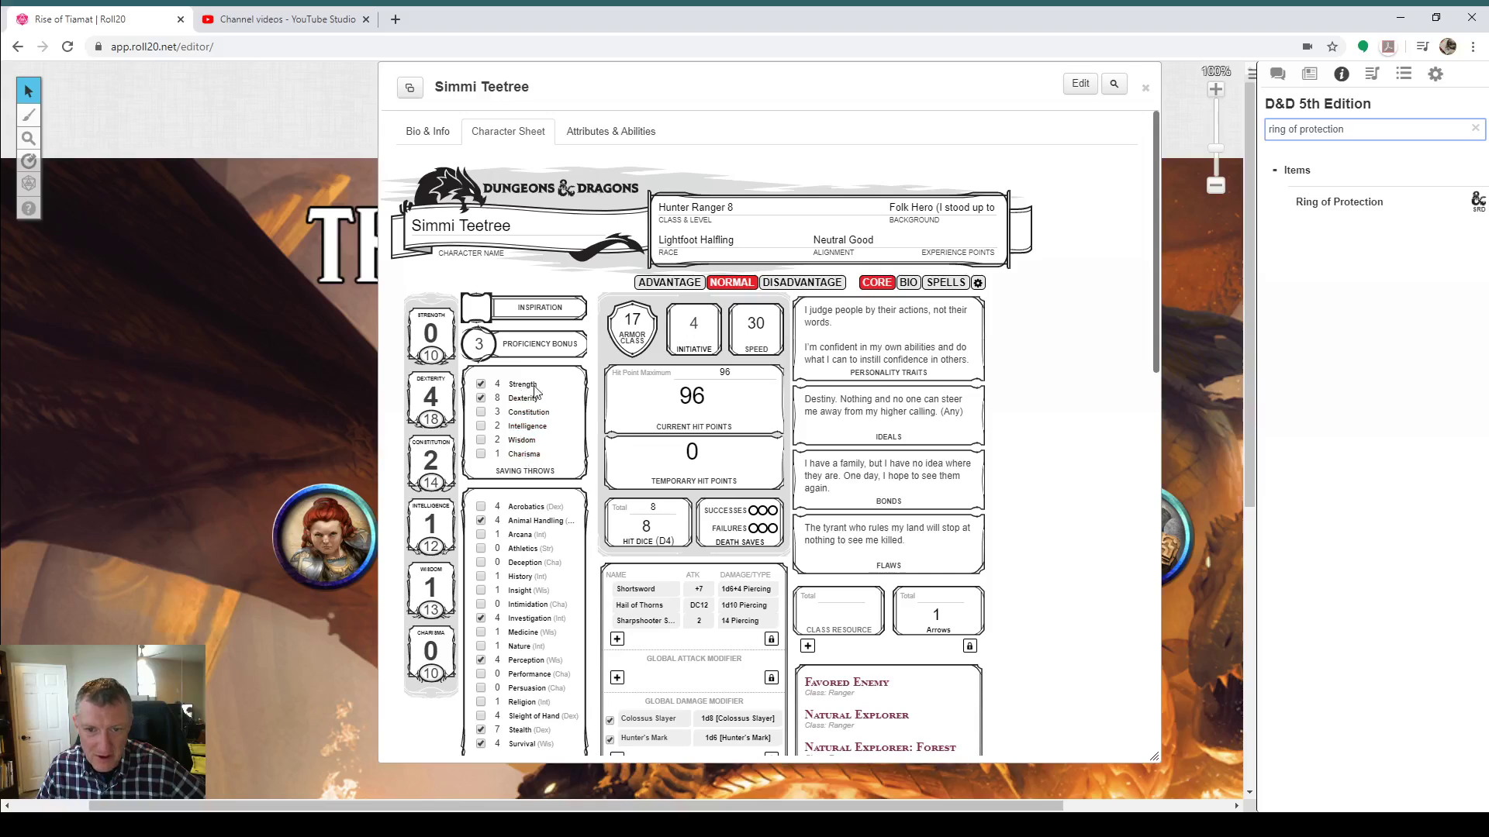
Step: Set the character's gold coins to 265
scroll(770, 448, "down", 6)
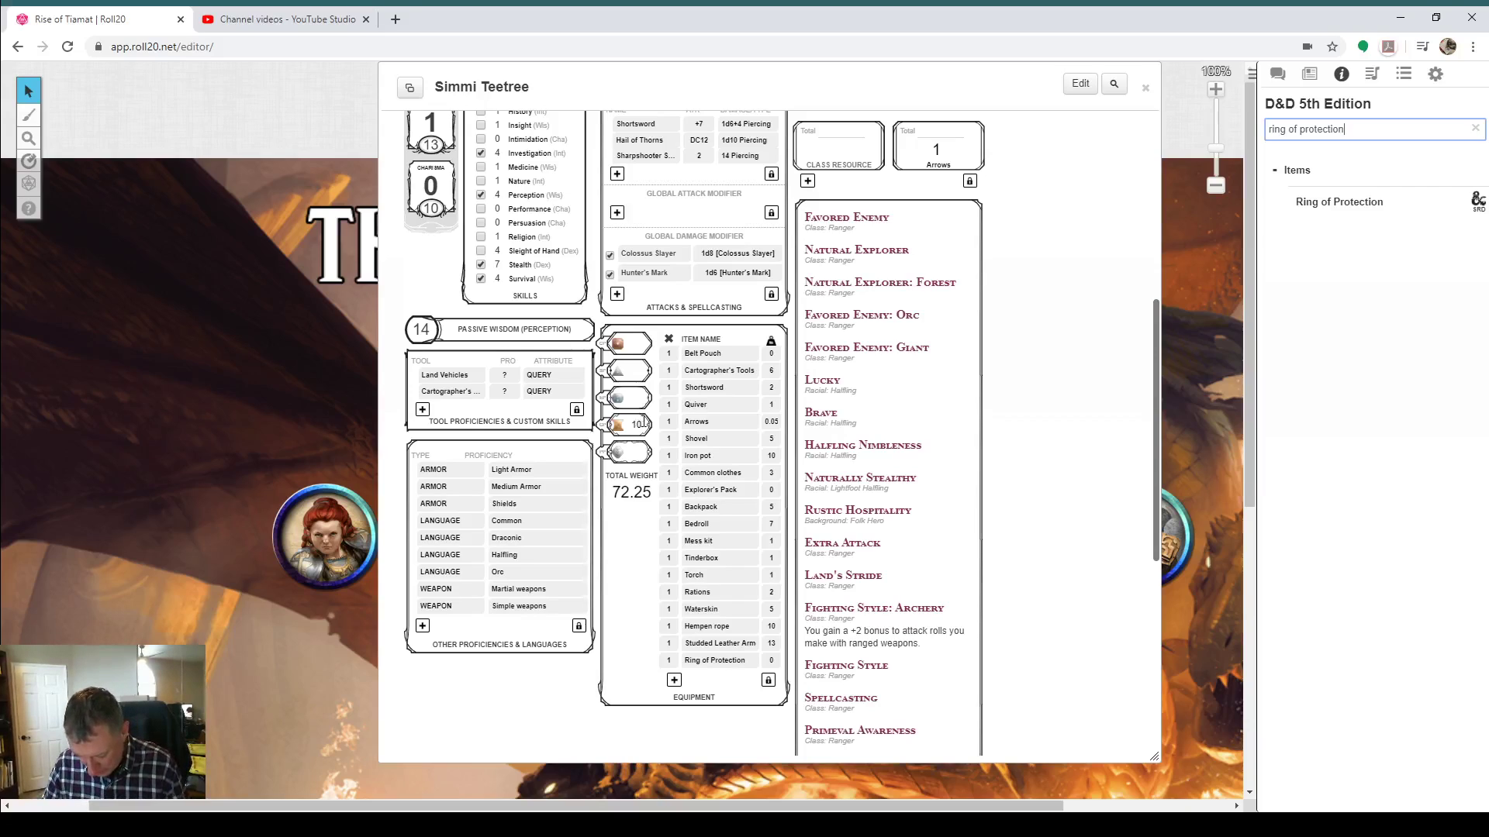
double_click(637, 425)
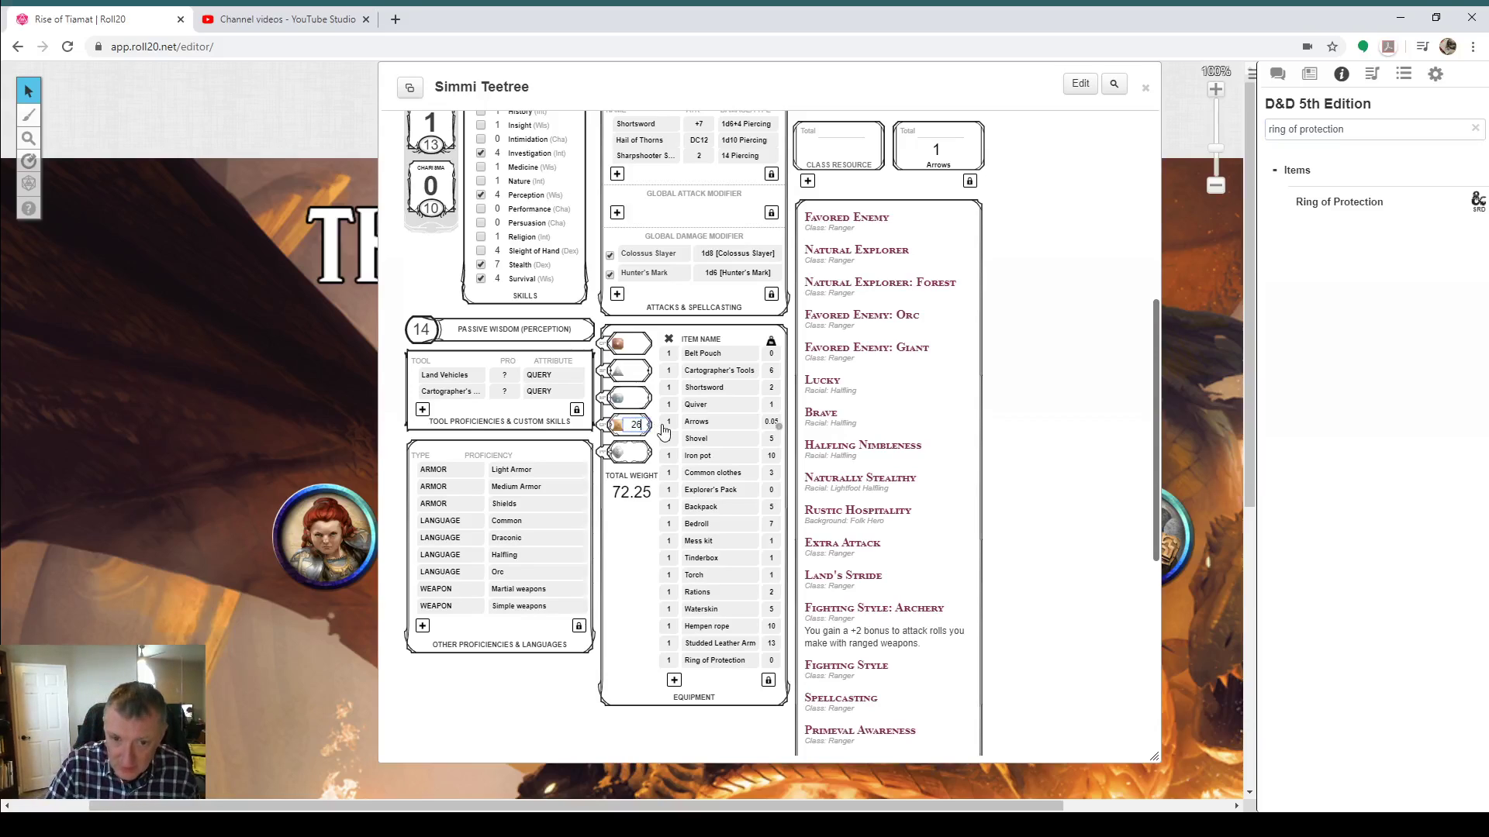
type("265")
left_click(643, 453)
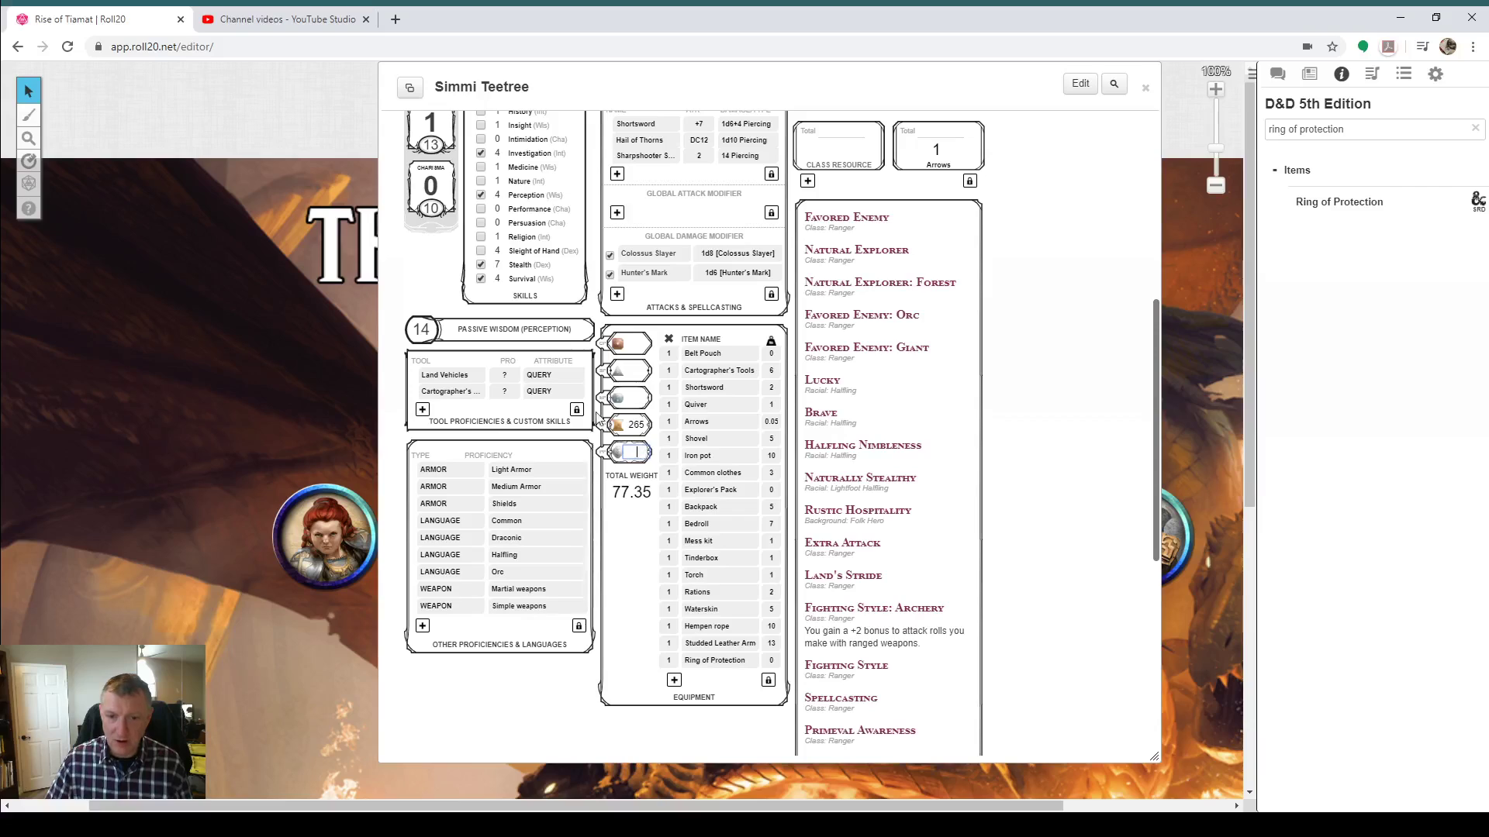
Step: Set the character's coins to 175 gold, 20 platinum, 10 electrum, 275 silver and 100 copper
left_click_drag(634, 425, 645, 425)
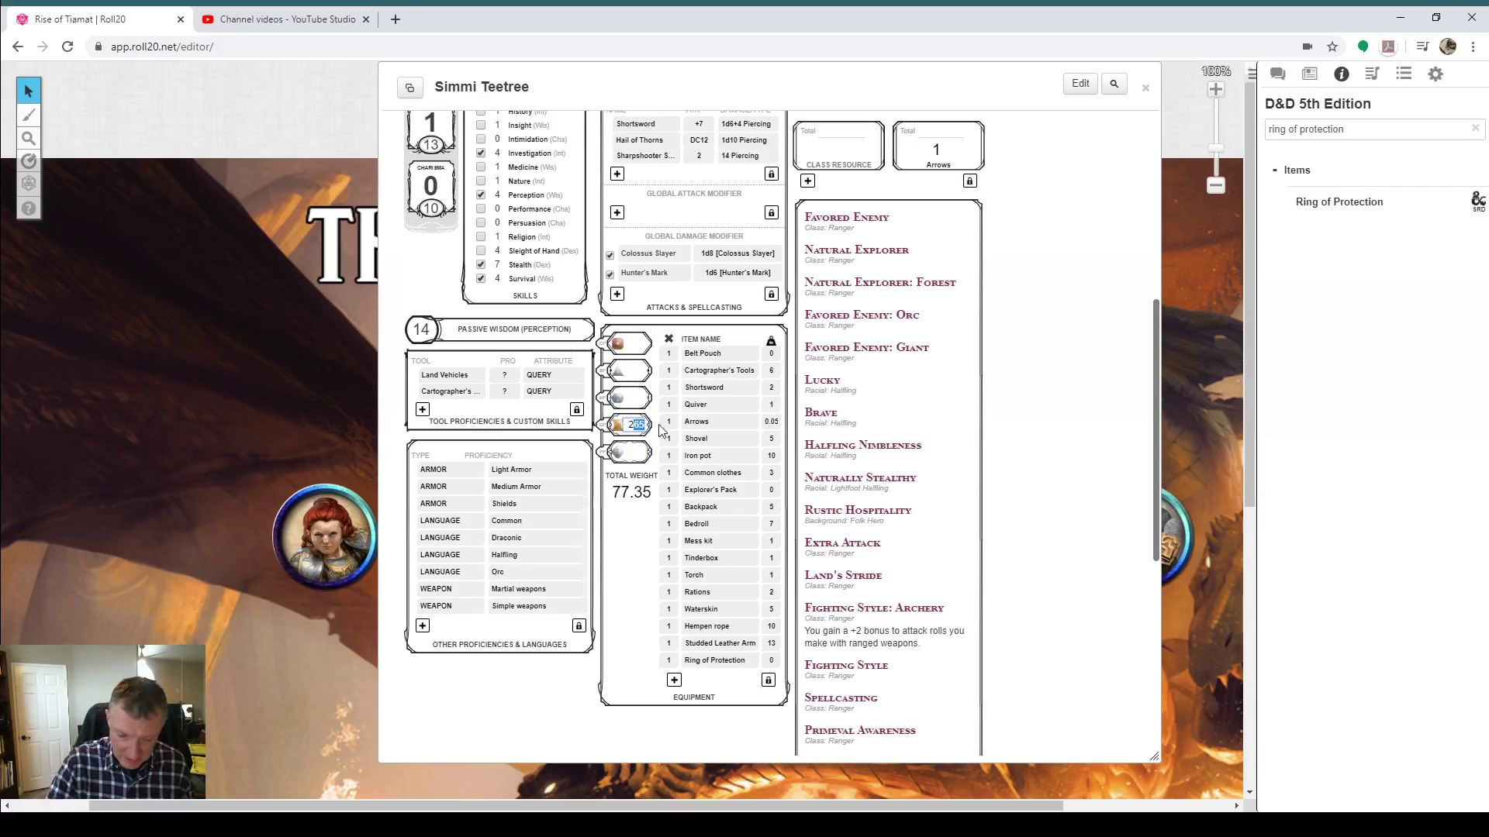
type("1")
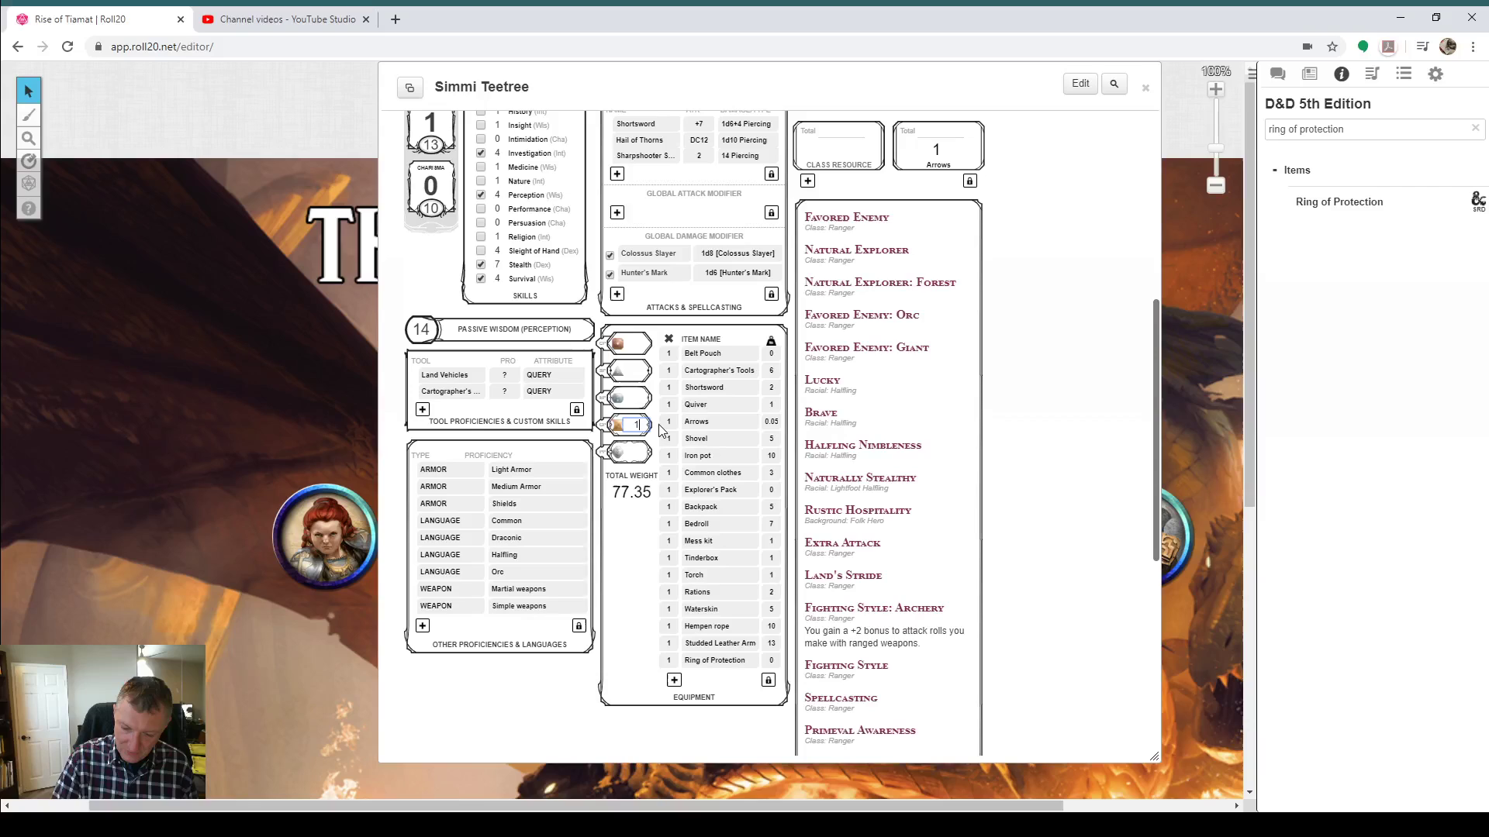
type("75")
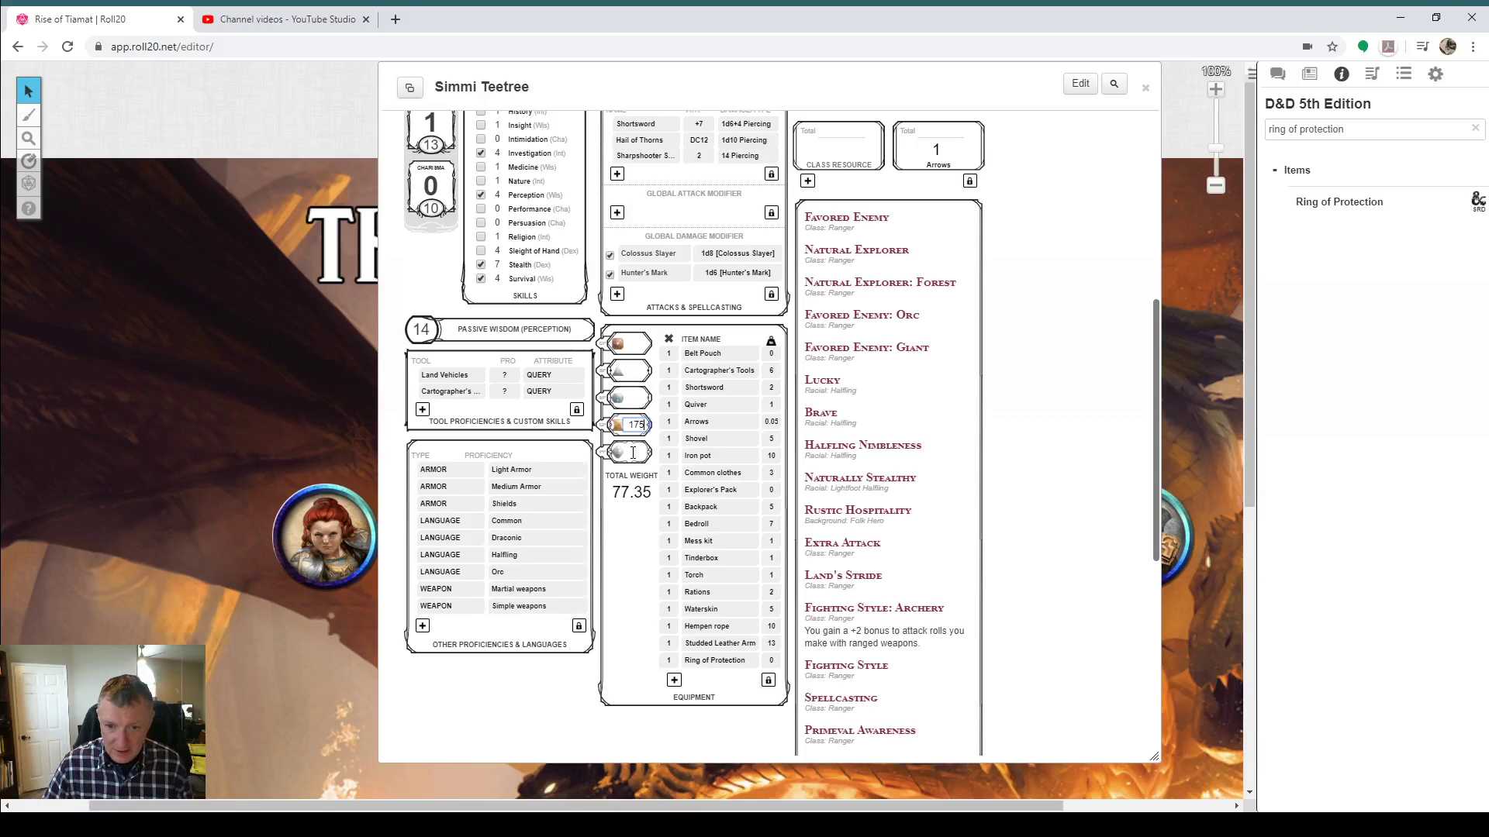
left_click(633, 453)
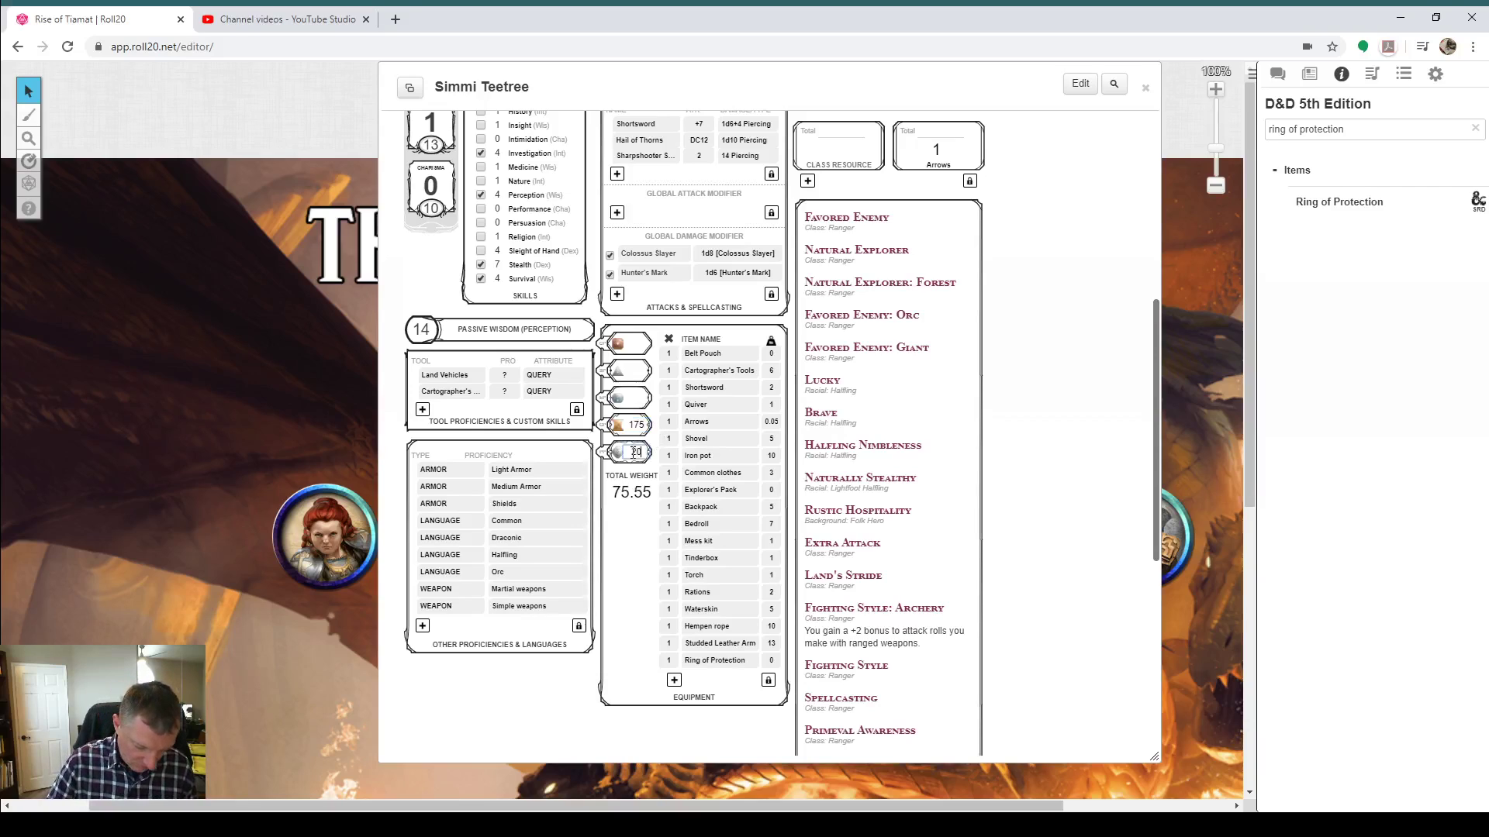
left_click(635, 398)
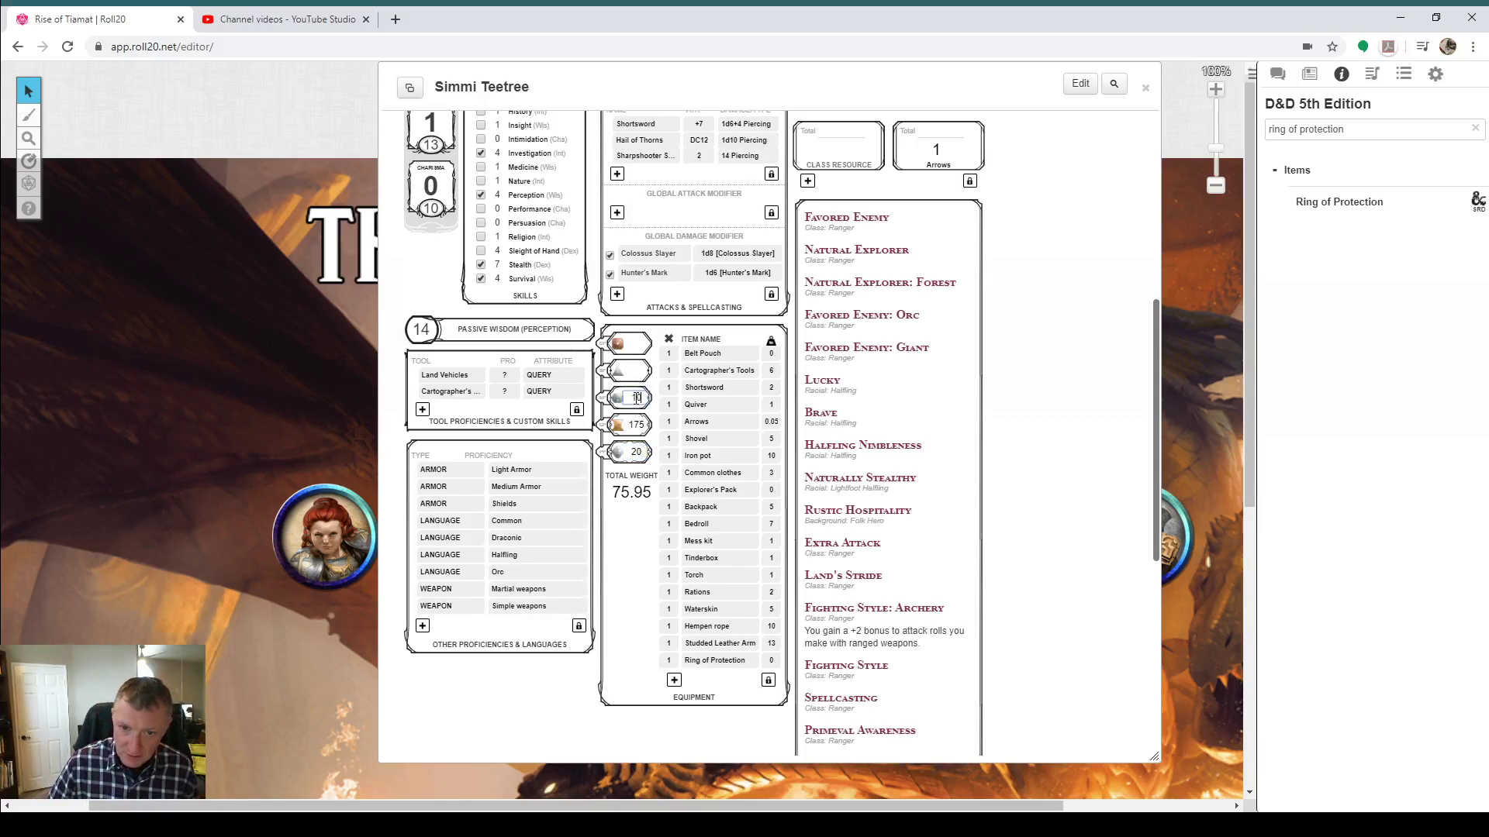
left_click(639, 370)
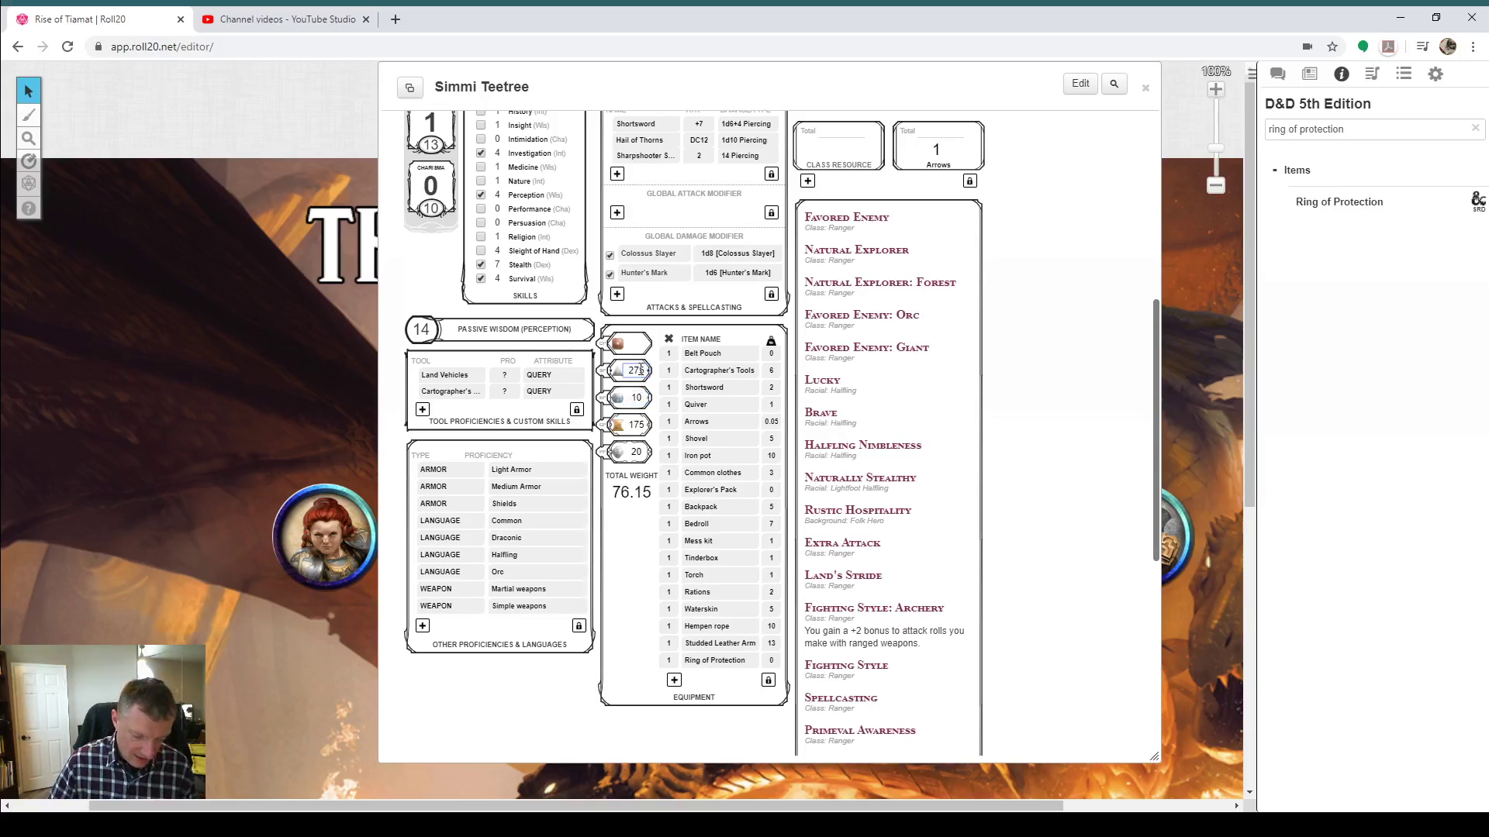
left_click(633, 345)
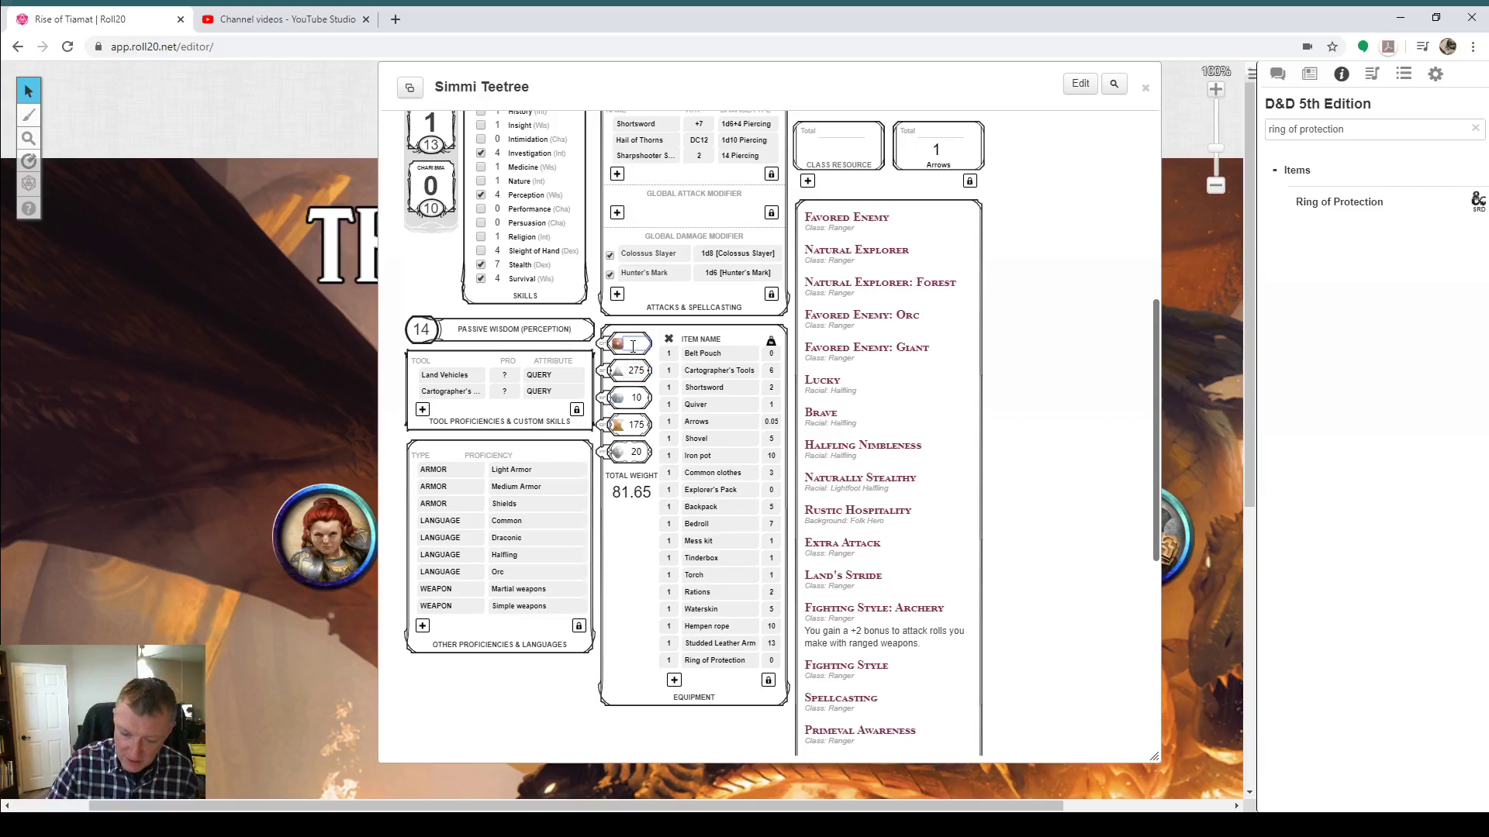
left_click(634, 572)
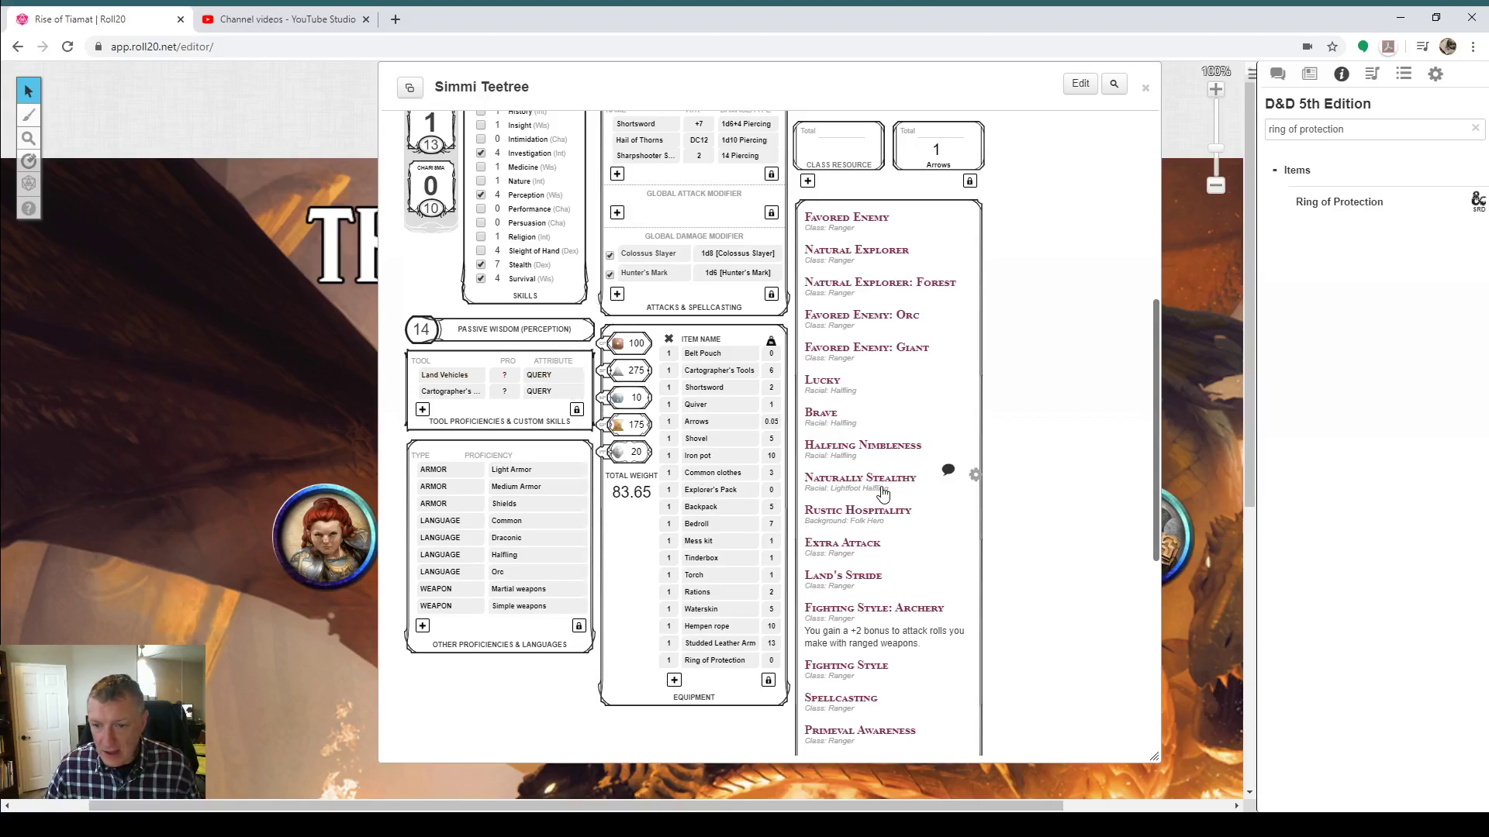
Step: Paste the prepared backstory text into the Character Backstory field of the sheet's bio page and look through it
scroll(868, 558, "down", 3)
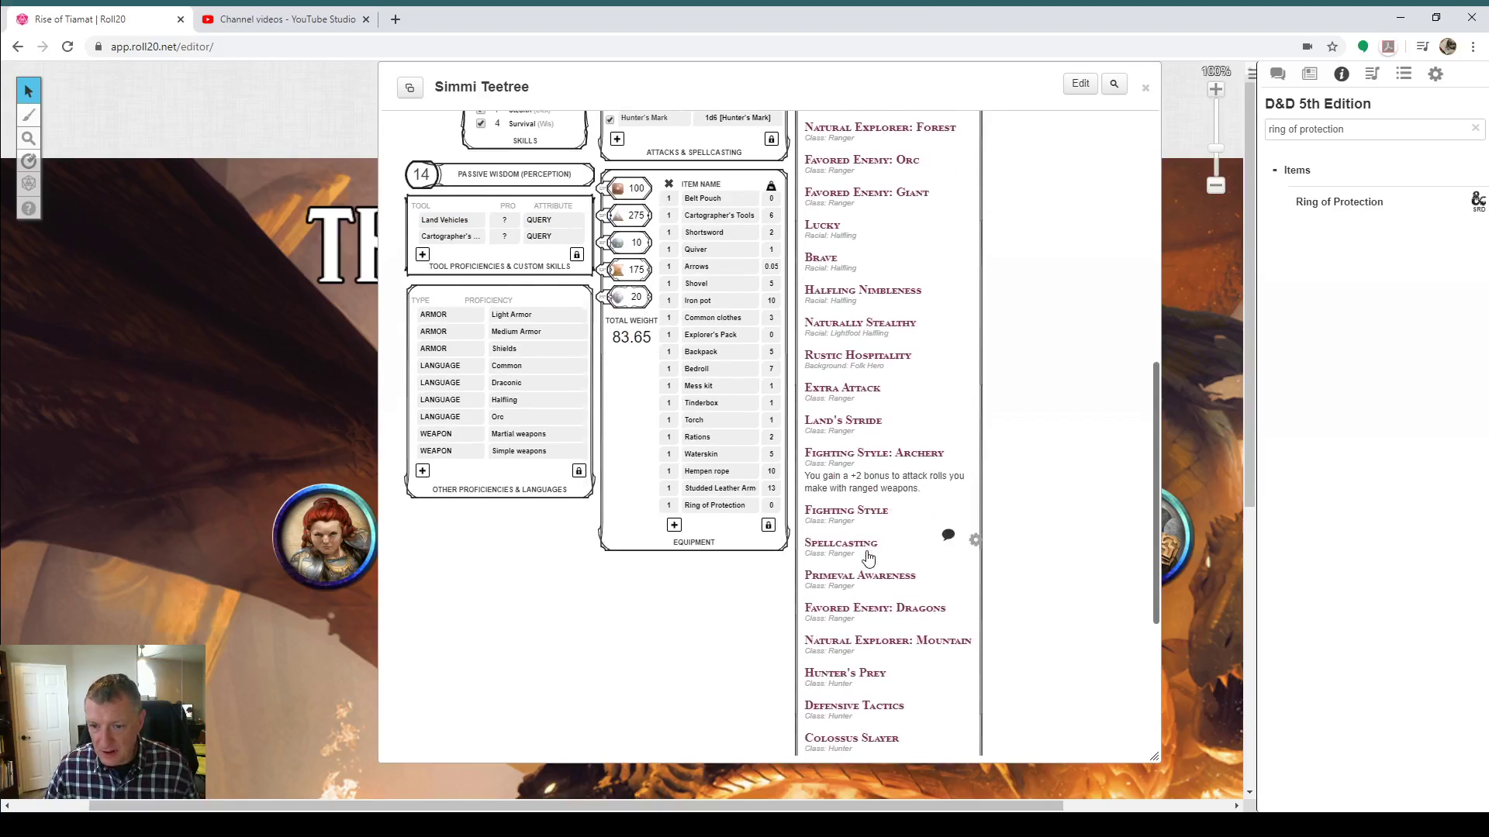
scroll(868, 557, "up", 10)
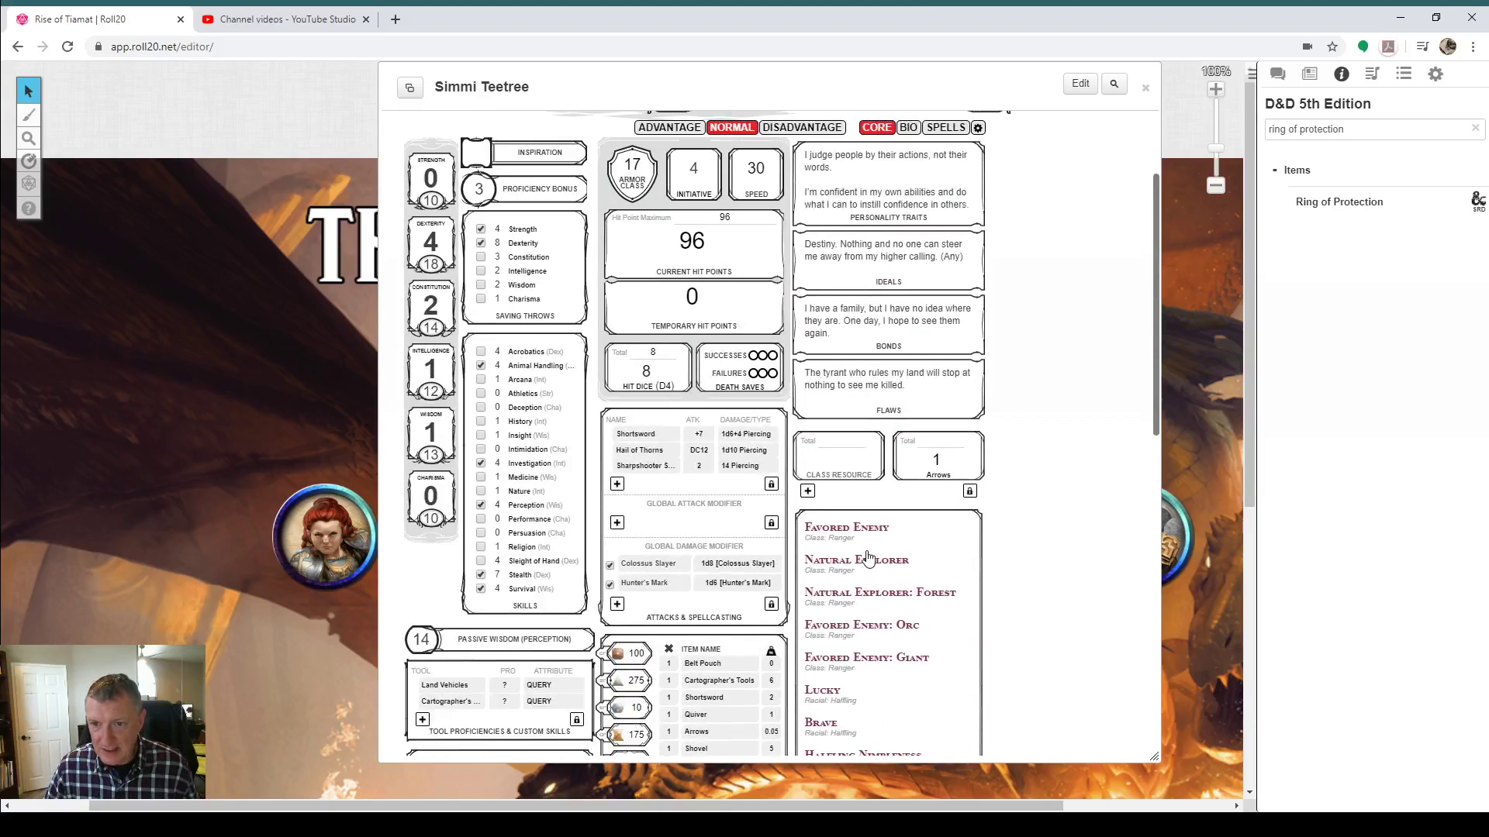
left_click(911, 127)
scroll(442, 571, "down", 1)
scroll(442, 571, "down", 2)
left_click(492, 476)
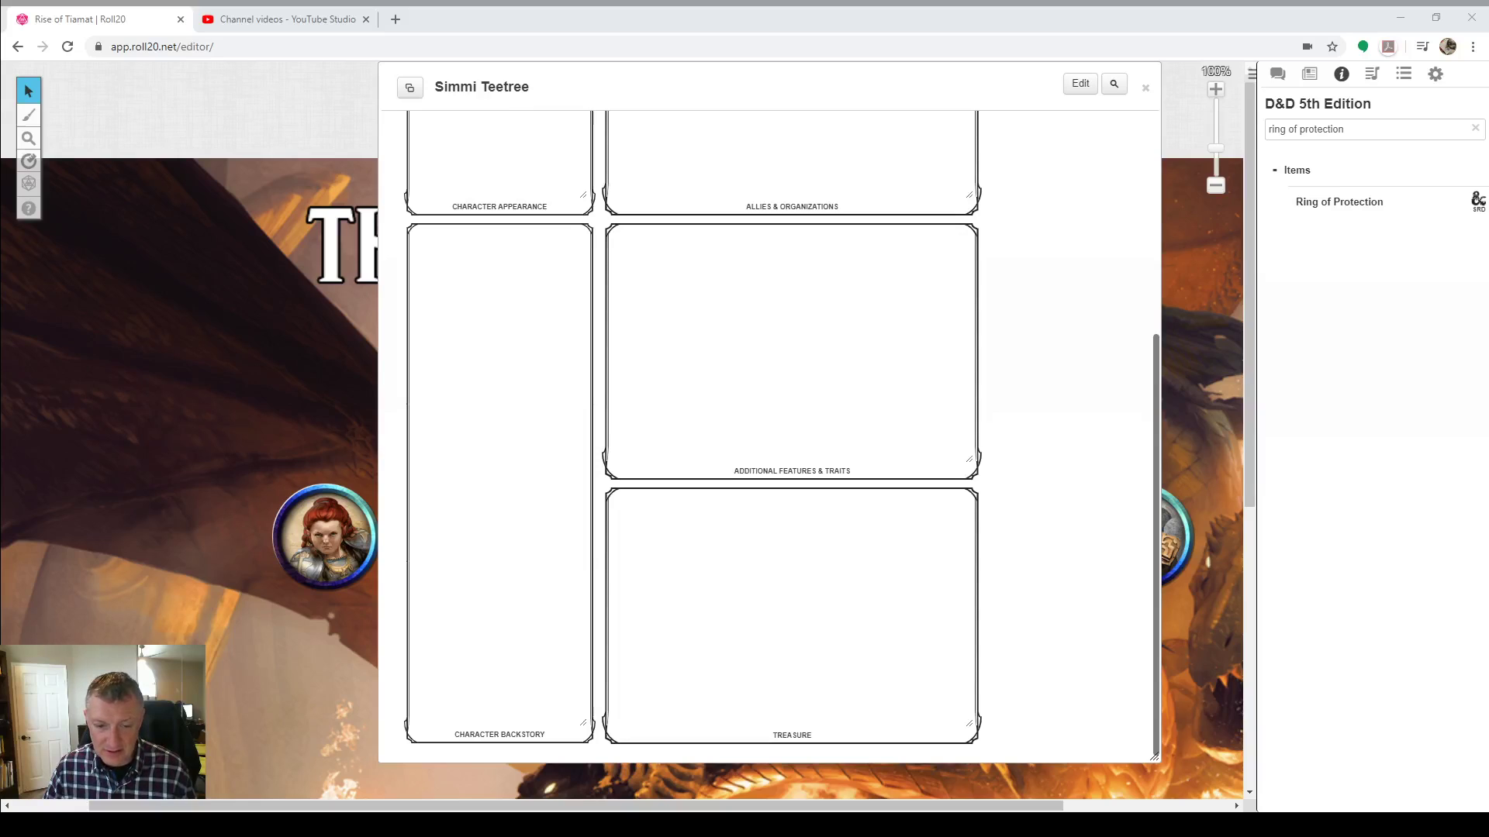
key("alt+Tab")
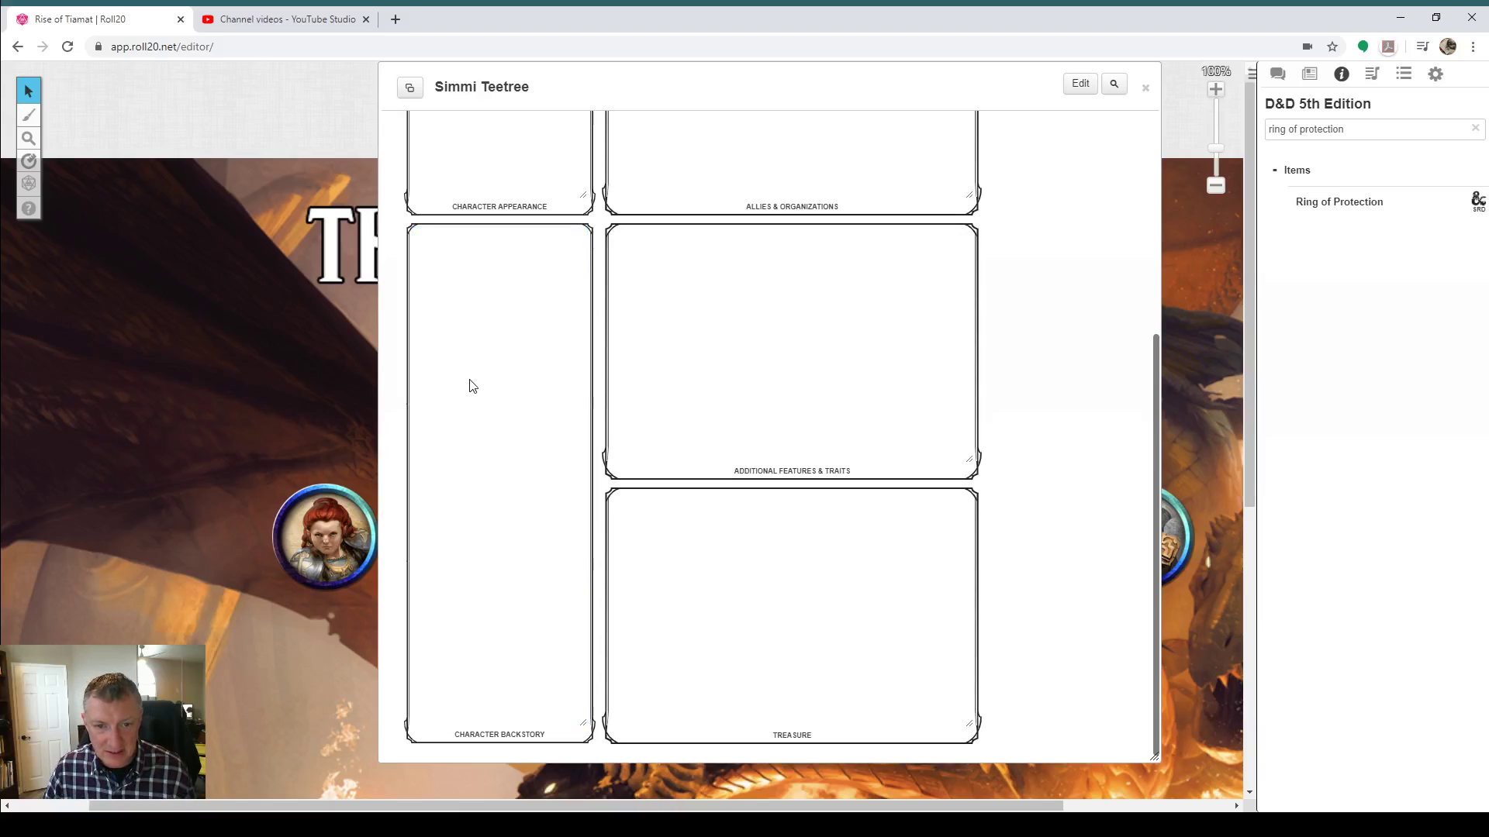
key("ctrl+v")
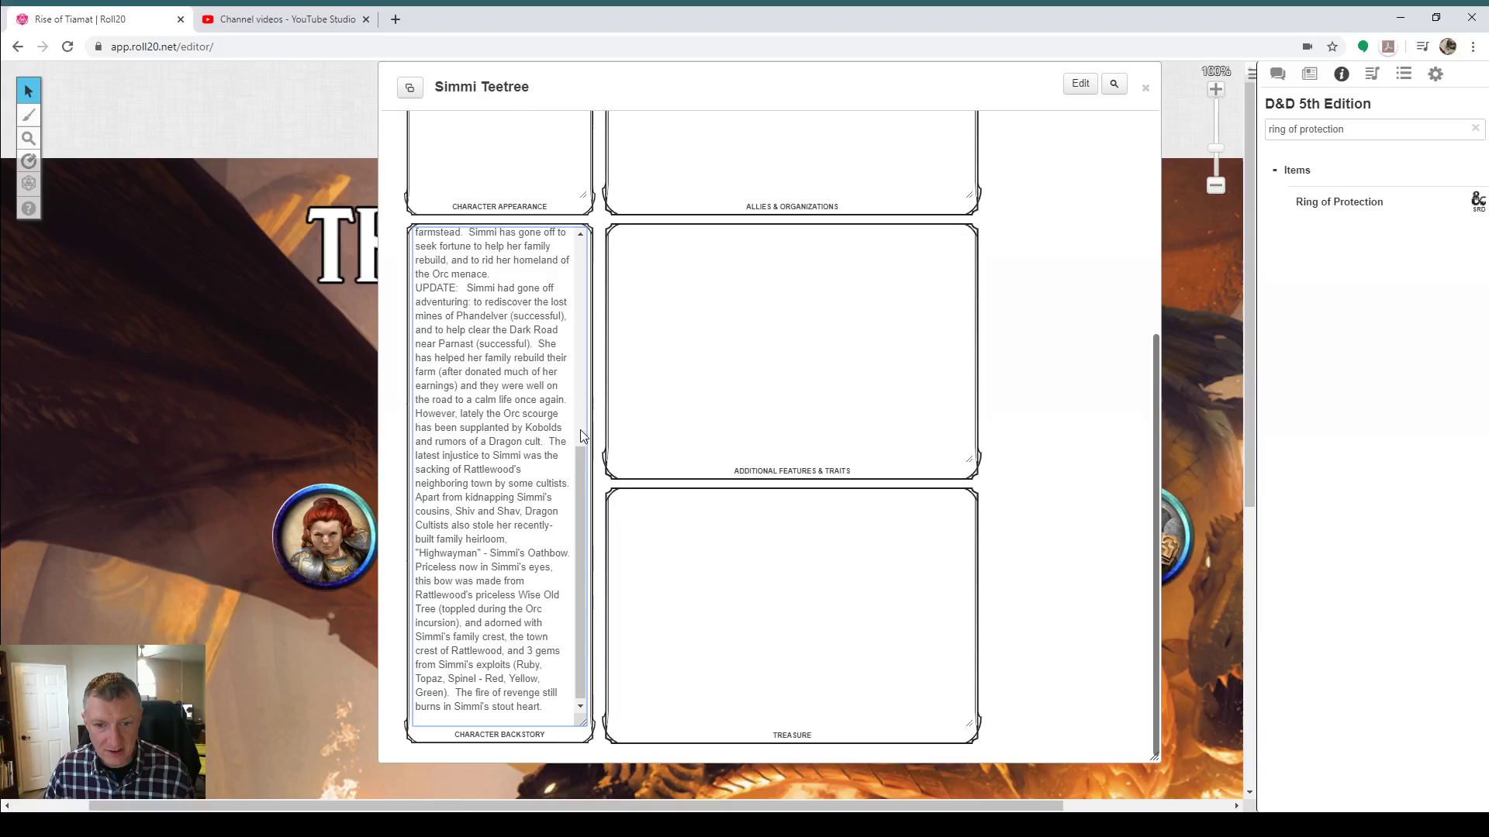
scroll(580, 429, "up", 5)
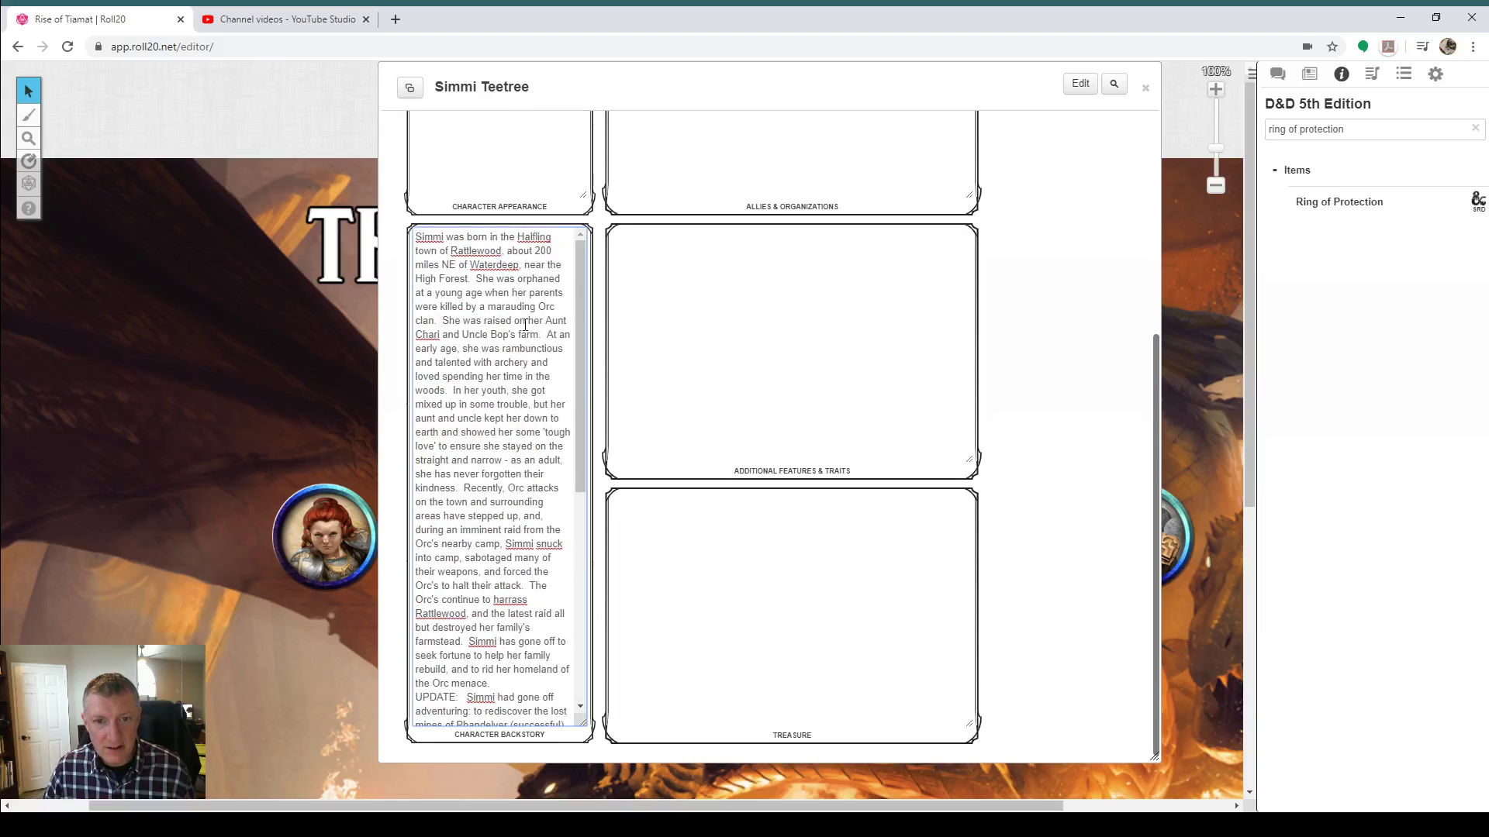
scroll(565, 317, "down", 5)
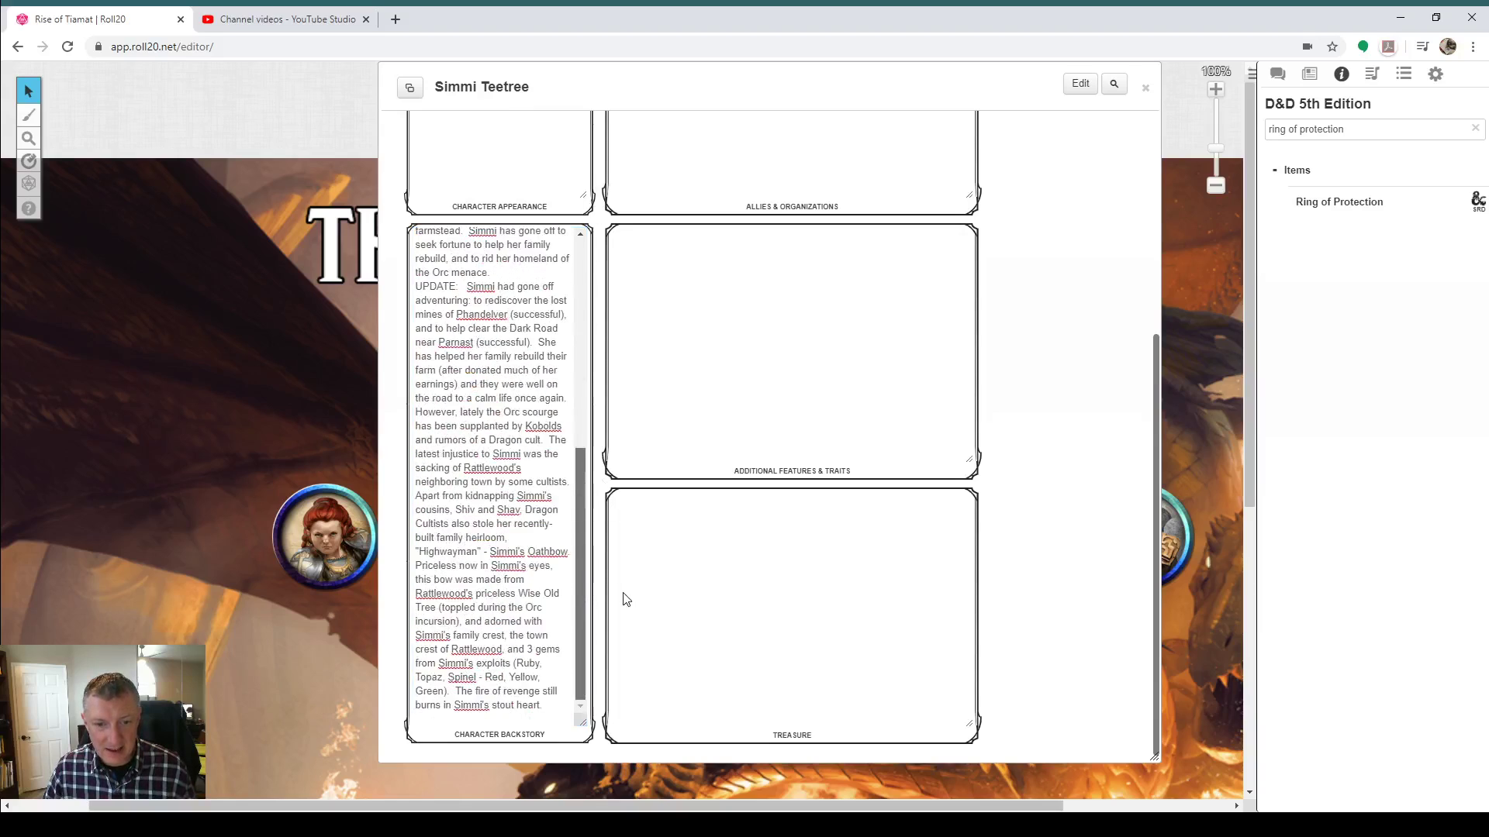
left_click_drag(580, 500, 601, 193)
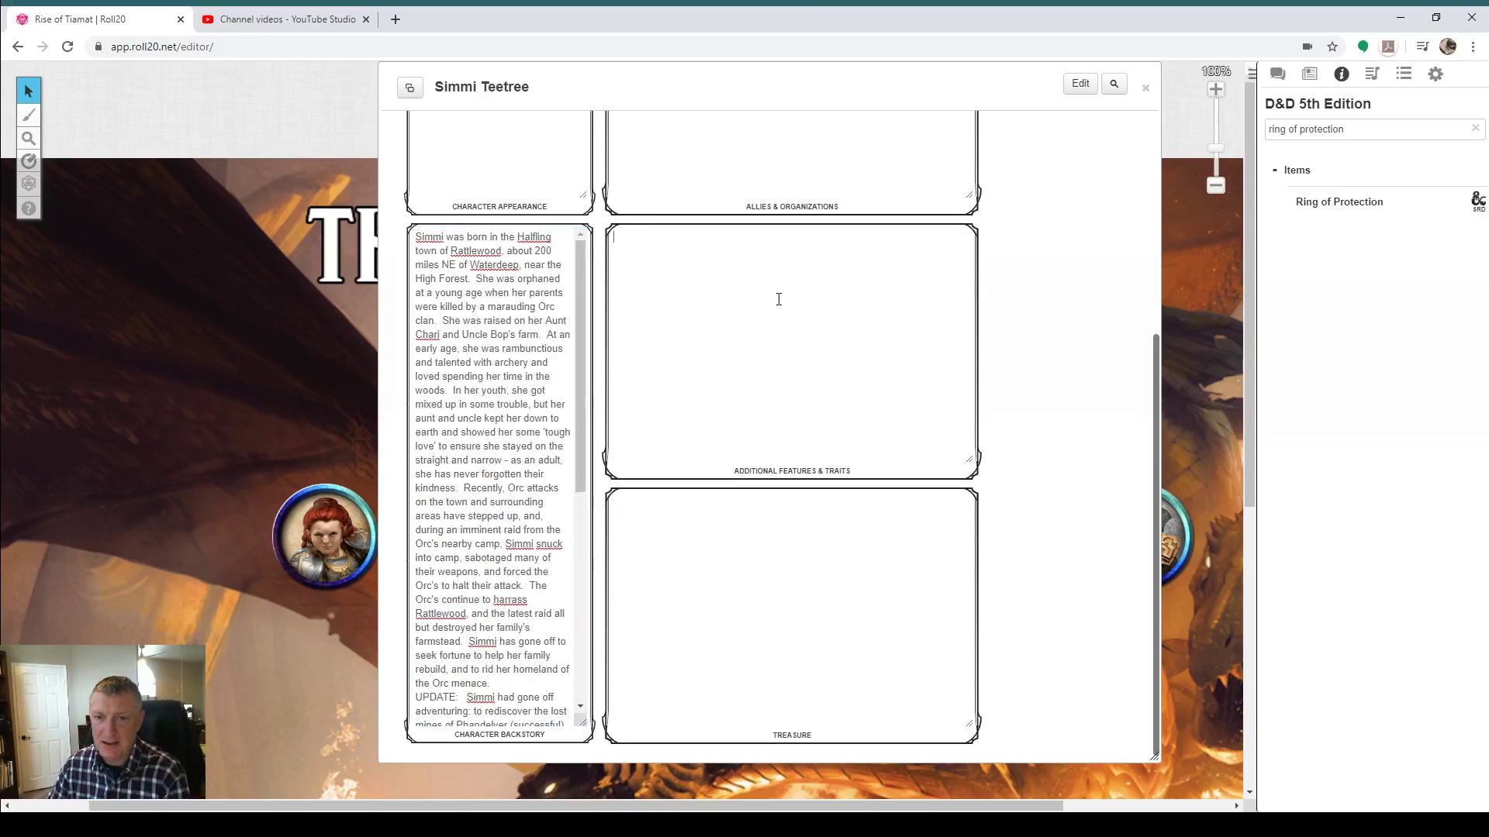
Step: Return to the sheet's core page, open the character's edit form with avatar and name, and save it
scroll(778, 299, "up", 5)
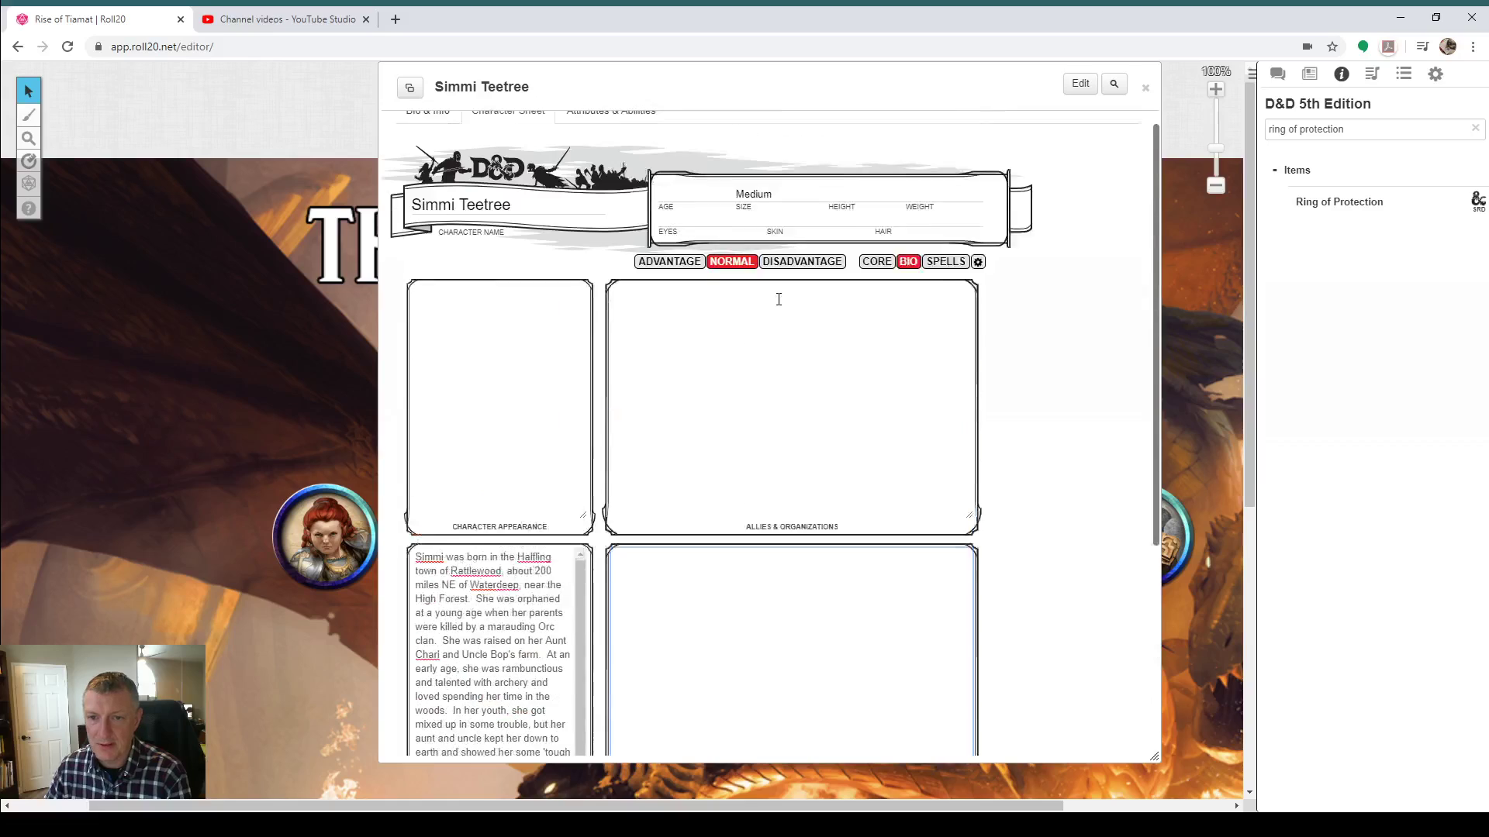
left_click(544, 408)
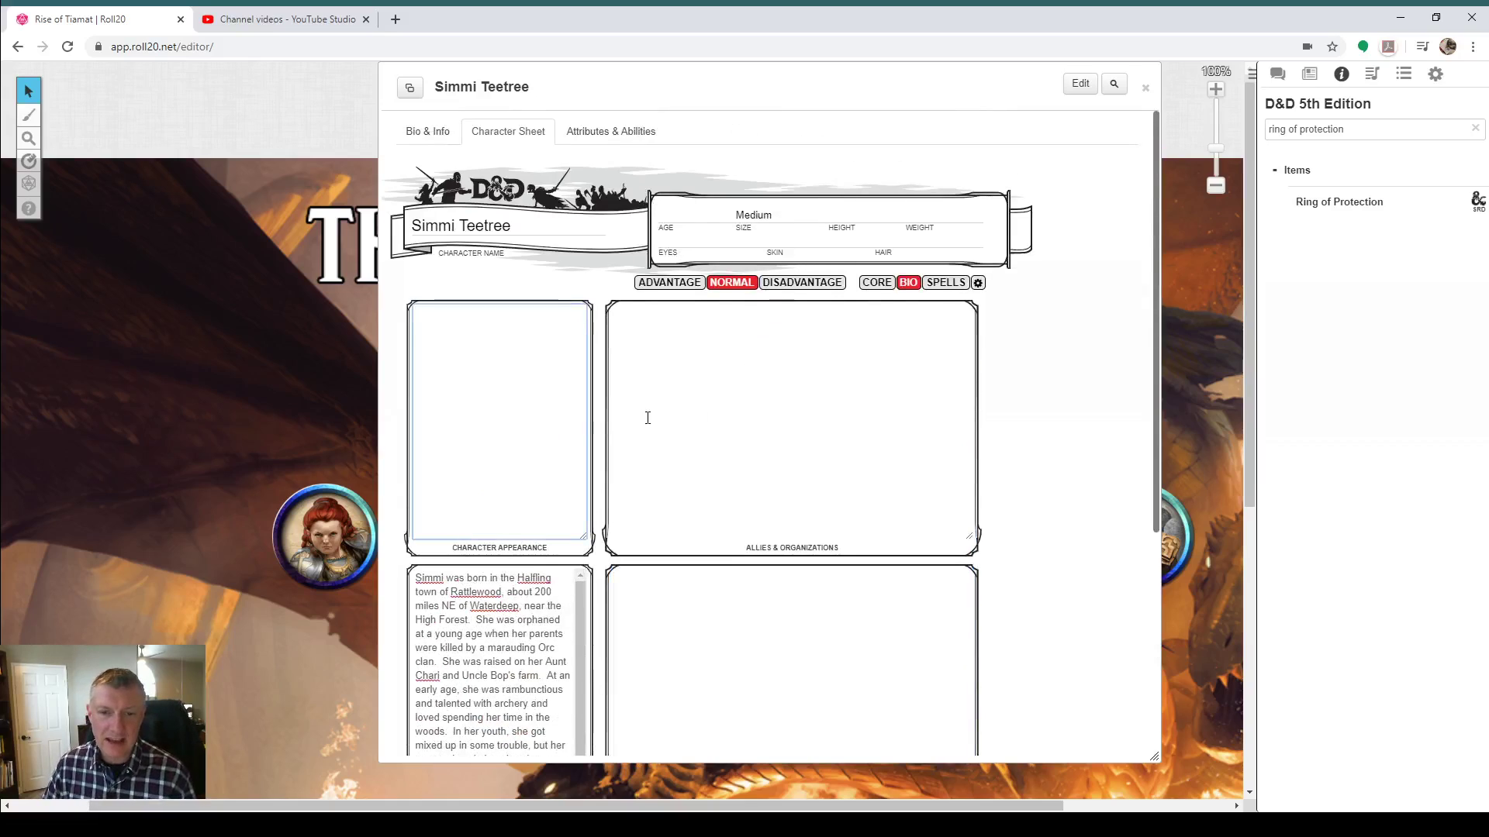
left_click(877, 284)
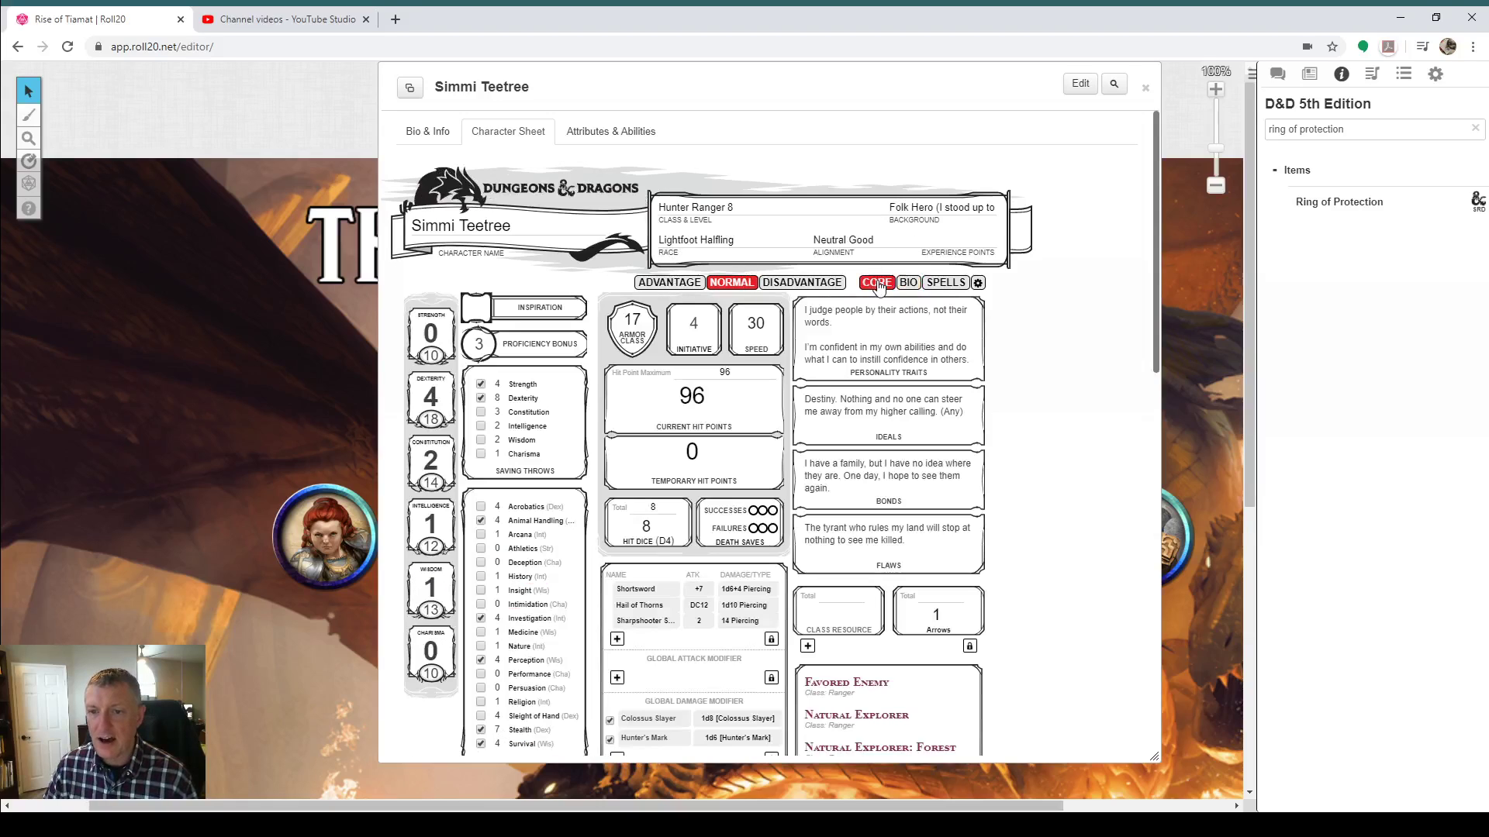
left_click(1080, 84)
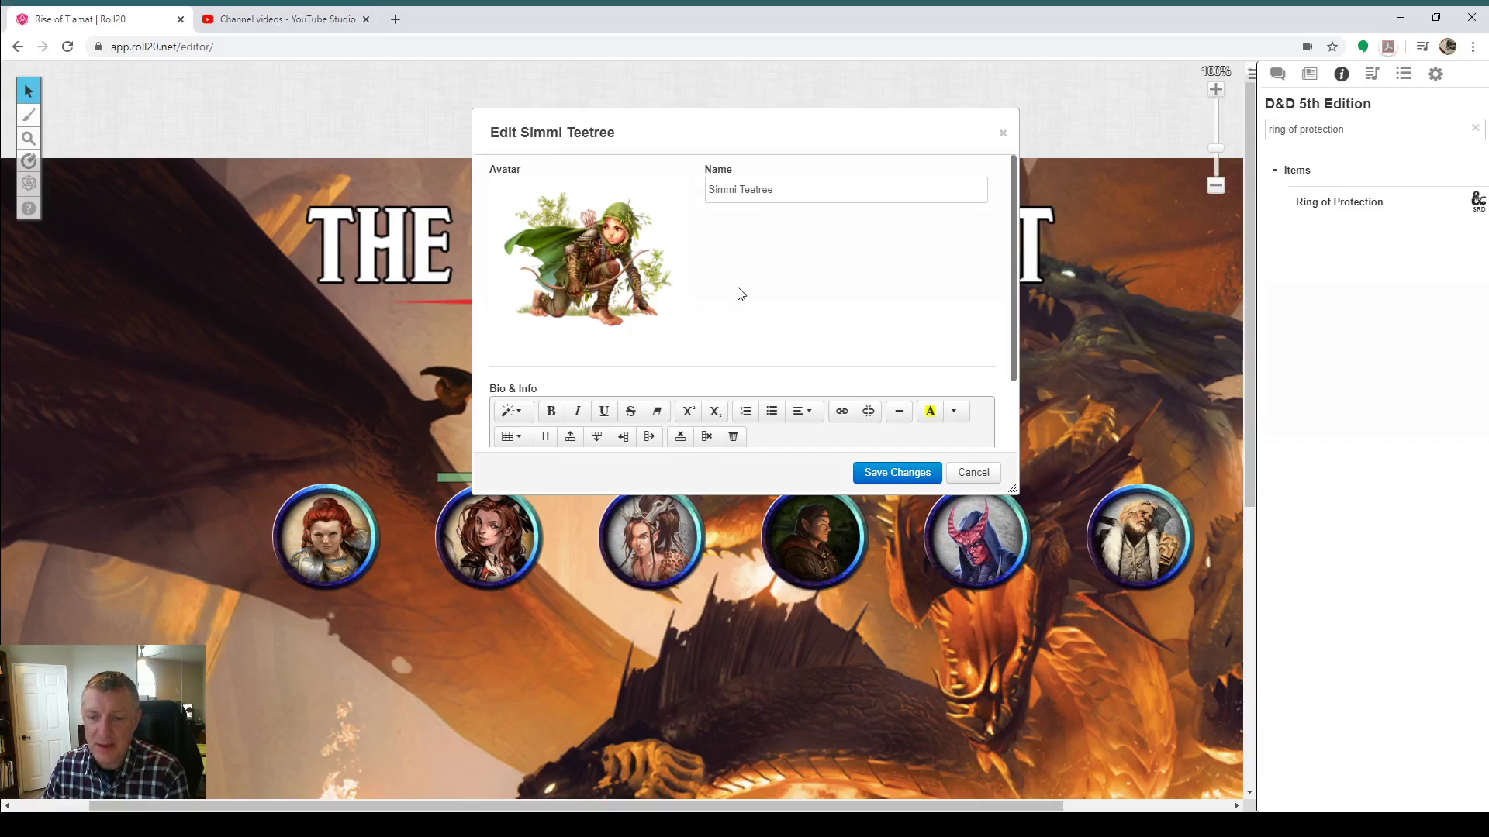
left_click(903, 474)
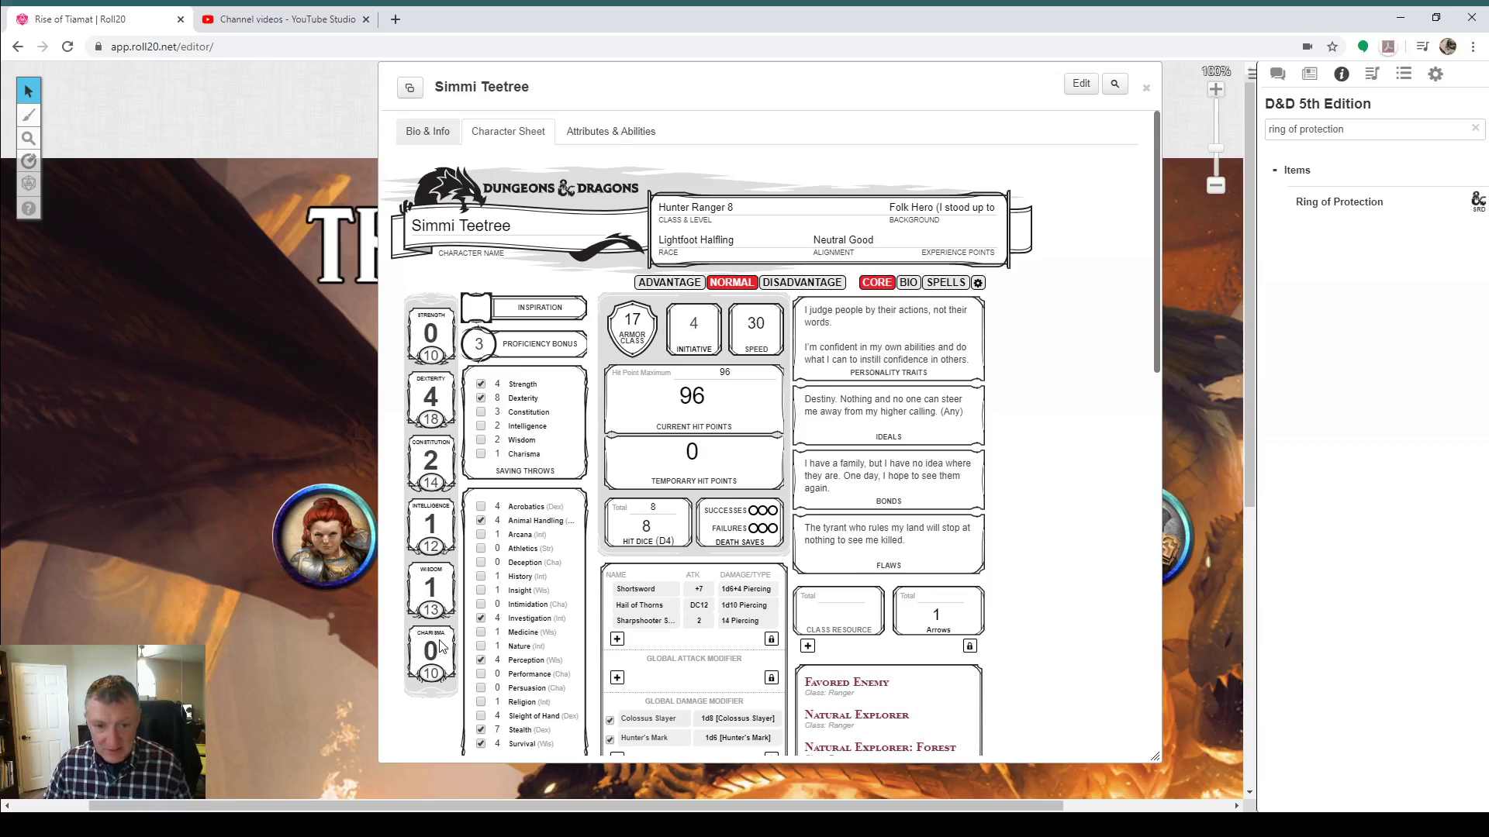
Step: Set the Wisdom score to 14 and turn on Inspiration
left_click(432, 611)
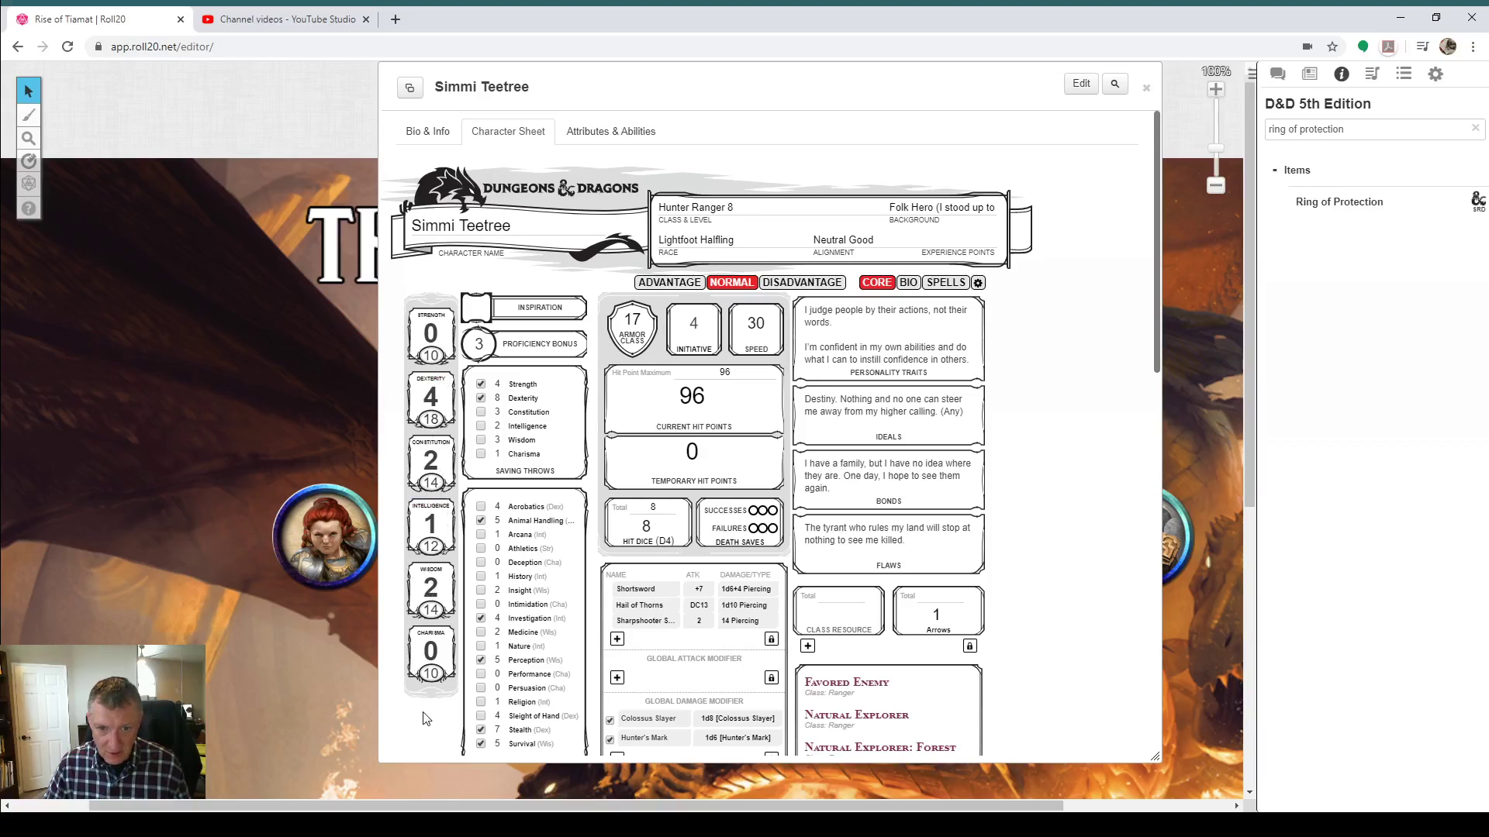
left_click(486, 310)
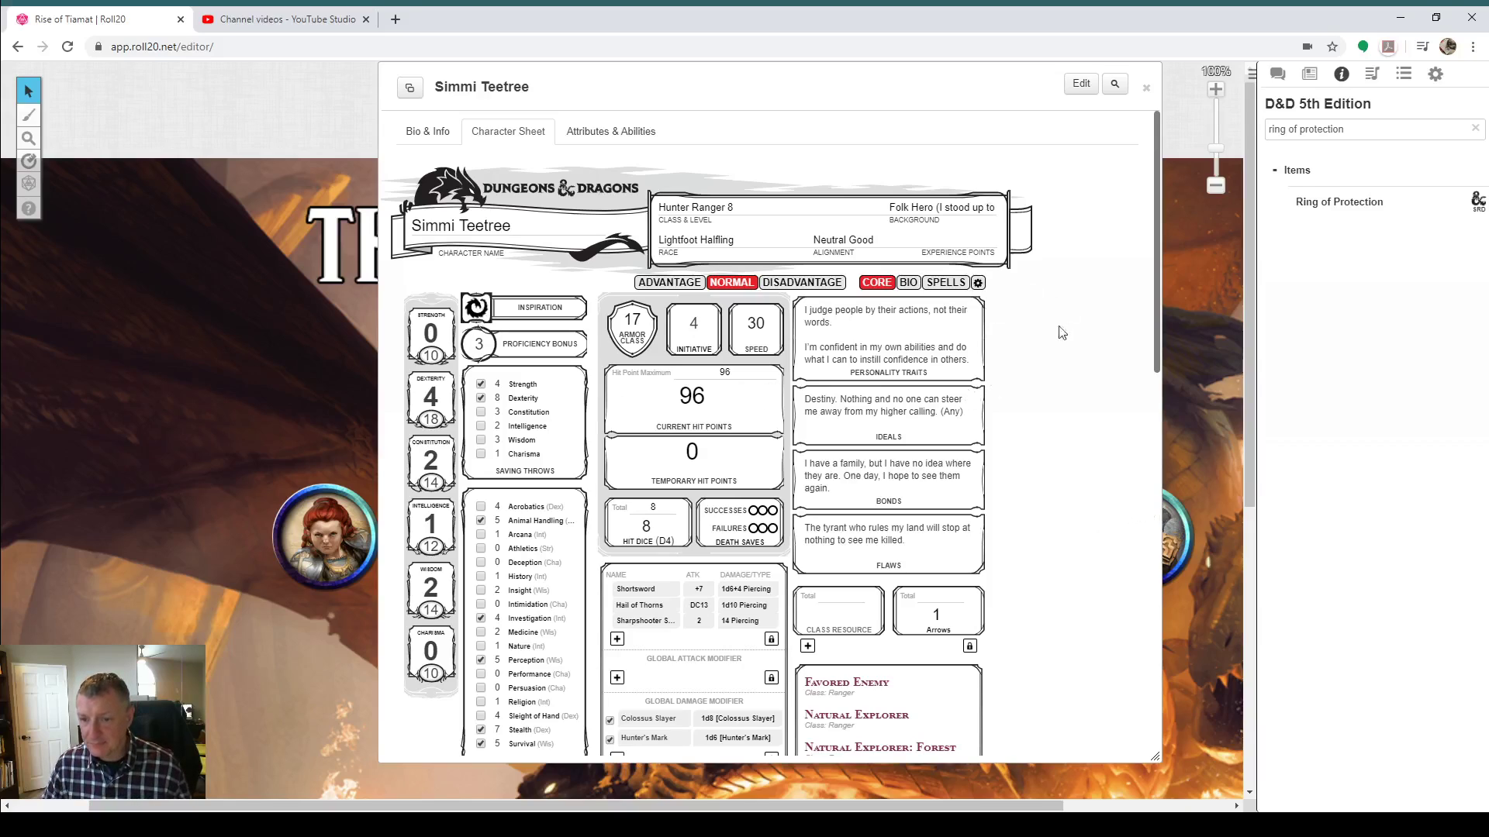
Step: Mark two death save successes and two failures, and clear all the death save marks
scroll(1000, 427, "down", 2)
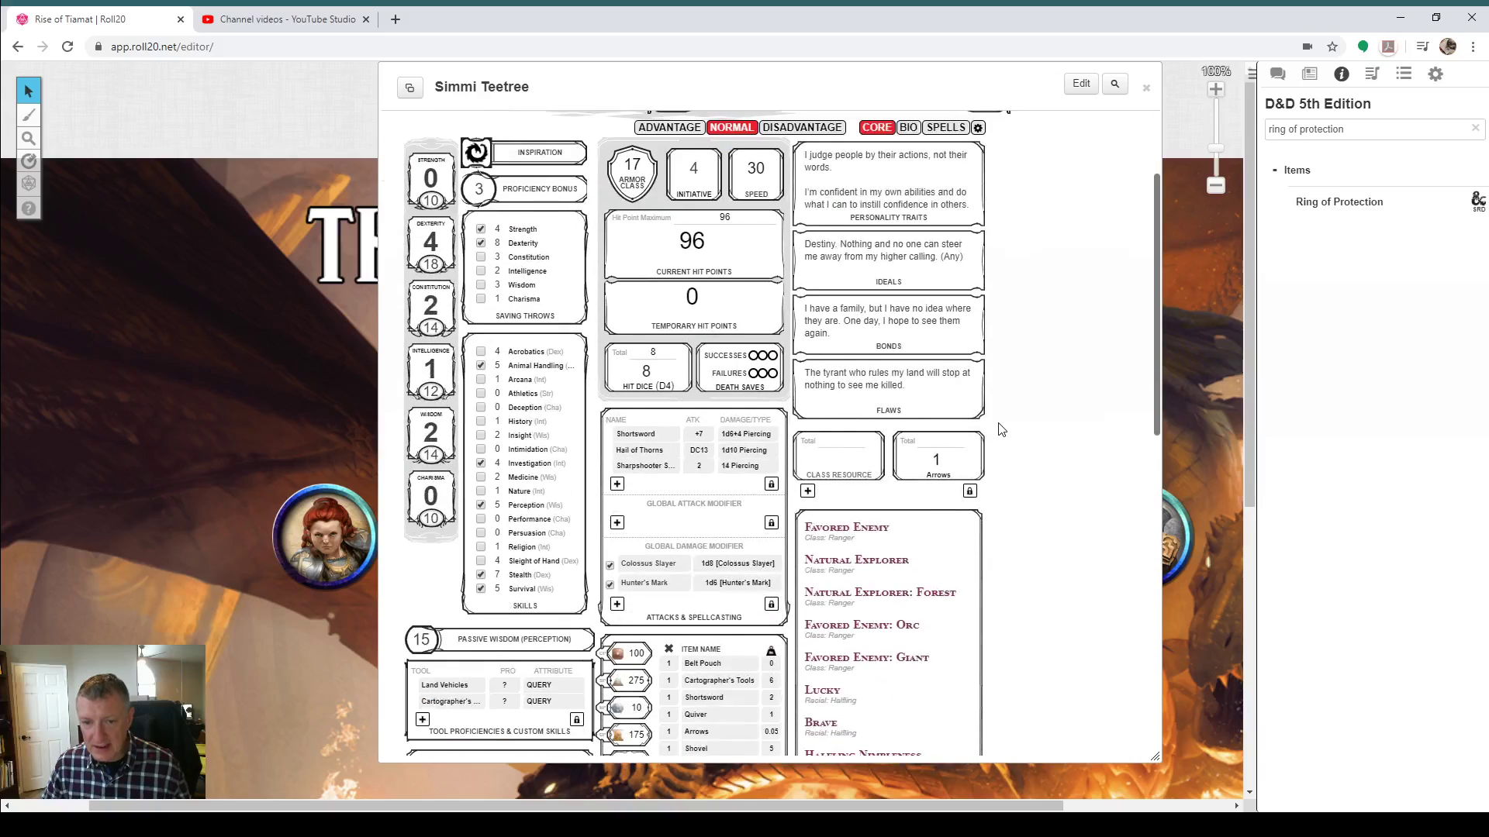
left_click(762, 357)
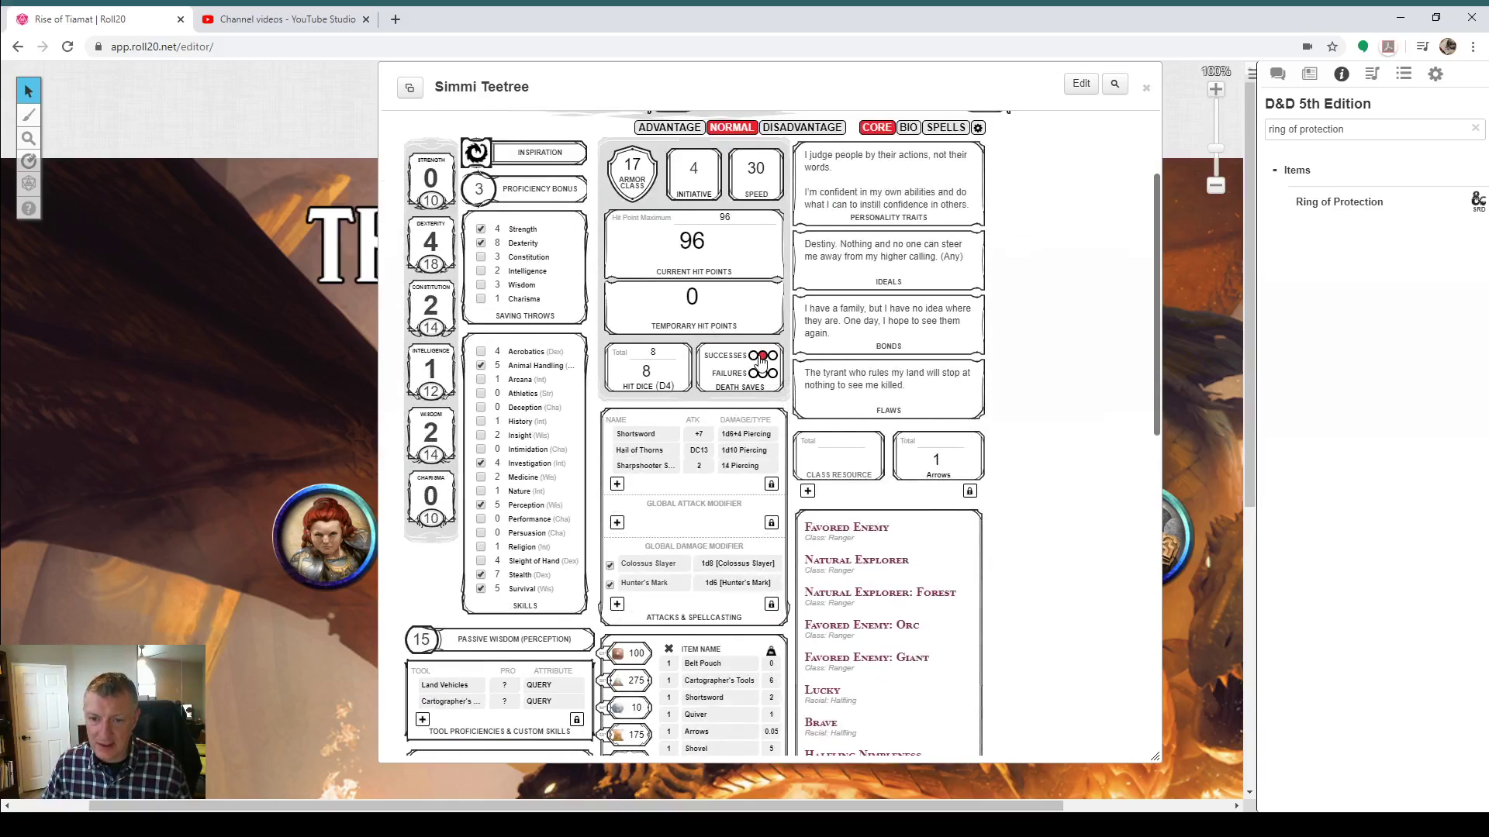
left_click(753, 356)
left_click(763, 374)
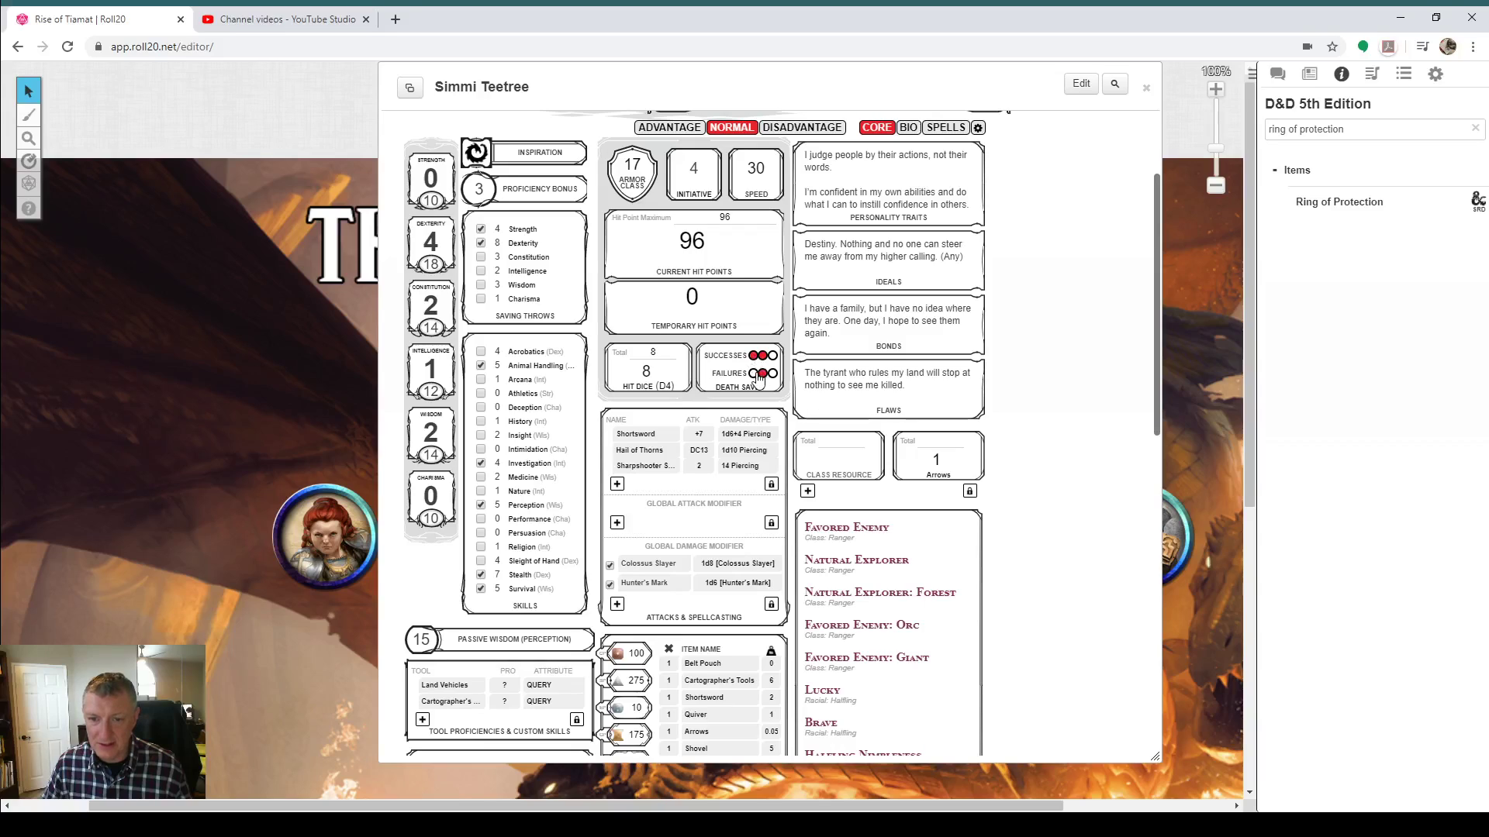
left_click(753, 374)
left_click(763, 373)
left_click(762, 356)
left_click(753, 356)
left_click(753, 374)
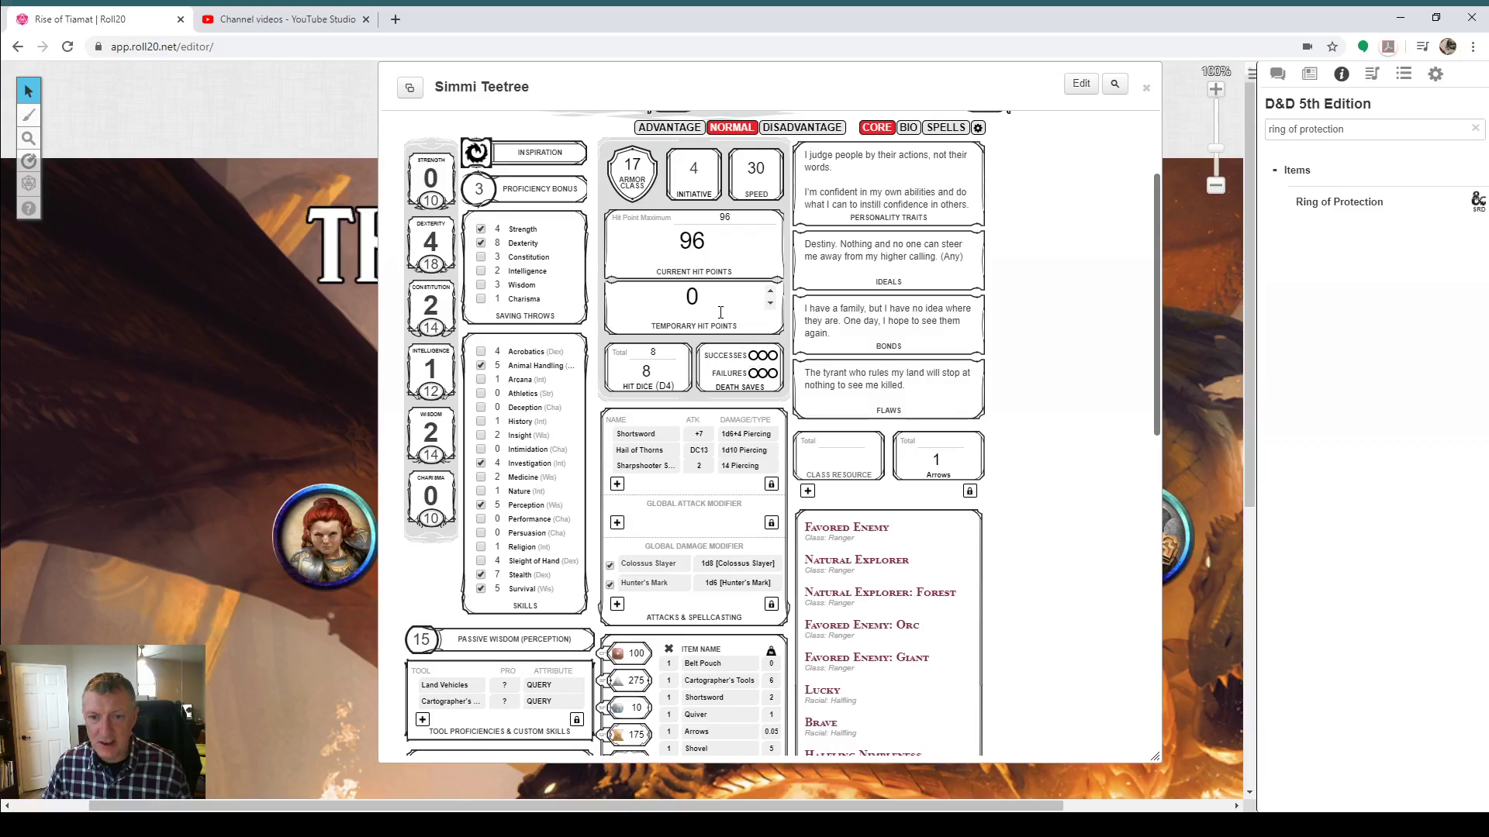
Step: Raise the temporary hit points to 8
left_click(770, 291)
left_click(770, 291)
left_click(770, 291)
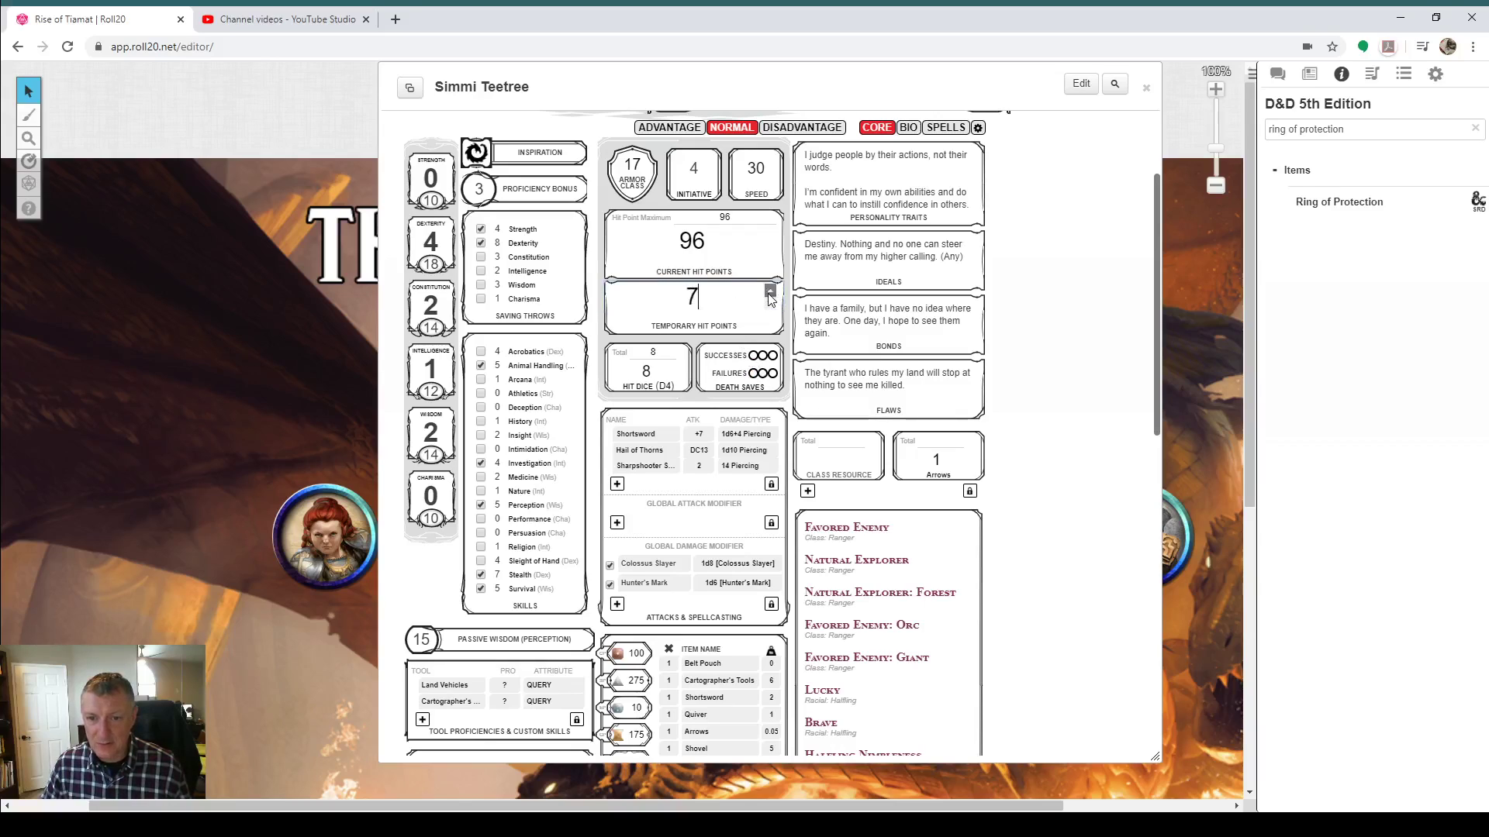
left_click(770, 292)
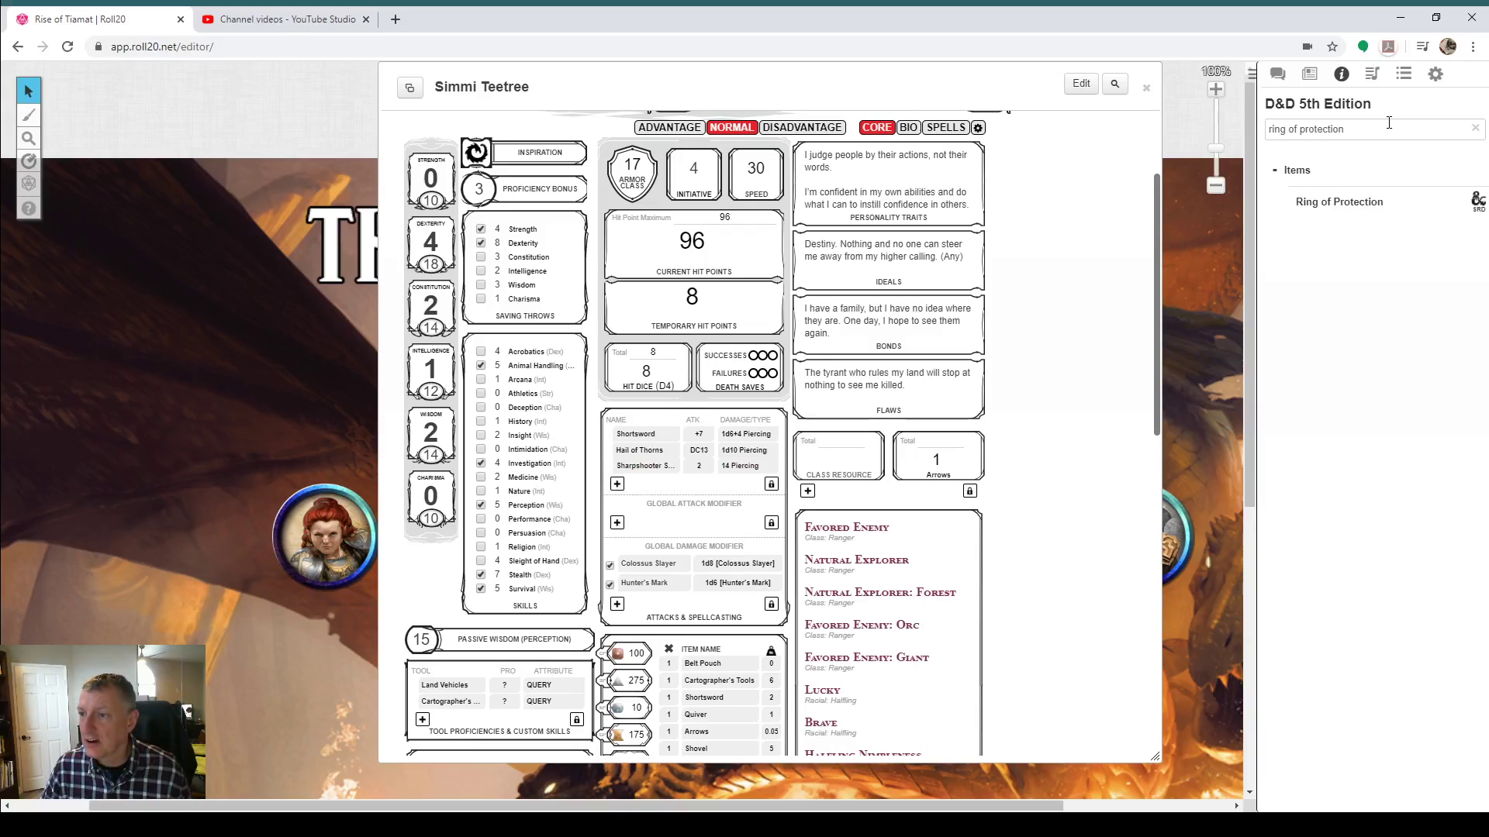
Step: Search the compendium for "short bow", replace the search with "bow", and open the Shortbow entry under Proficiencies
triple_click(1328, 126)
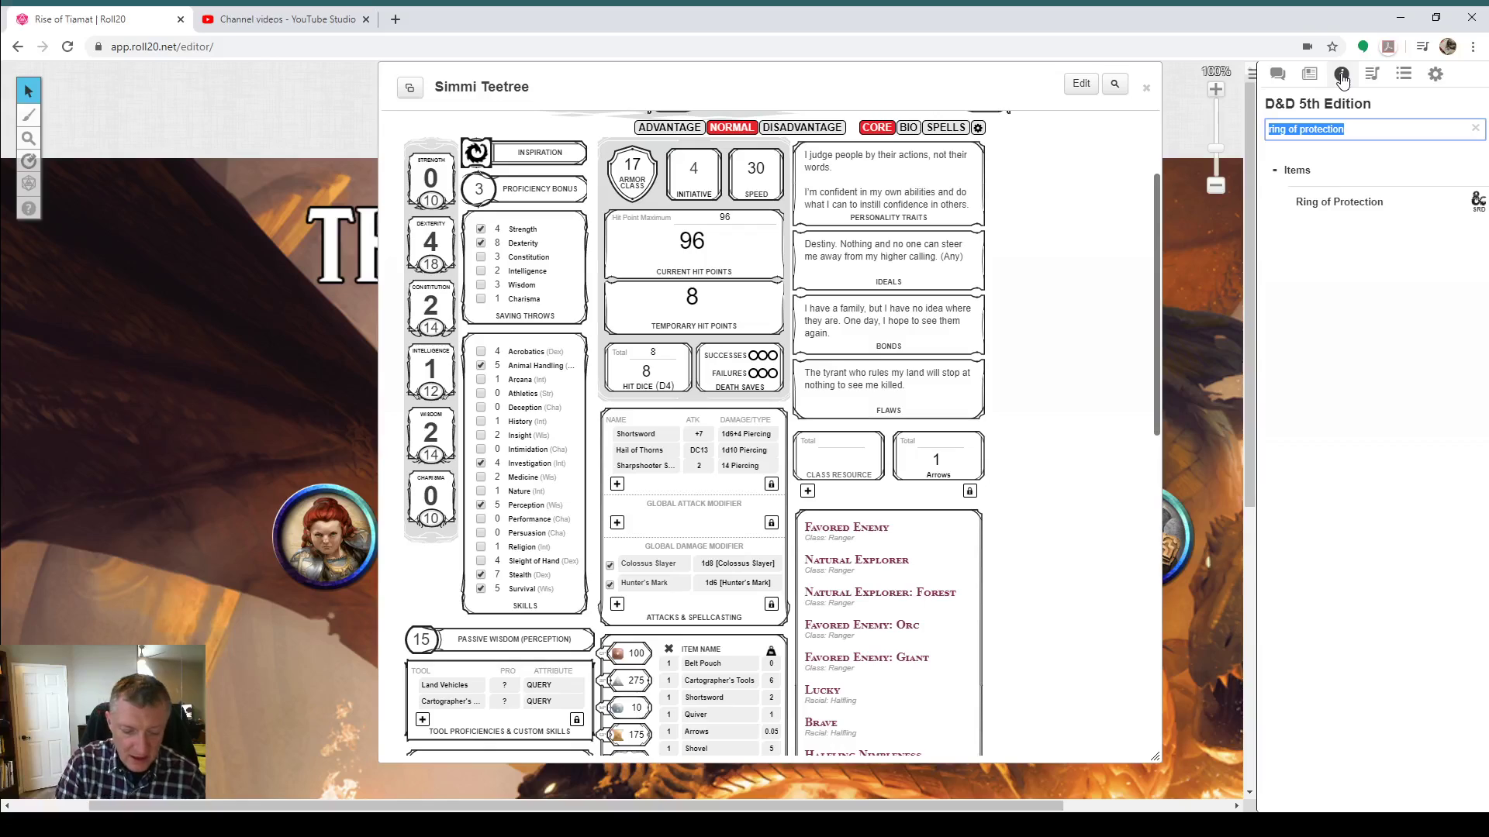
type("short bo")
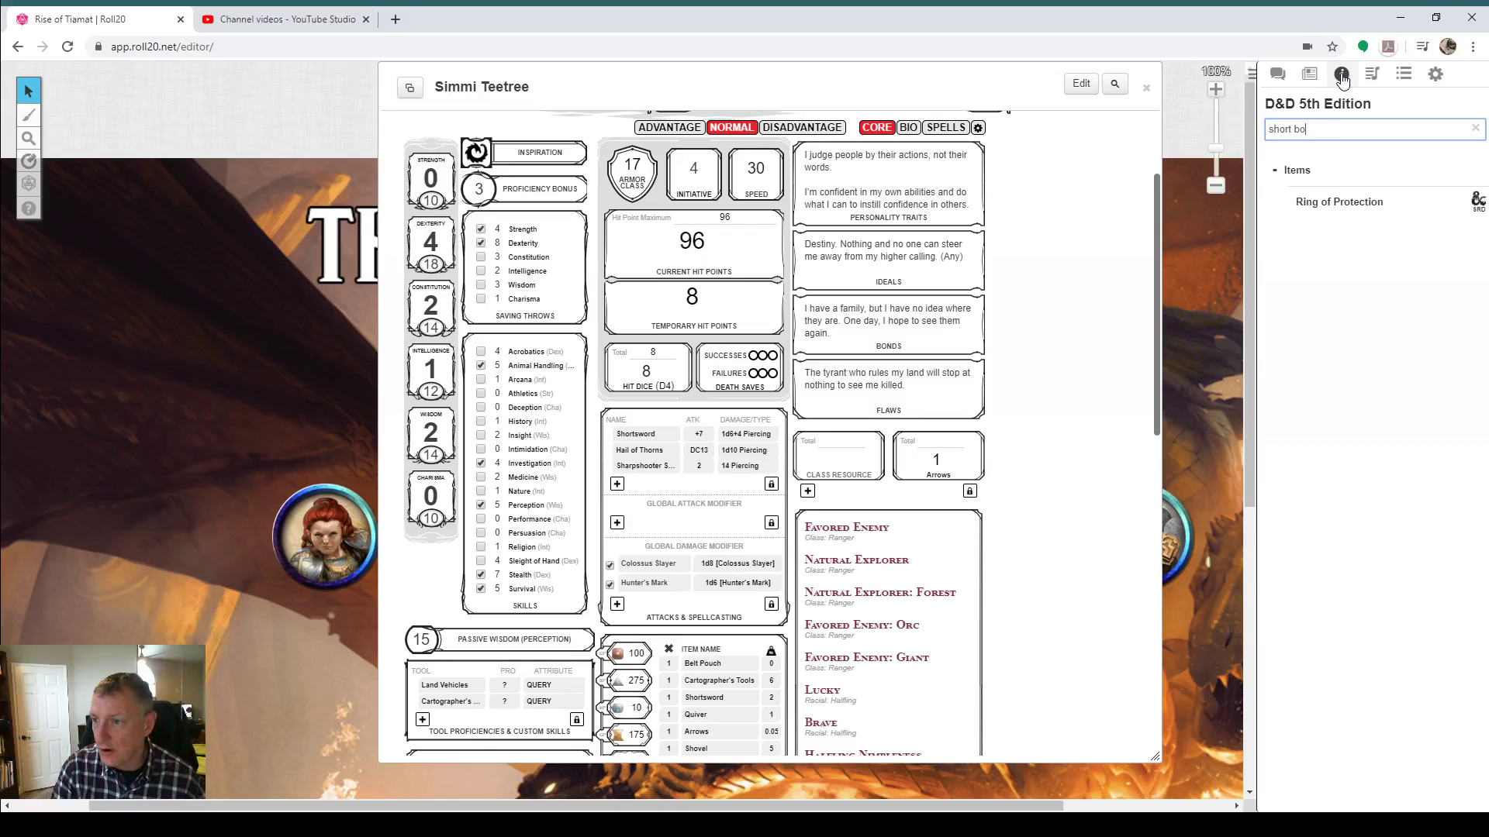
type("w _")
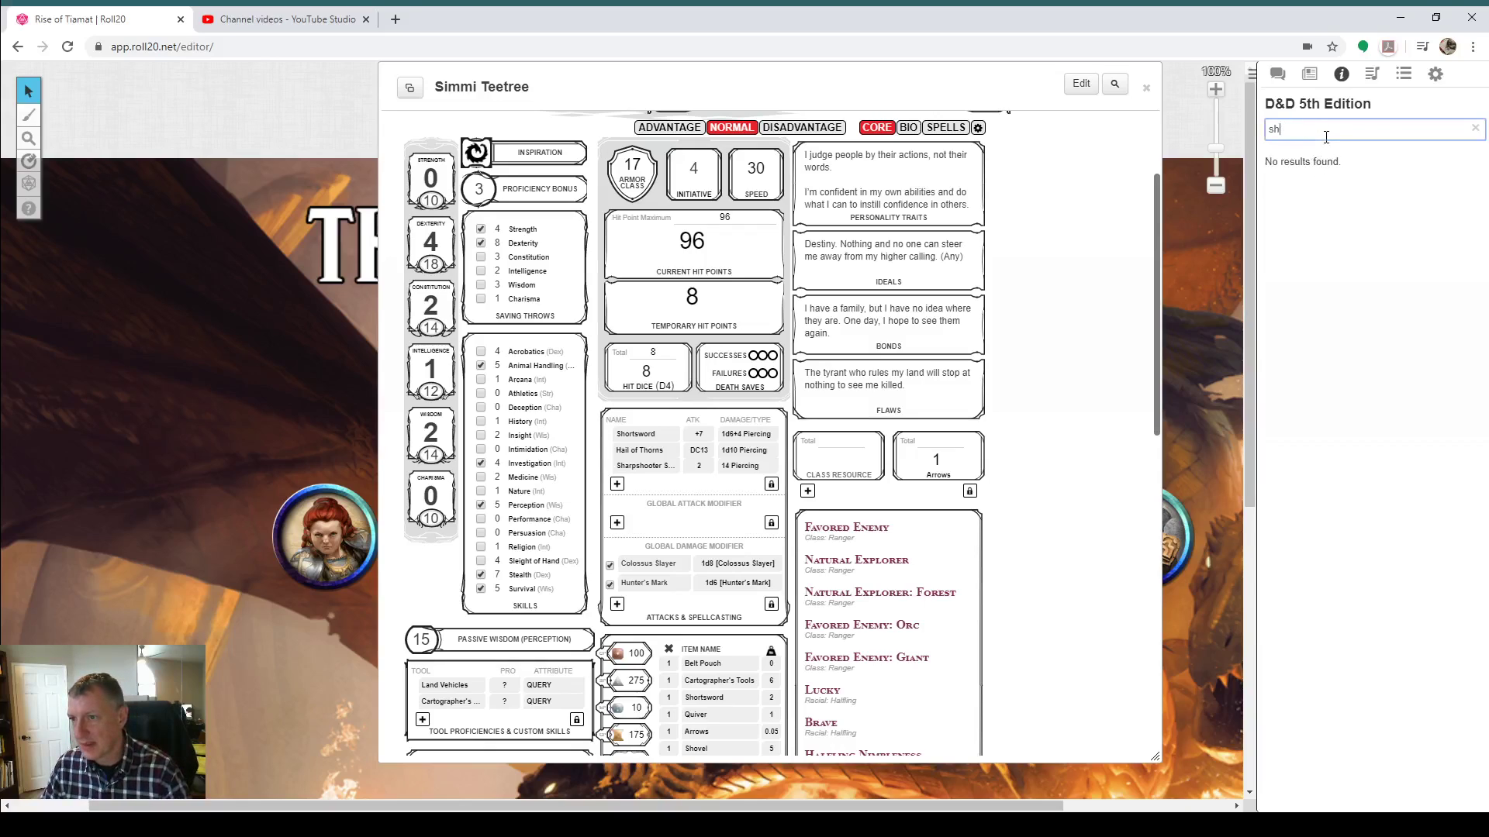
key("BackSpace")
key("BackSpace")
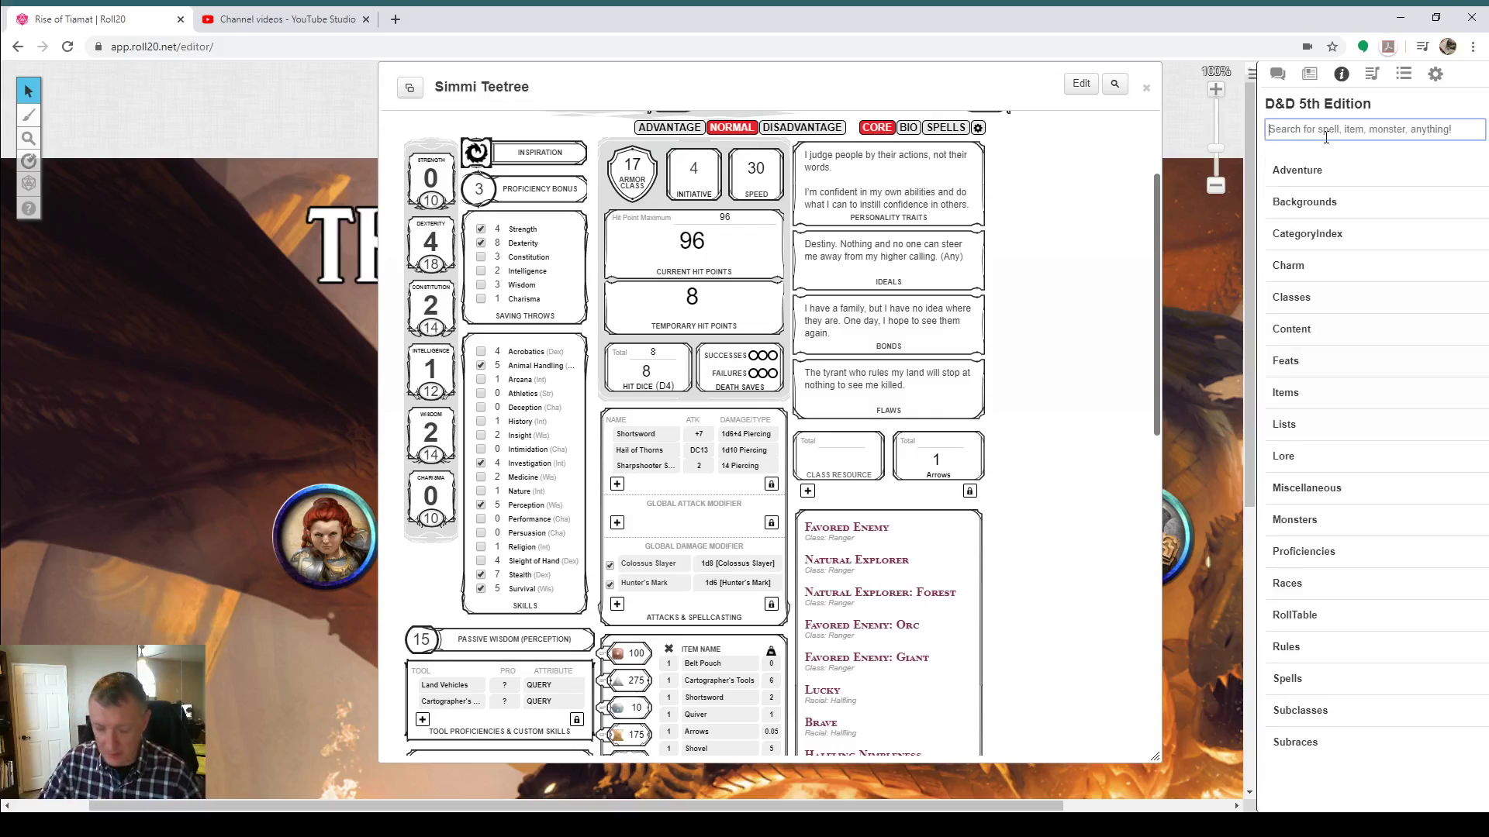
type("bow")
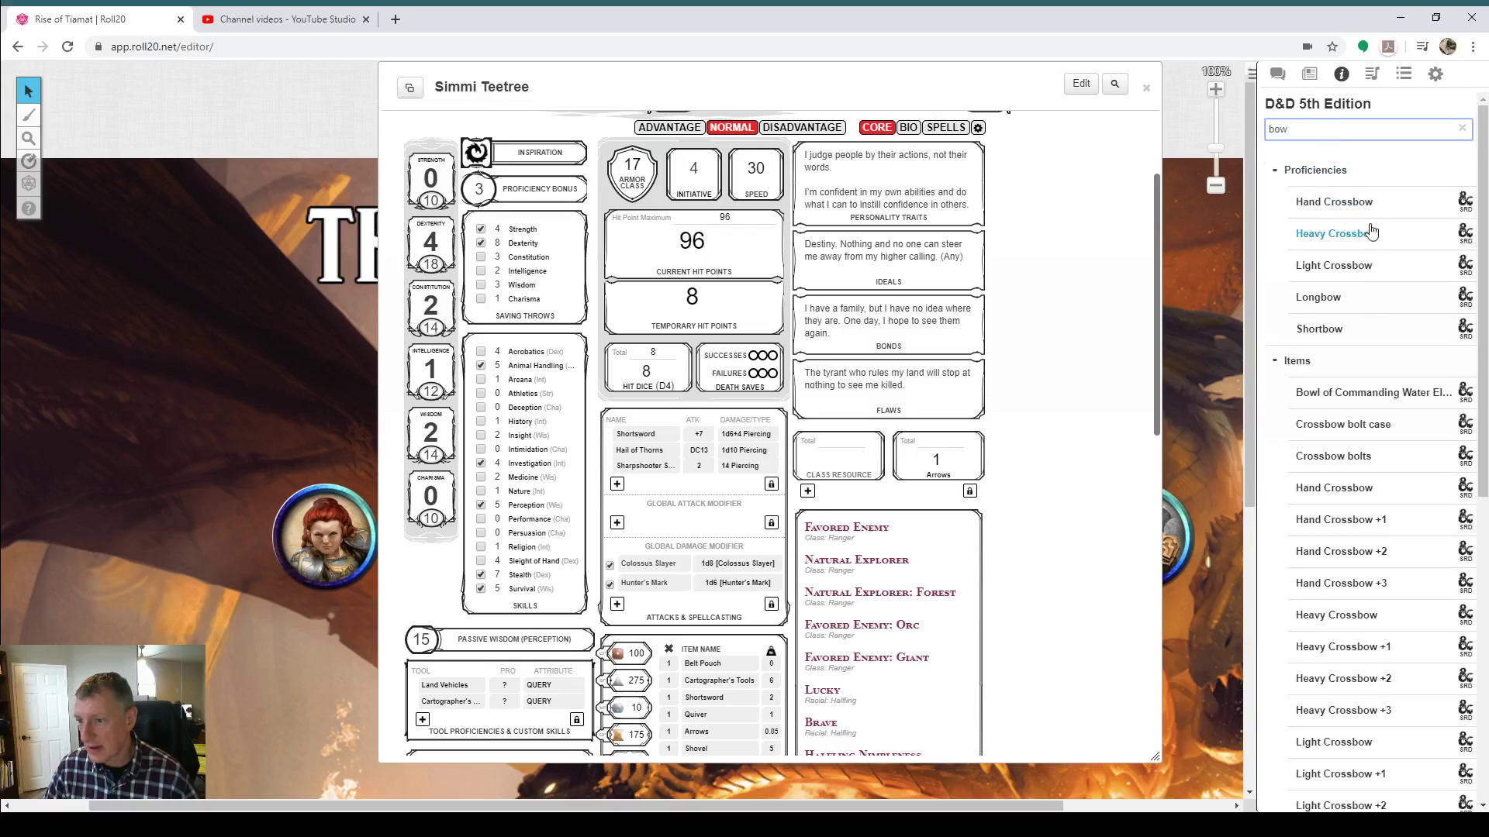
left_click(1333, 331)
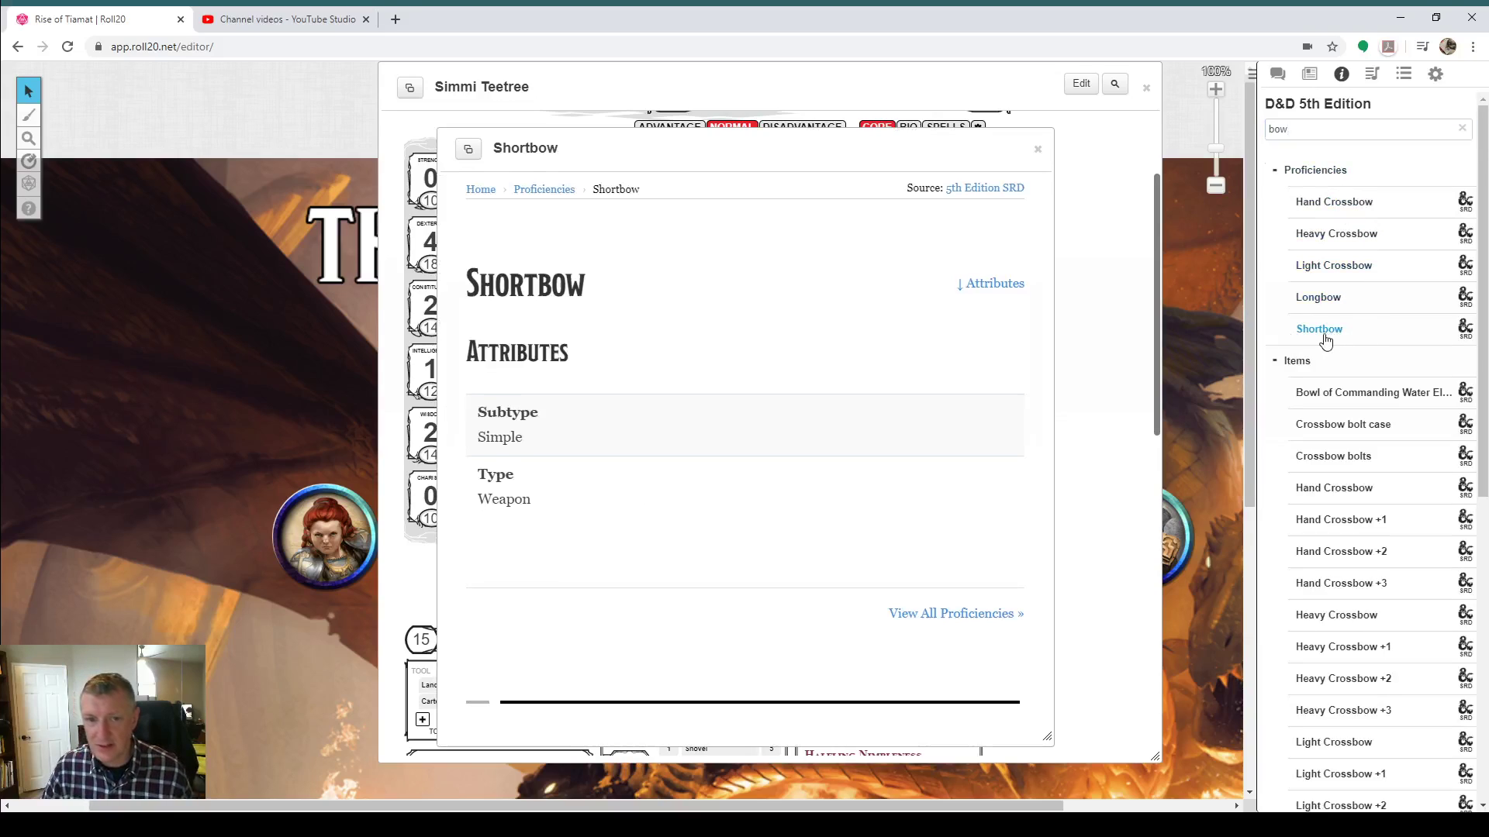
Step: Close the Shortbow entry and add the Shortbow +1 from the compendium's Items results to the character sheet
left_click(1037, 152)
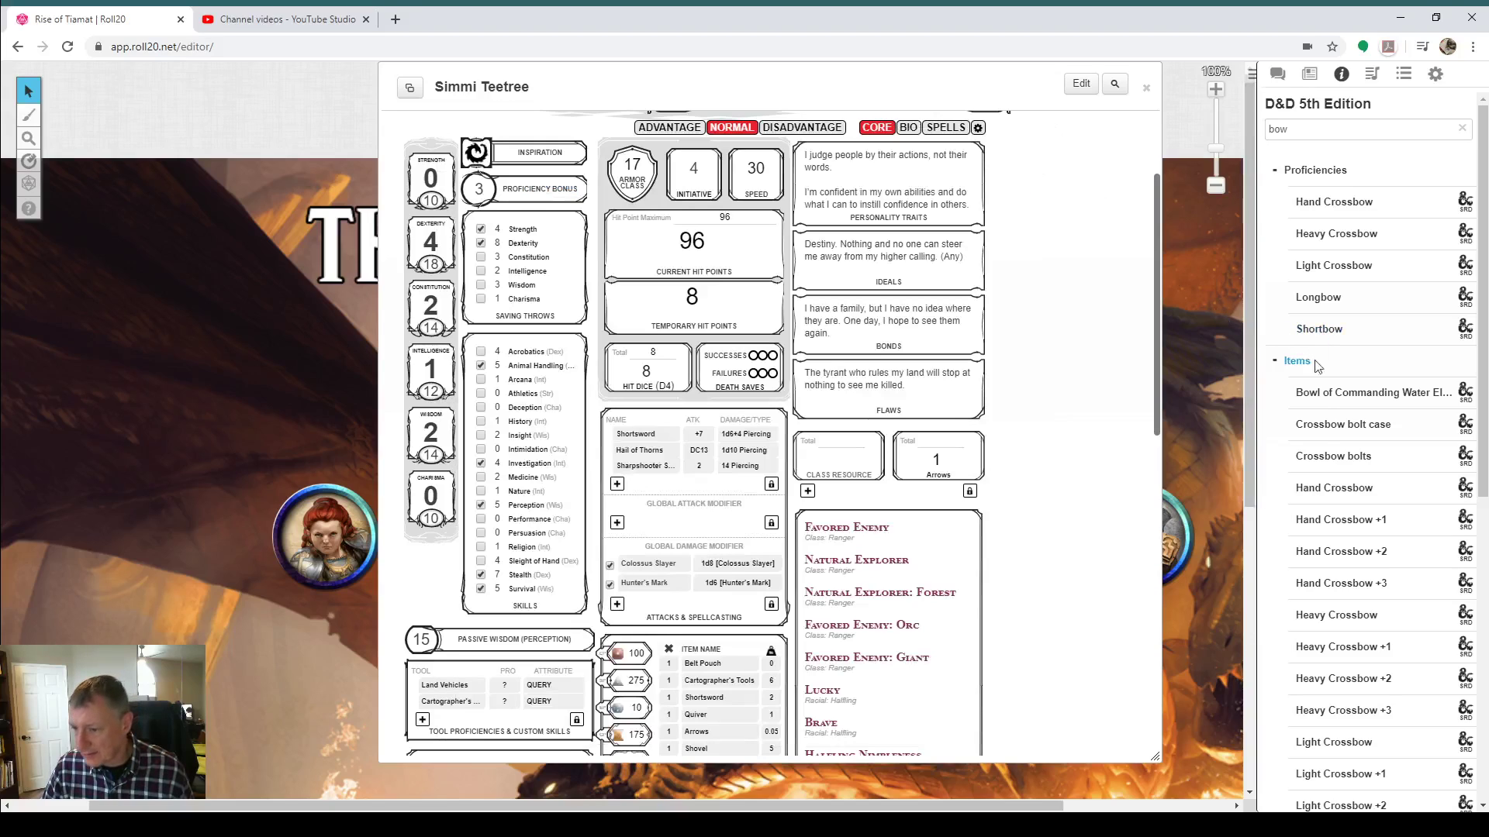
scroll(1339, 583, "down", 4)
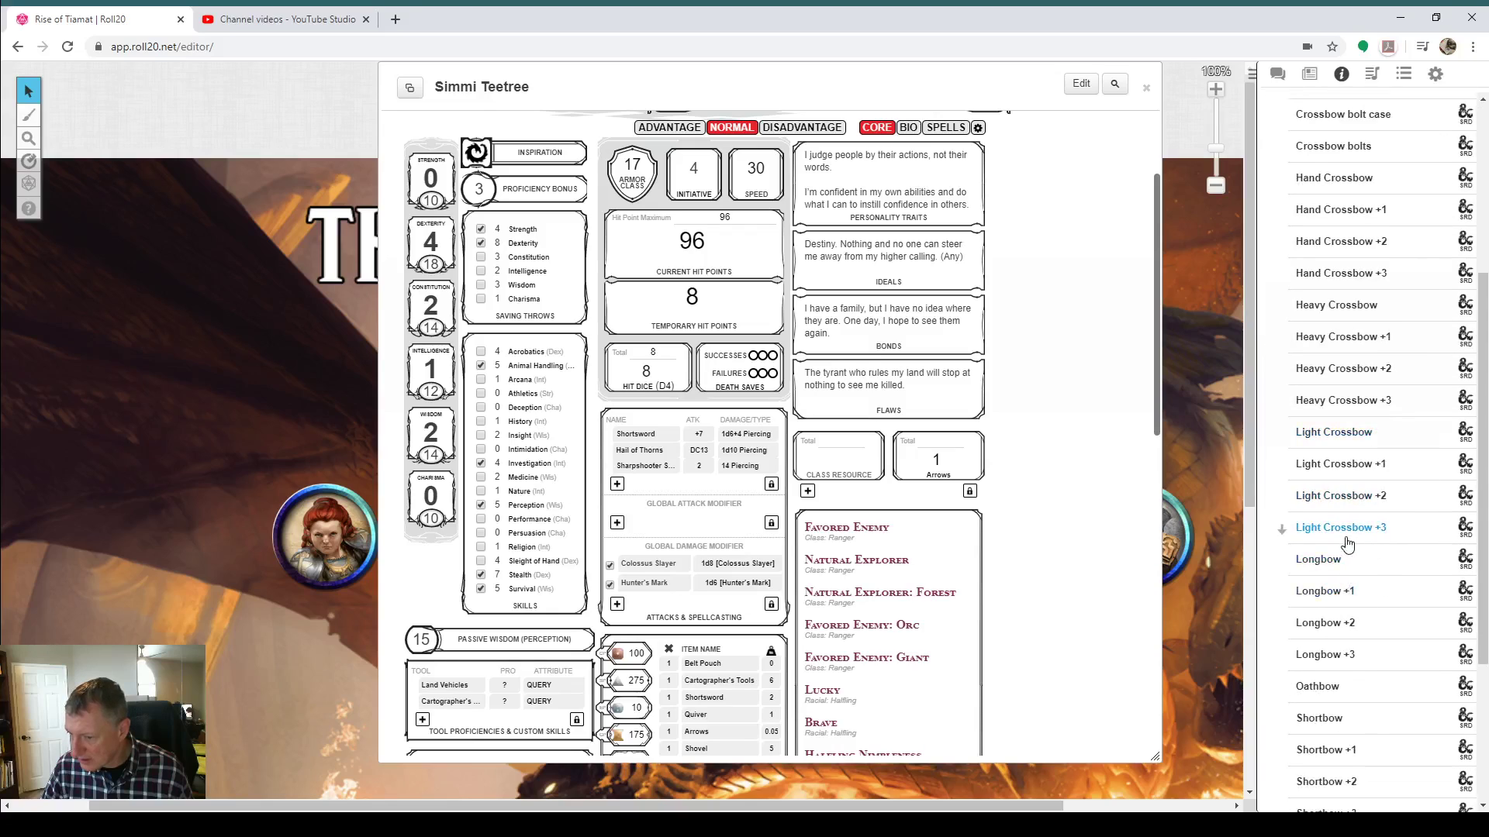
scroll(1340, 535, "down", 3)
left_click_drag(1310, 514, 735, 683)
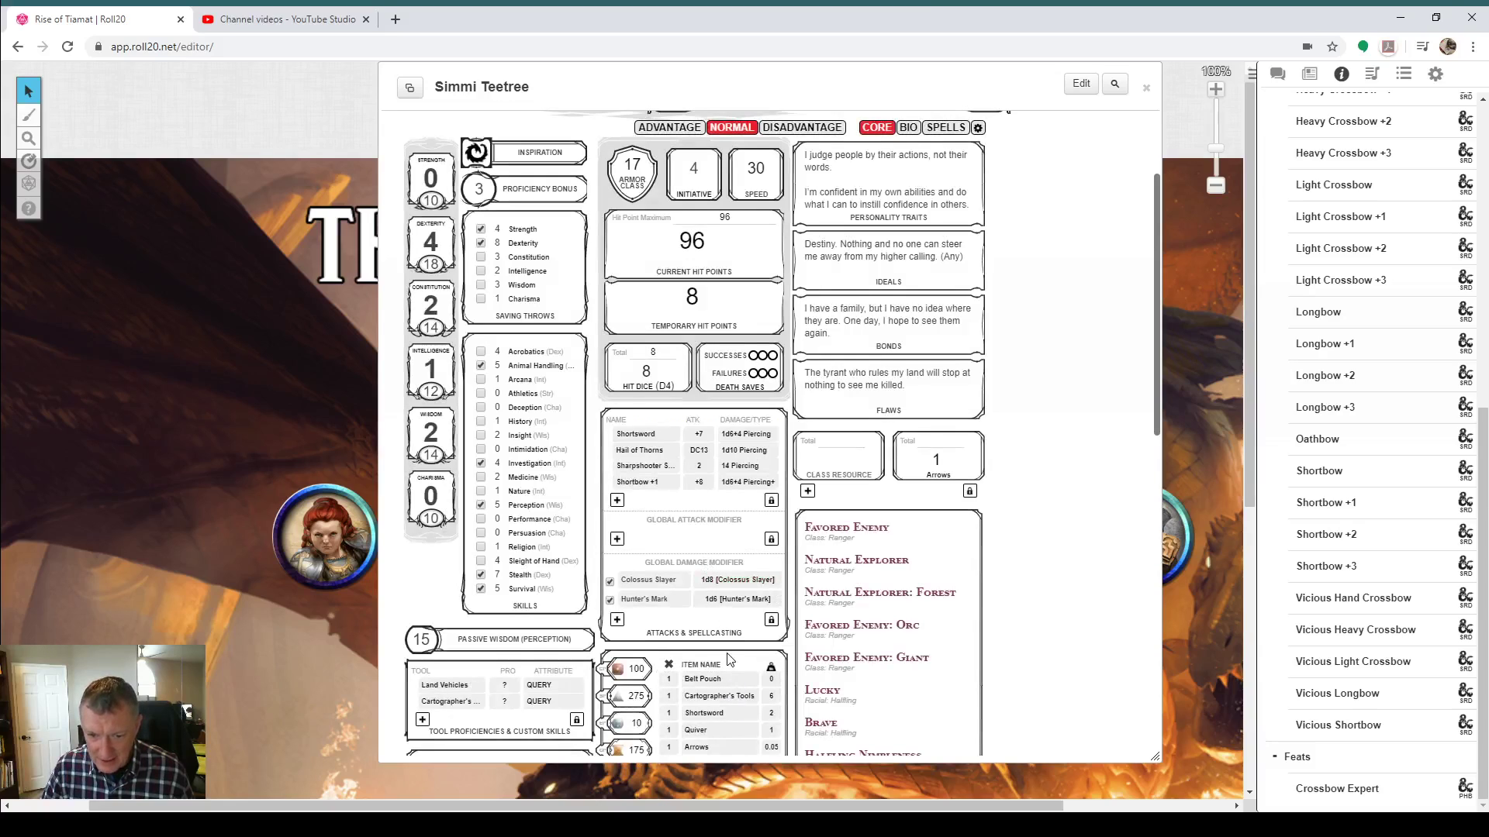
scroll(750, 668, "down", 2)
scroll(752, 667, "down", 2)
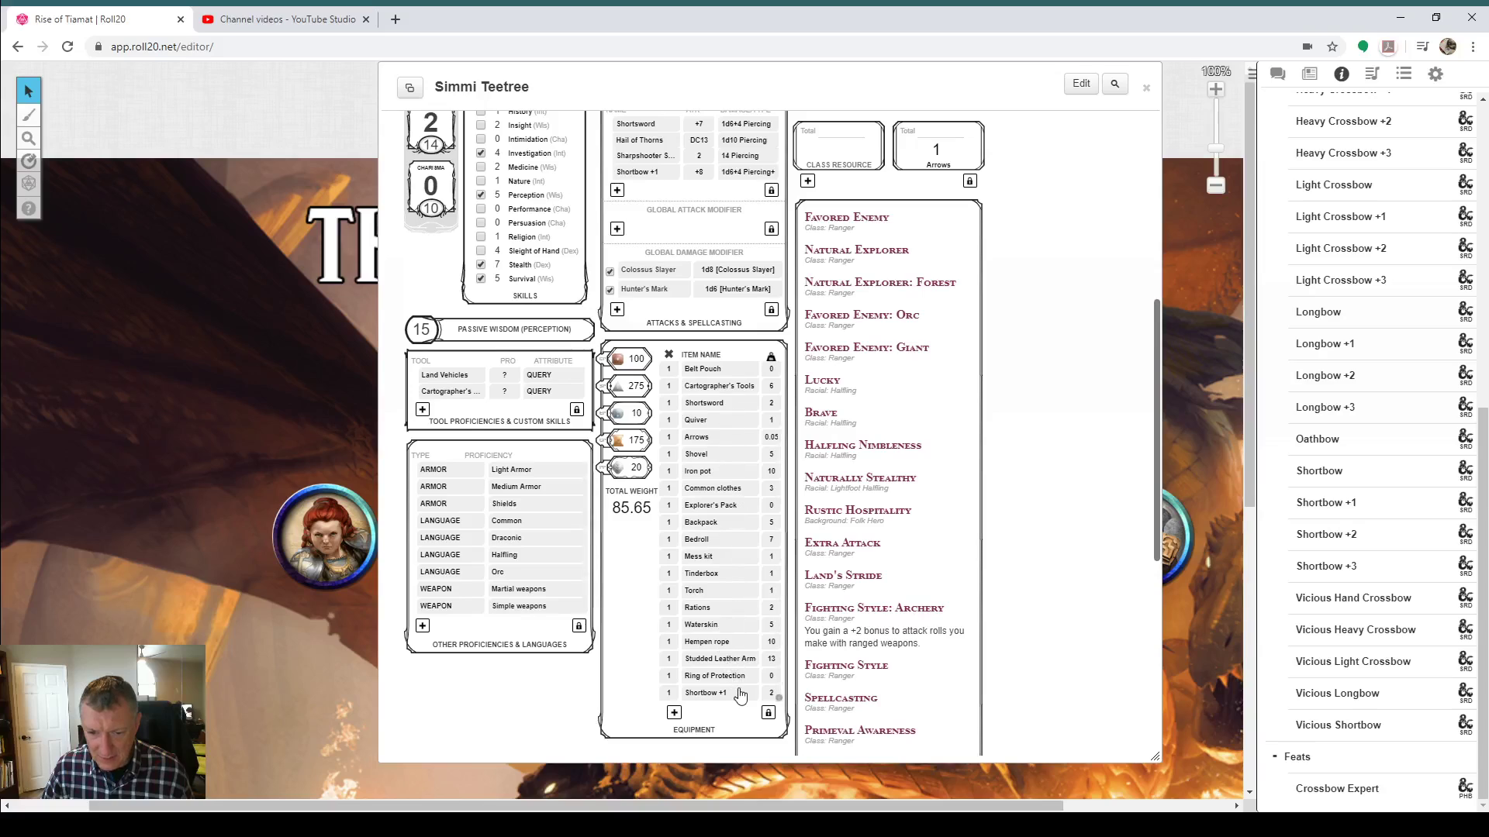
scroll(714, 535, "up", 4)
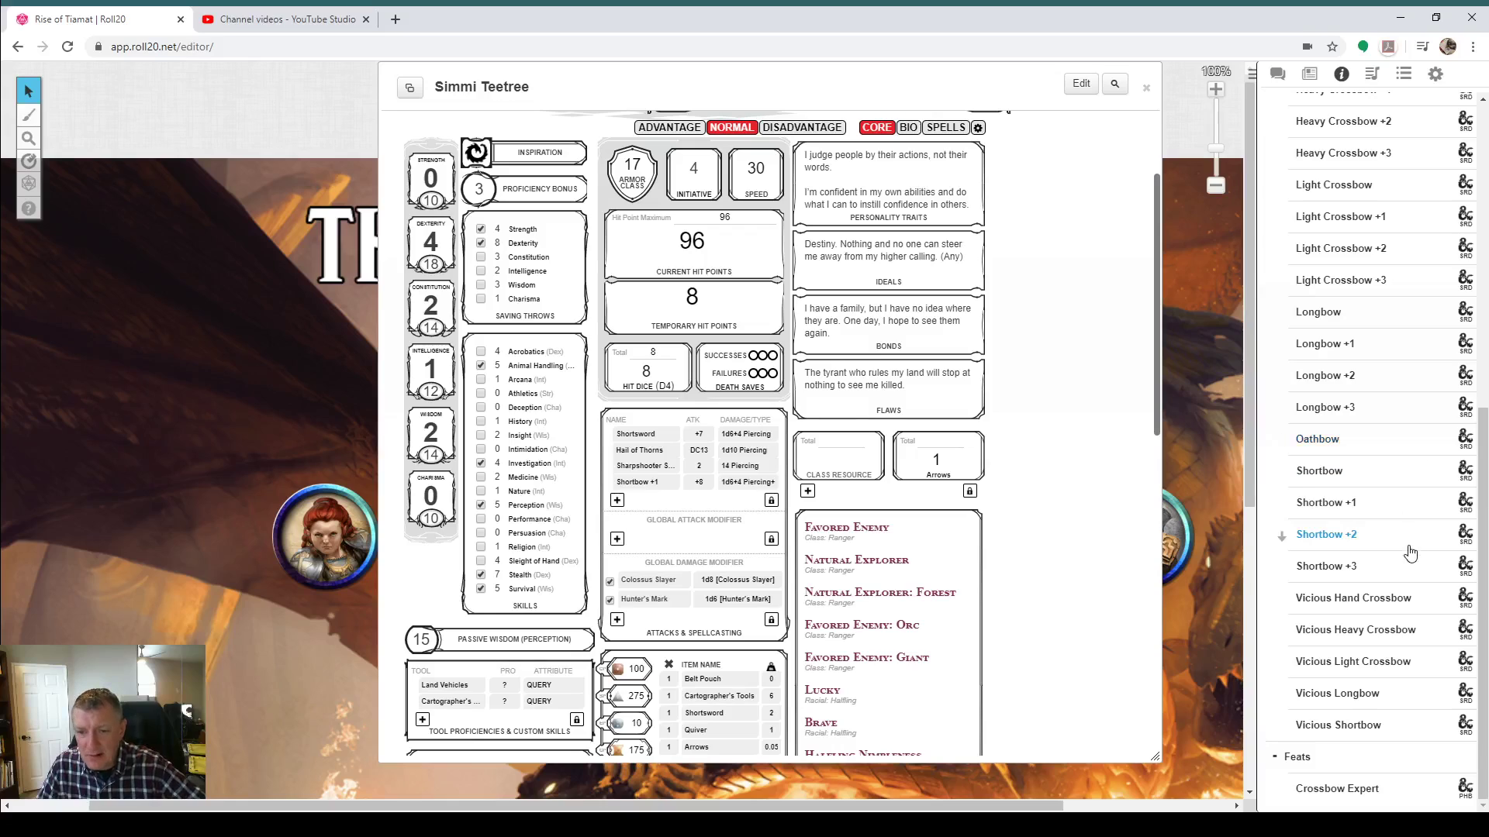
Step: Add a new attack named "oops" to the Attacks & Spellcasting section and close its settings
scroll(1075, 543, "down", 5)
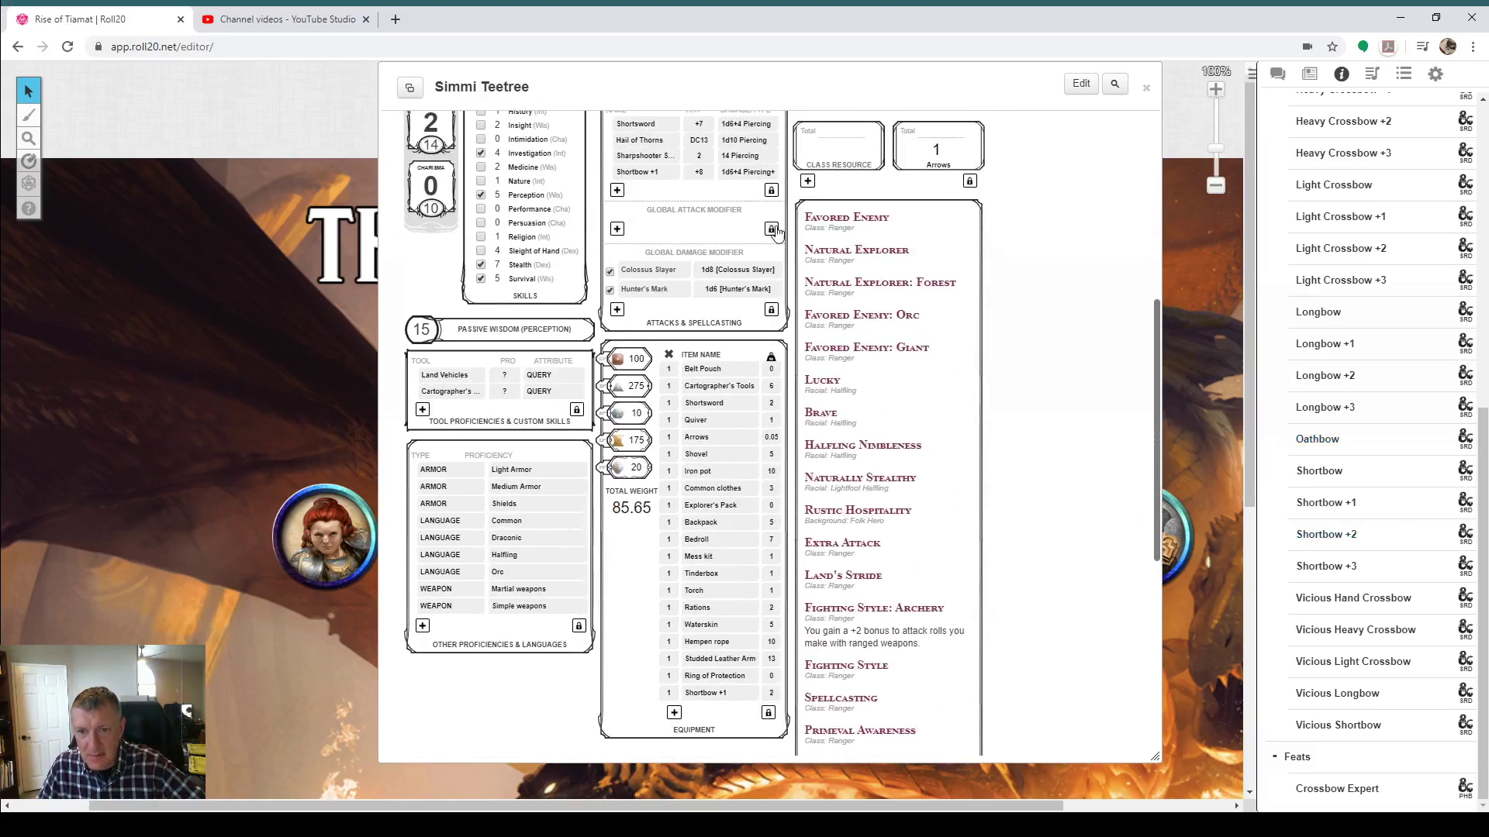
scroll(775, 233, "up", 5)
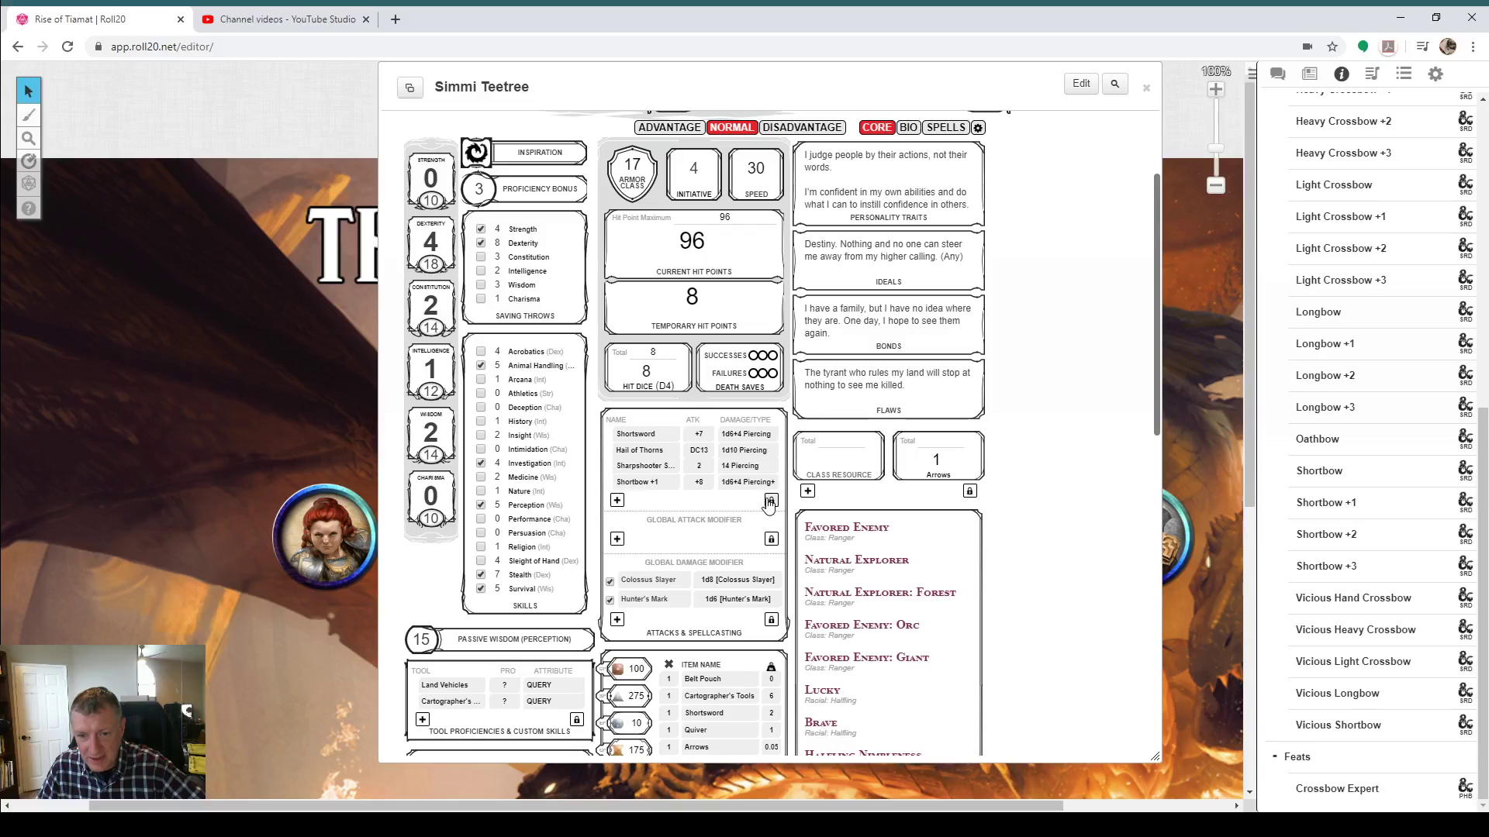
left_click(617, 500)
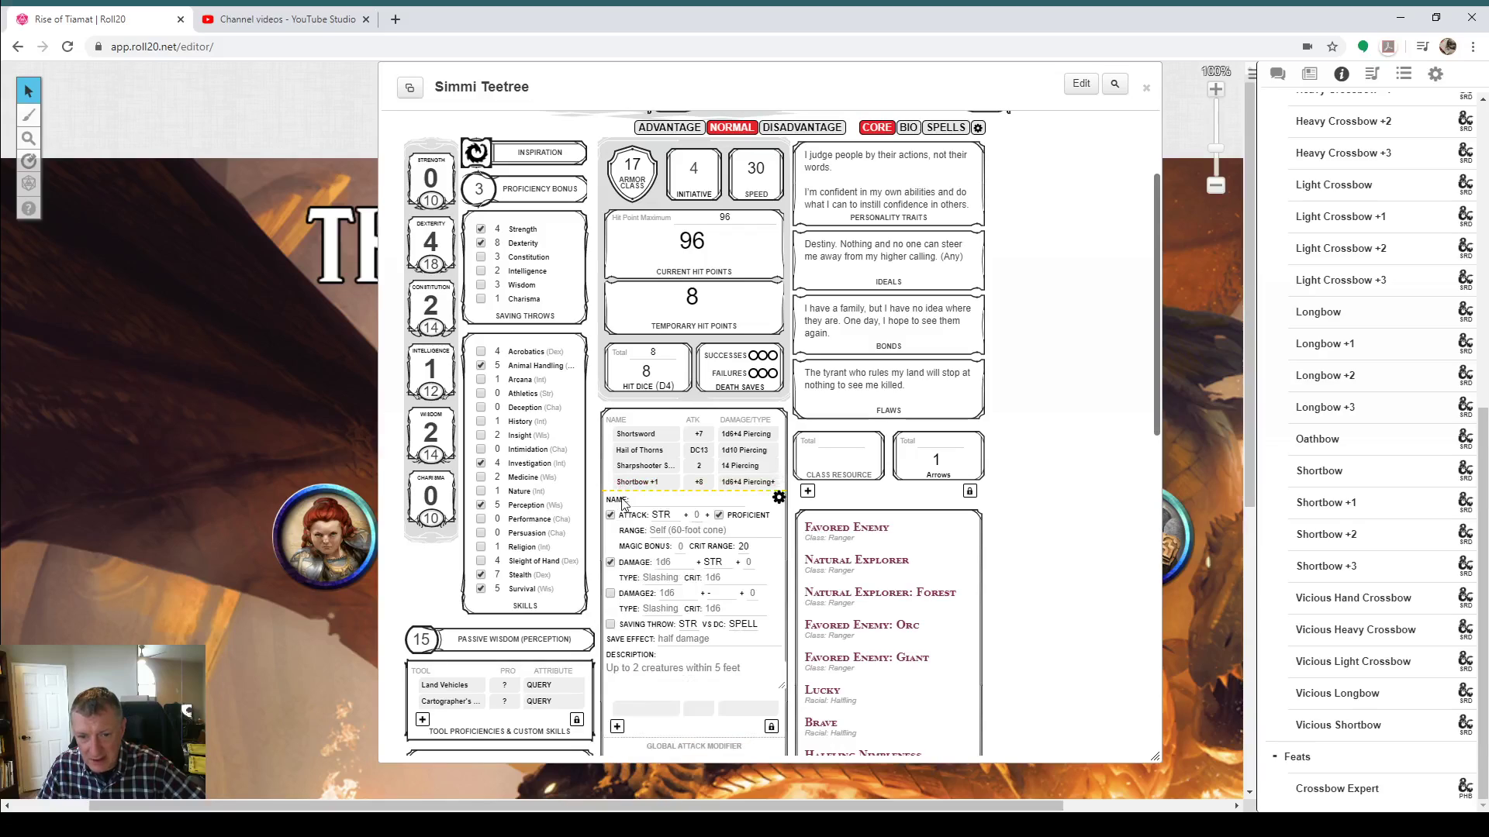
left_click(746, 494)
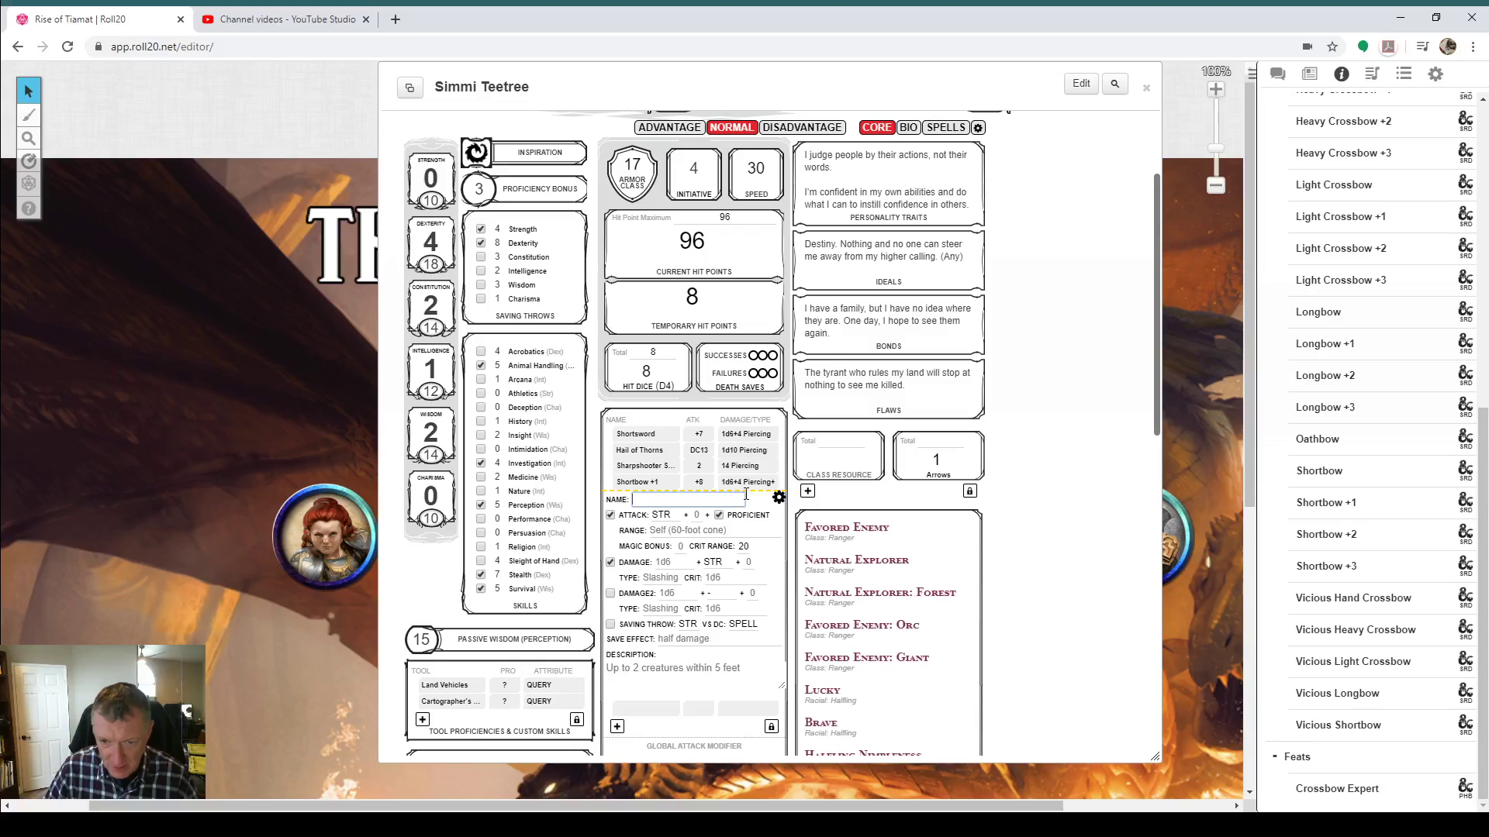
key("Tab")
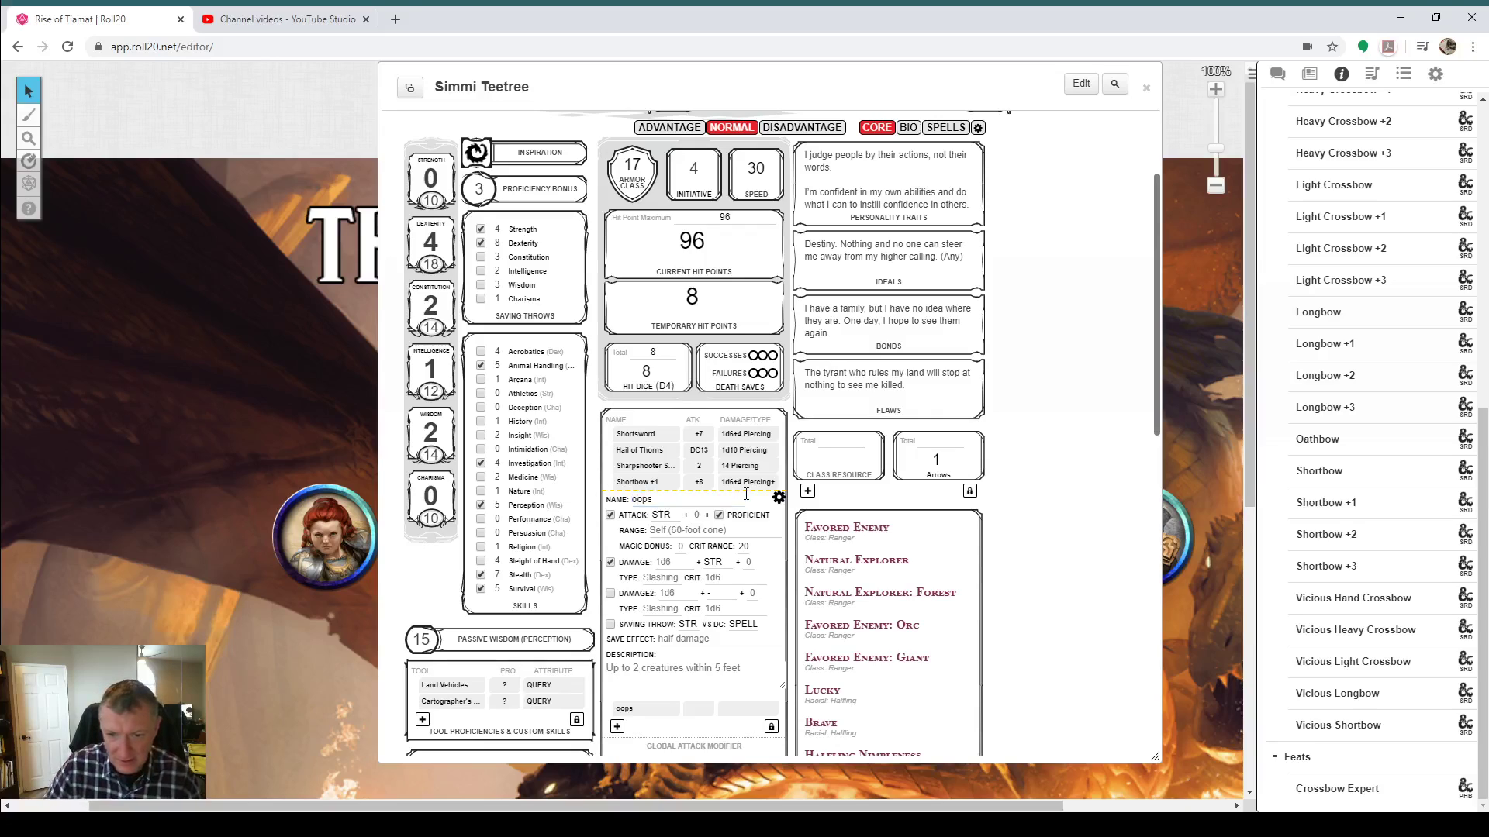
left_click(779, 497)
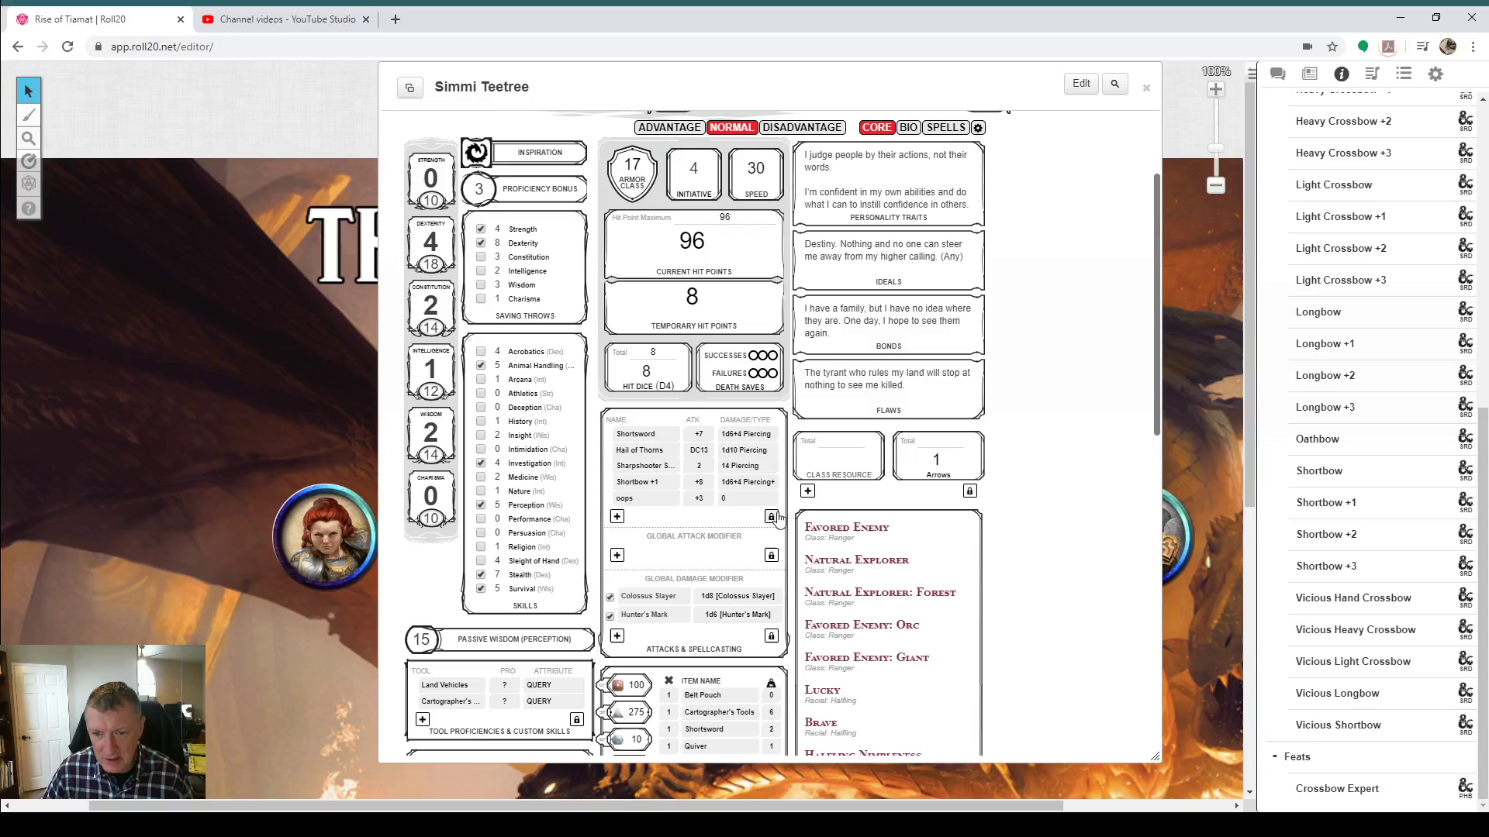
Step: Unlock the attacks list, delete the "oops" attack, and lock the list again
left_click(771, 516)
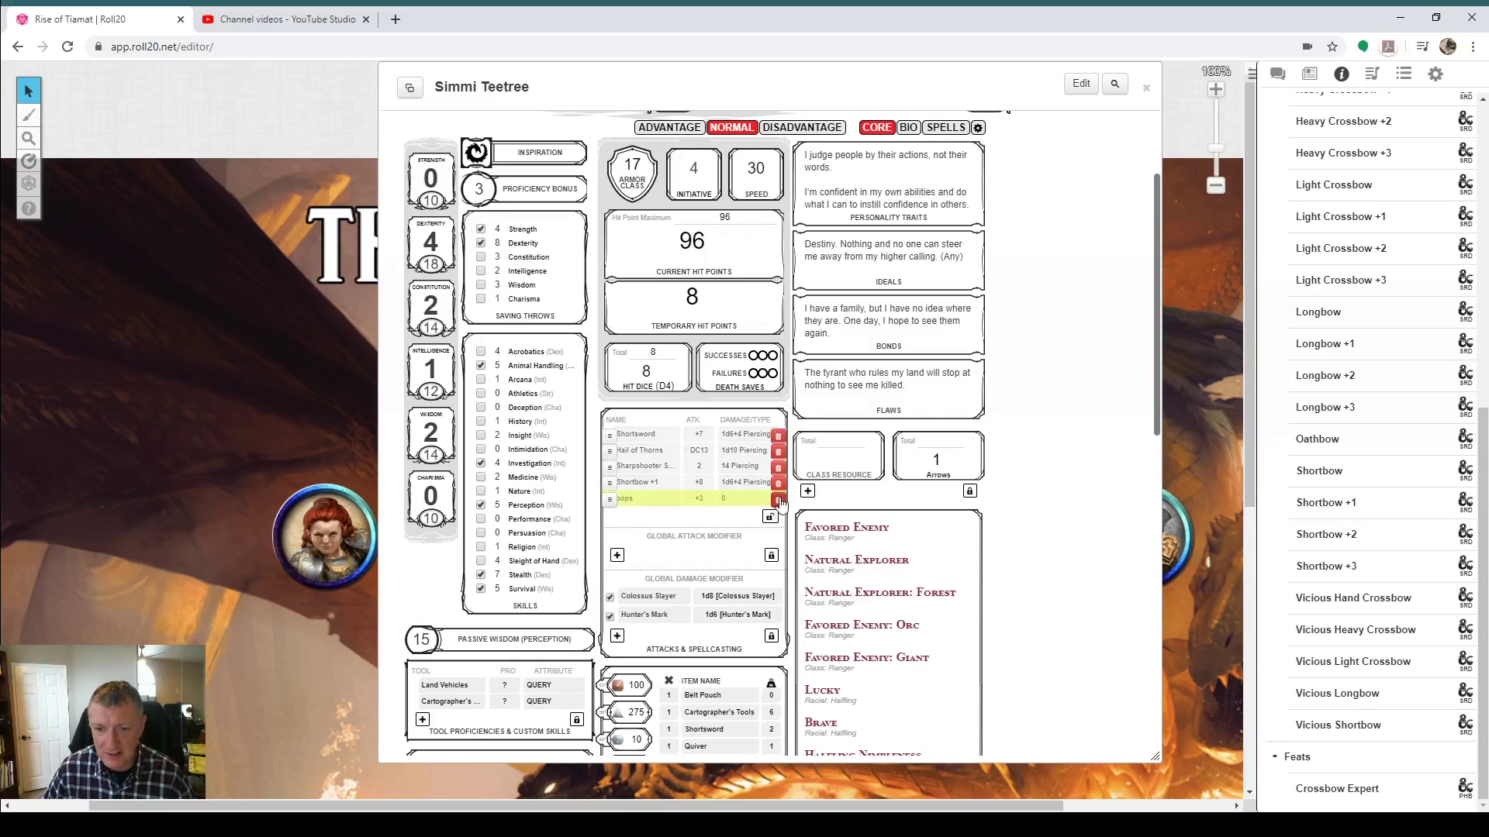
left_click(779, 499)
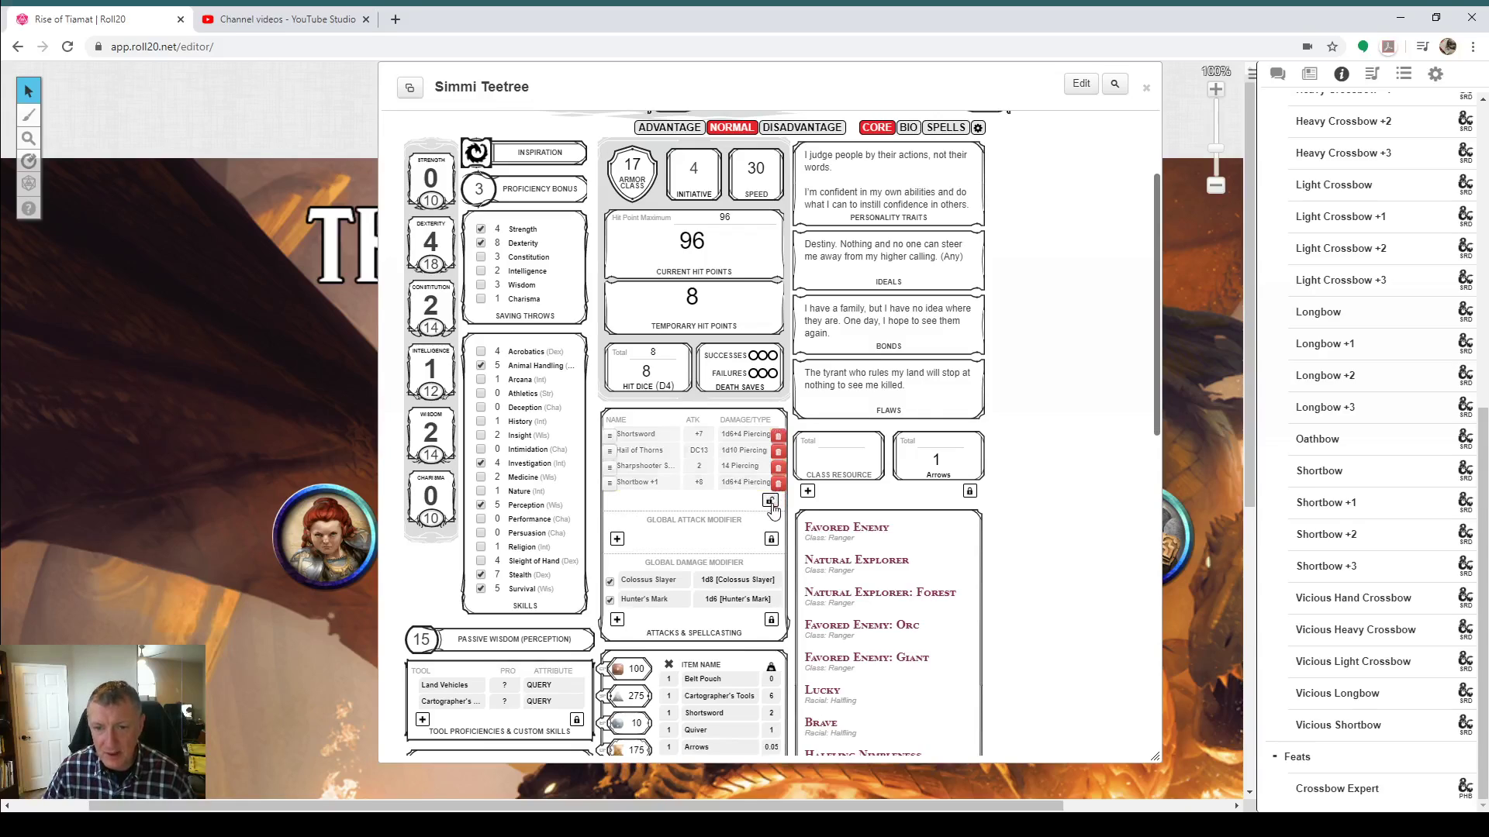
left_click(771, 501)
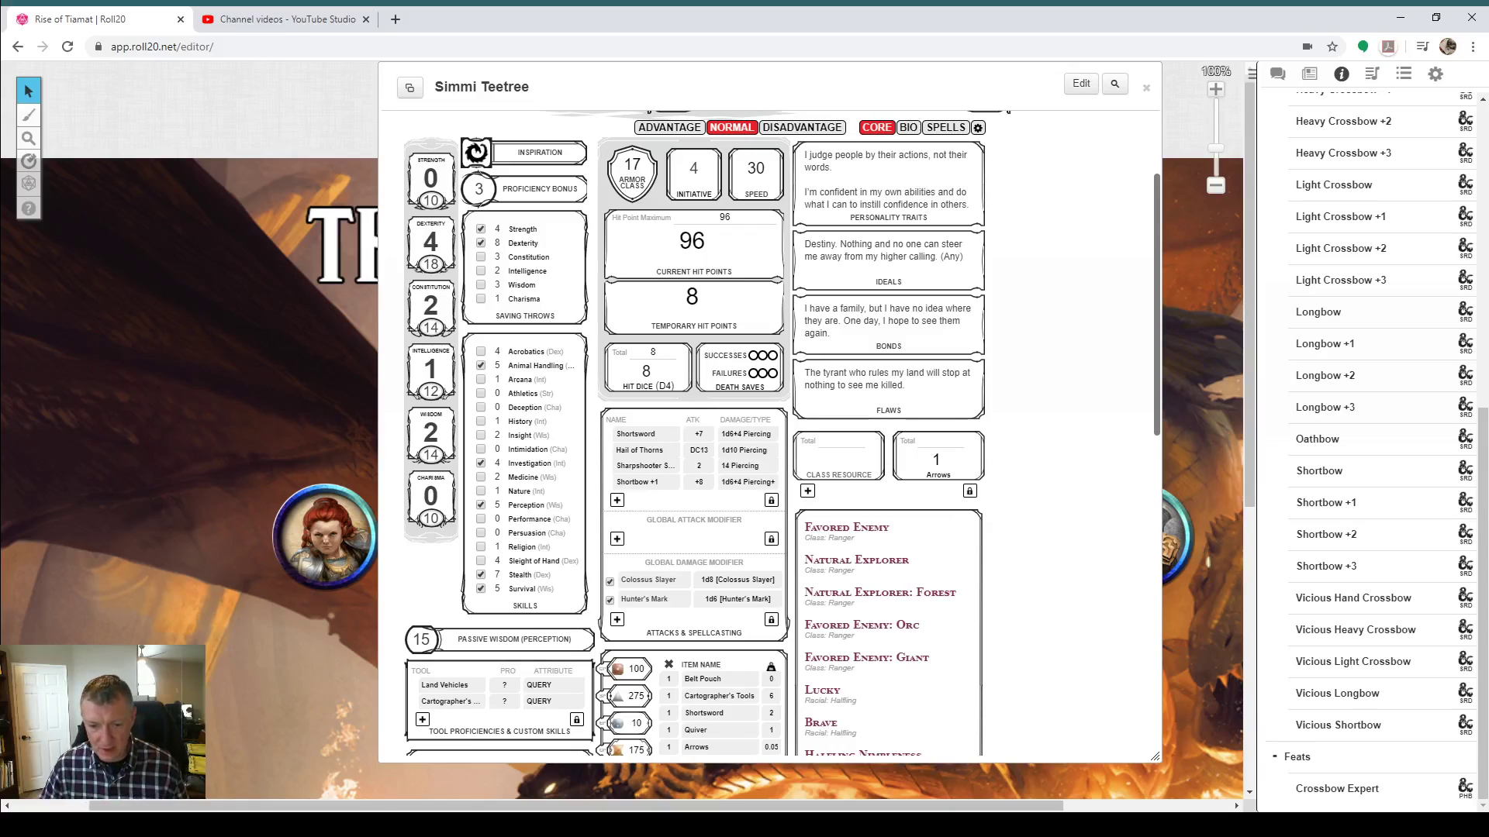